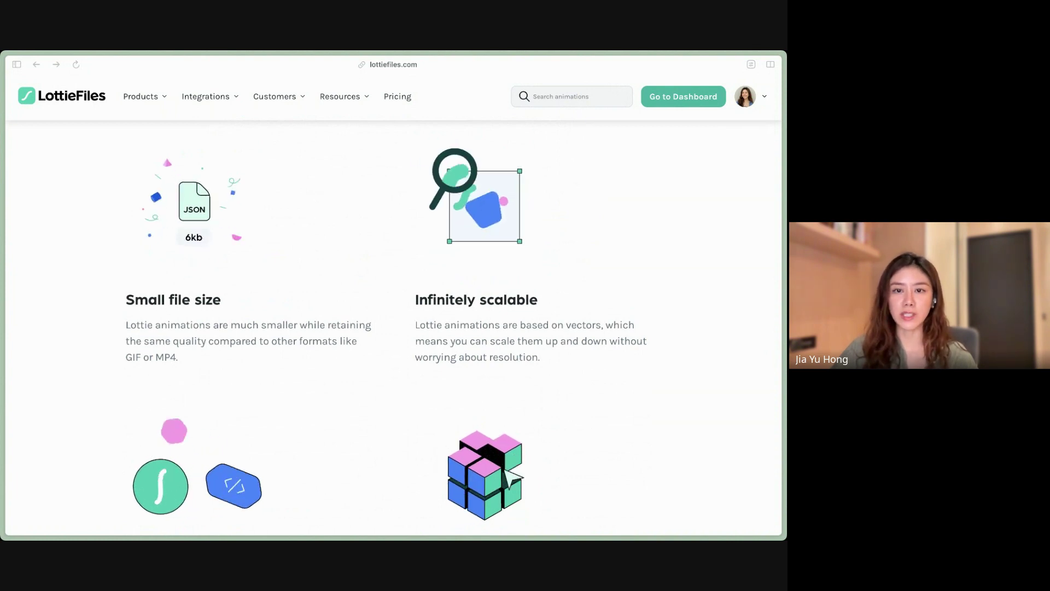
# Step: Review the Lottie format benefits, from small file size and scalability to multi-platform support and interactivity
pyautogui.scroll(-2, 394, 328)
pyautogui.scroll(-4, 394, 328)
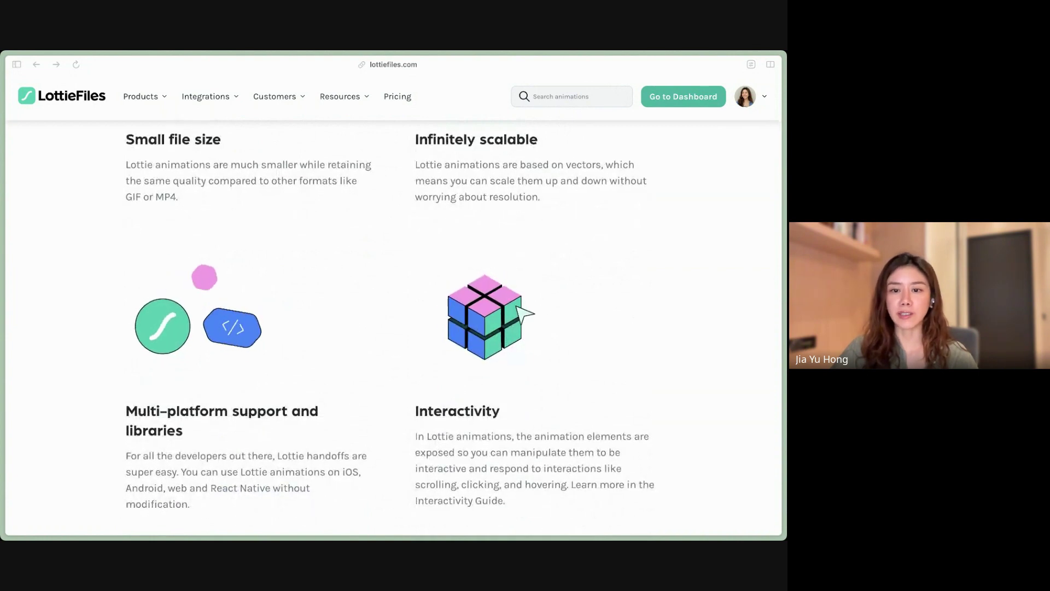
pyautogui.scroll(-2, 394, 329)
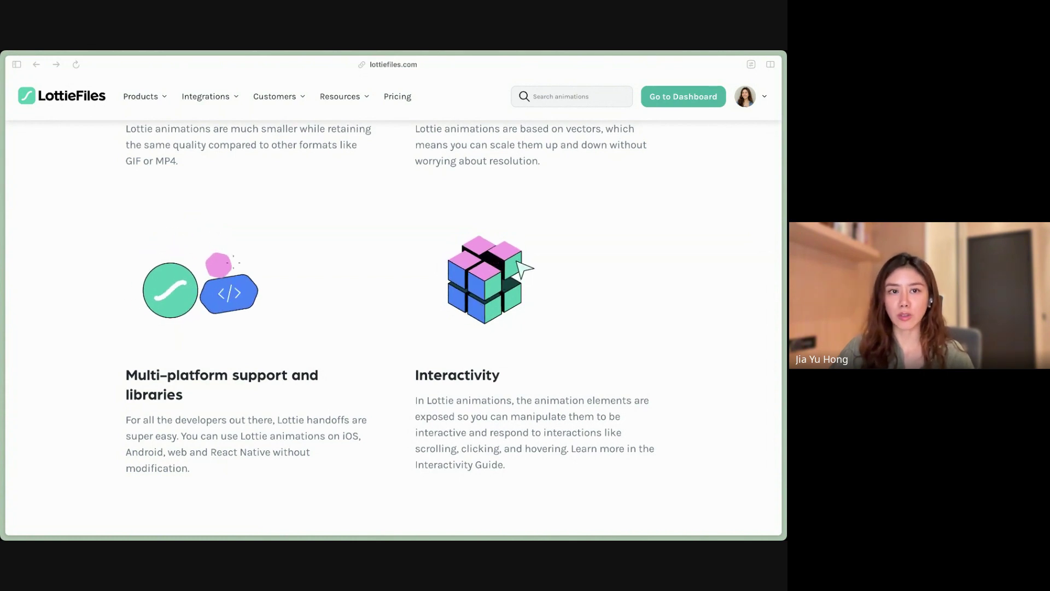
# Step: Switch to the Lottie integrations page and examine the featured After Effects, Figma, Framer and mobile app integrations
pyautogui.hotkey('ctrl', 'Tab')
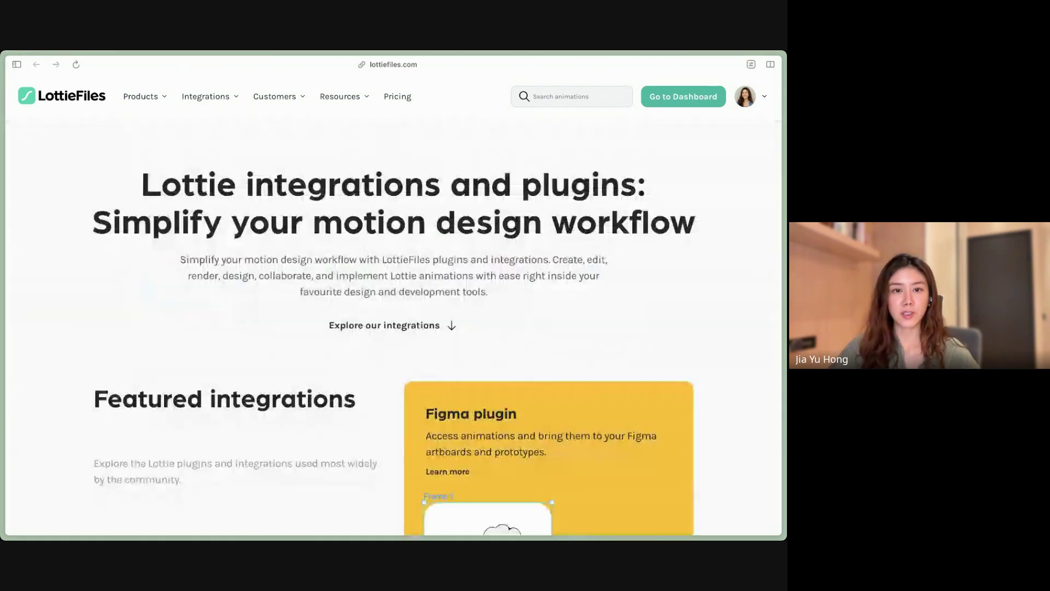
pyautogui.scroll(-5, 394, 328)
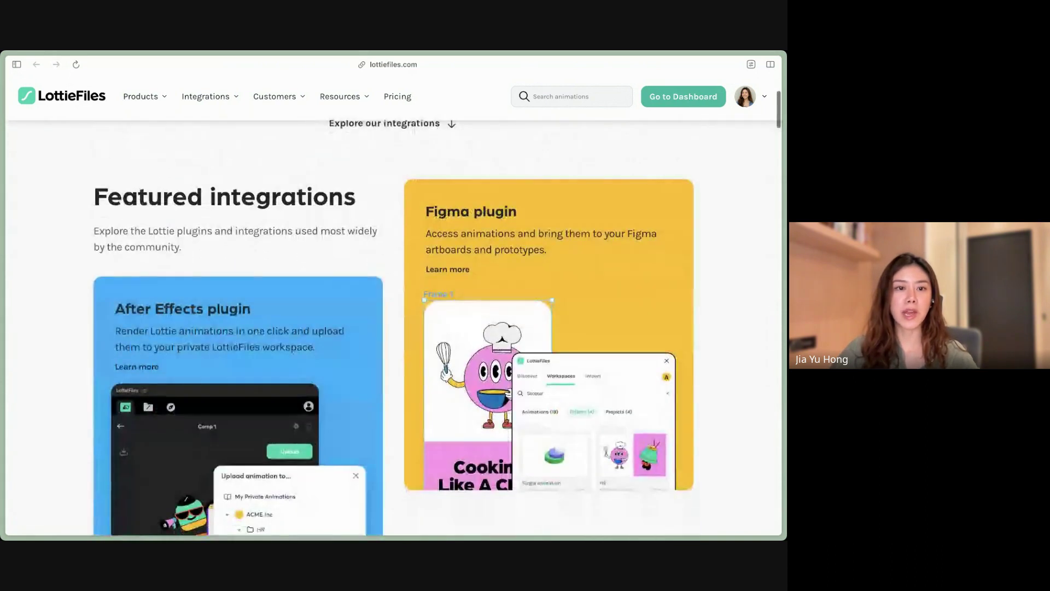
pyautogui.scroll(-5, 394, 329)
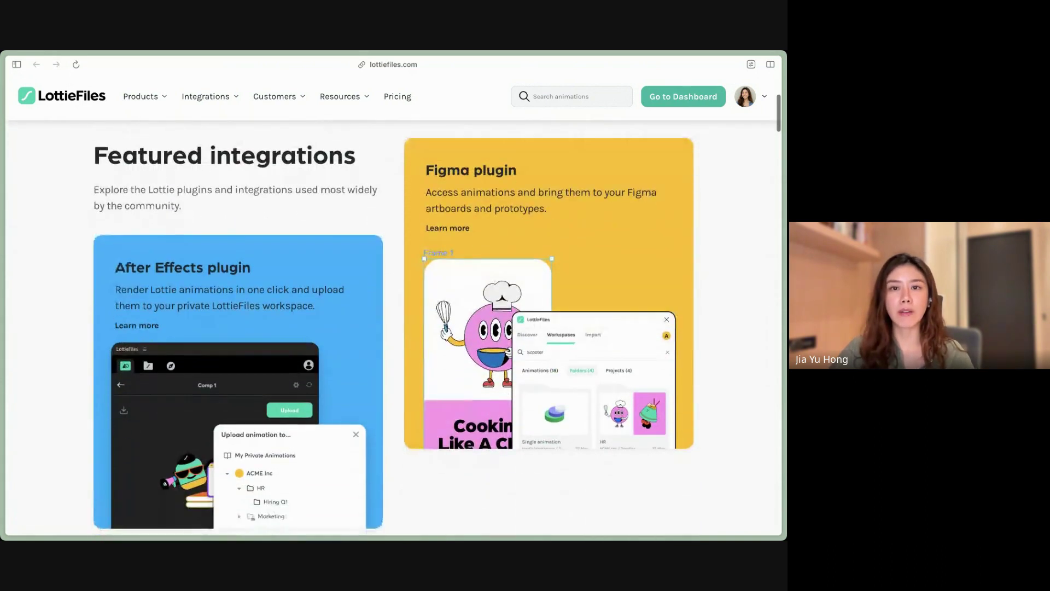
pyautogui.scroll(-8, 394, 328)
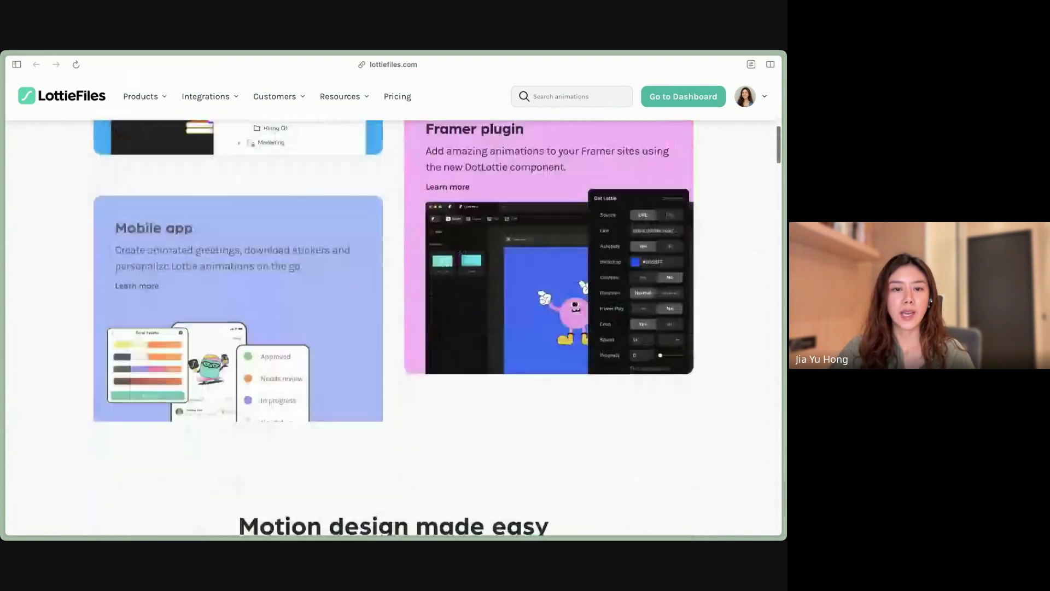
pyautogui.scroll(6, 394, 328)
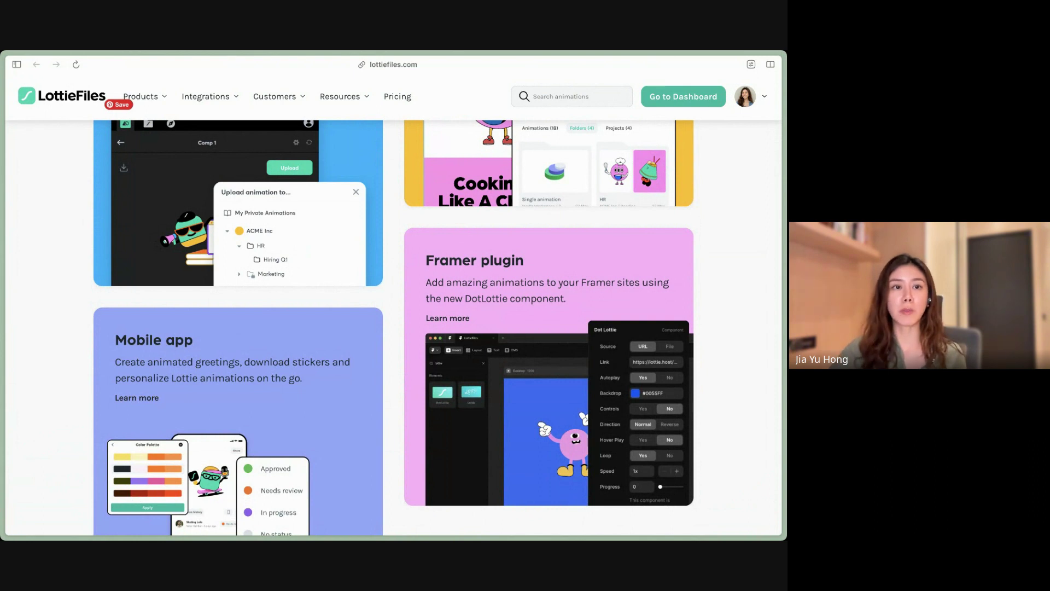
pyautogui.scroll(-3, 547, 328)
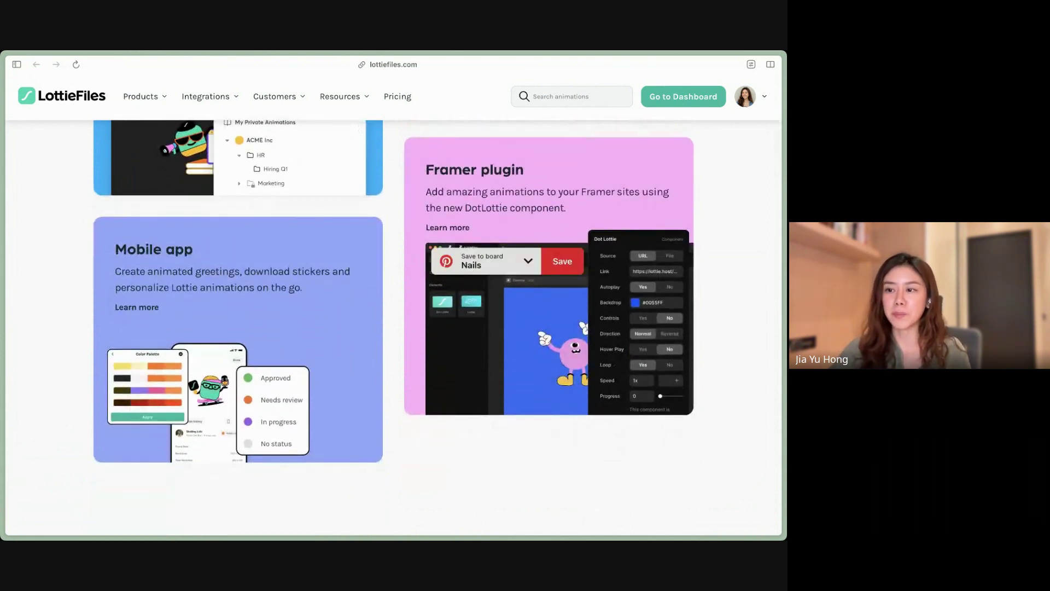
# Step: Examine the categorized list of Lottie integrations and the "Motion design made easy" workflow illustration
pyautogui.scroll(-15, 393, 329)
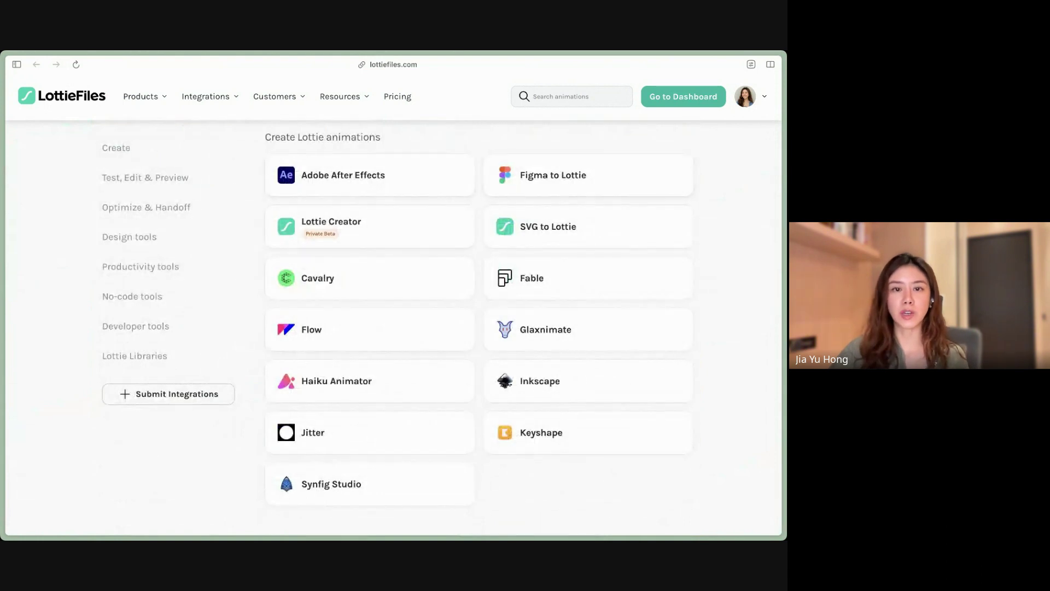
pyautogui.scroll(-8, 523, 329)
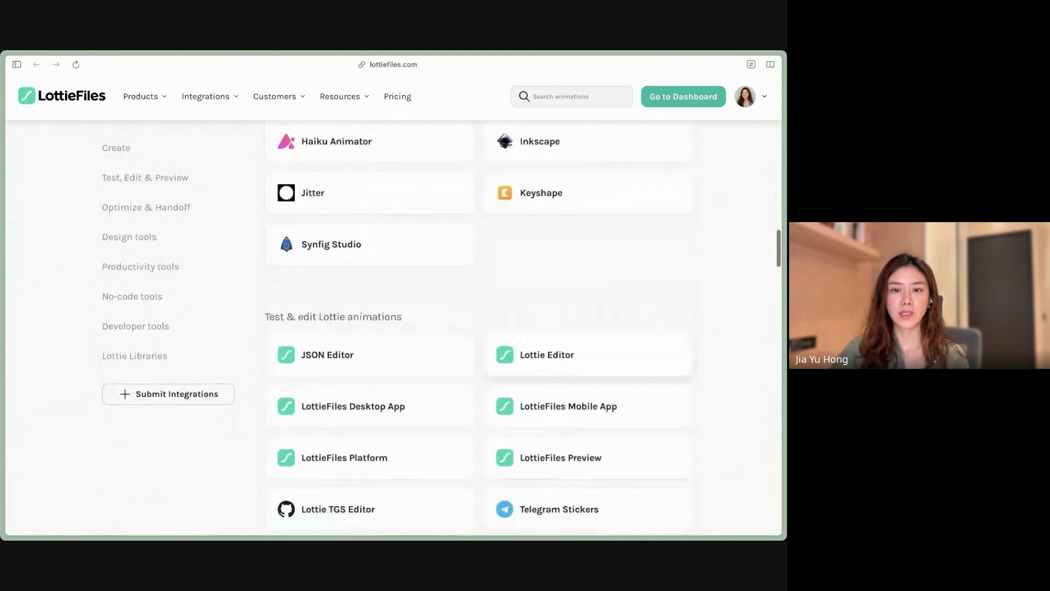
pyautogui.scroll(10, 393, 328)
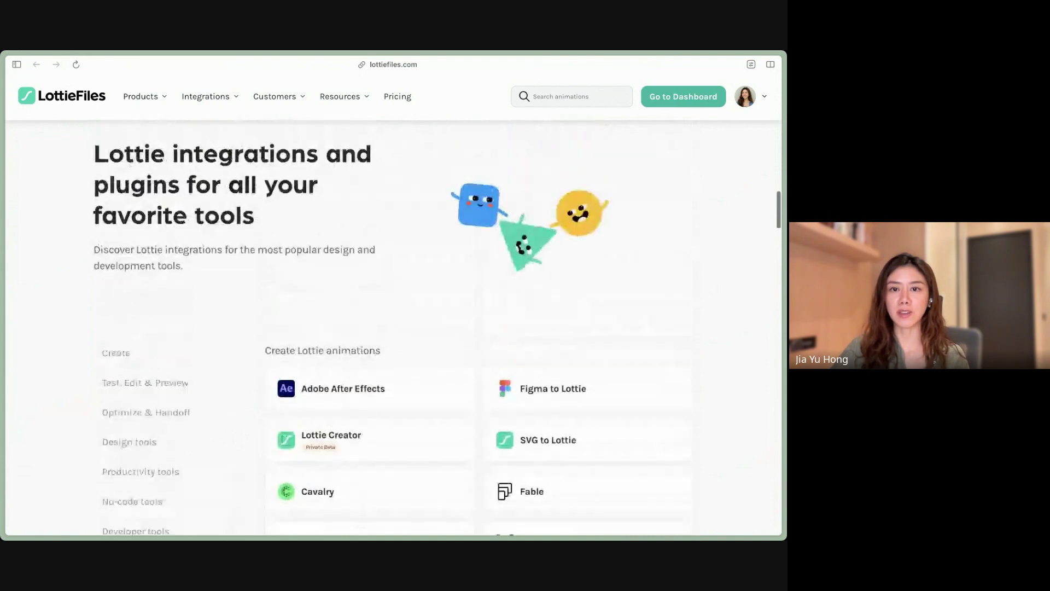
pyautogui.scroll(6, 392, 328)
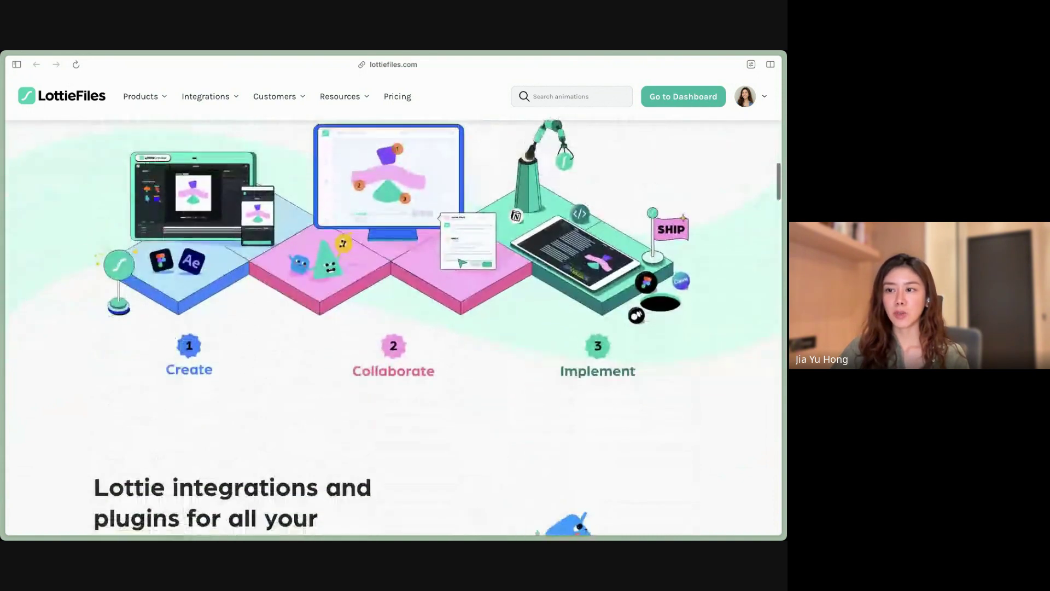
pyautogui.scroll(-1, 392, 329)
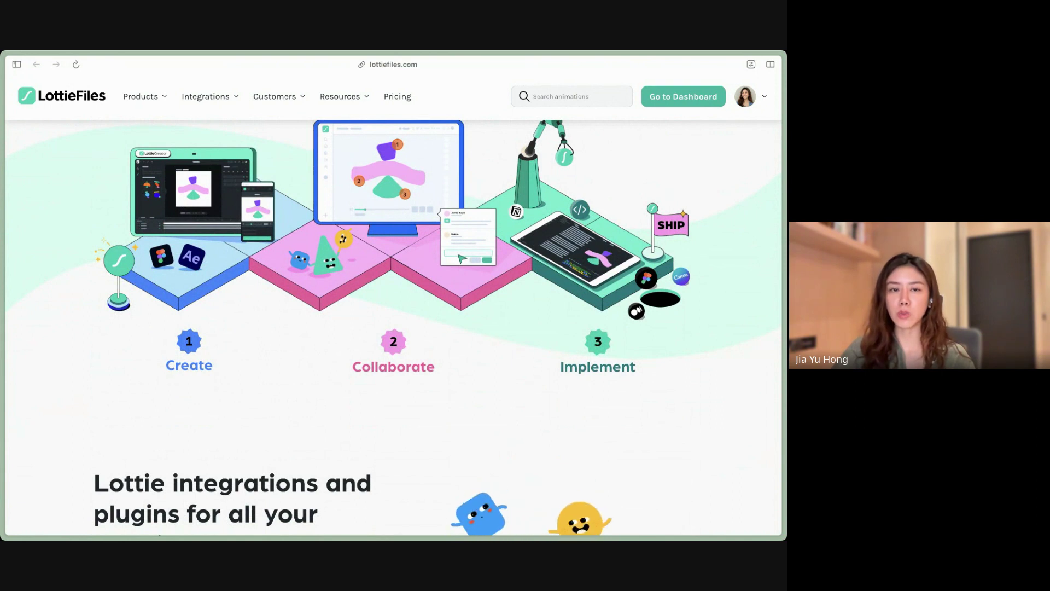
pyautogui.scroll(15, 392, 328)
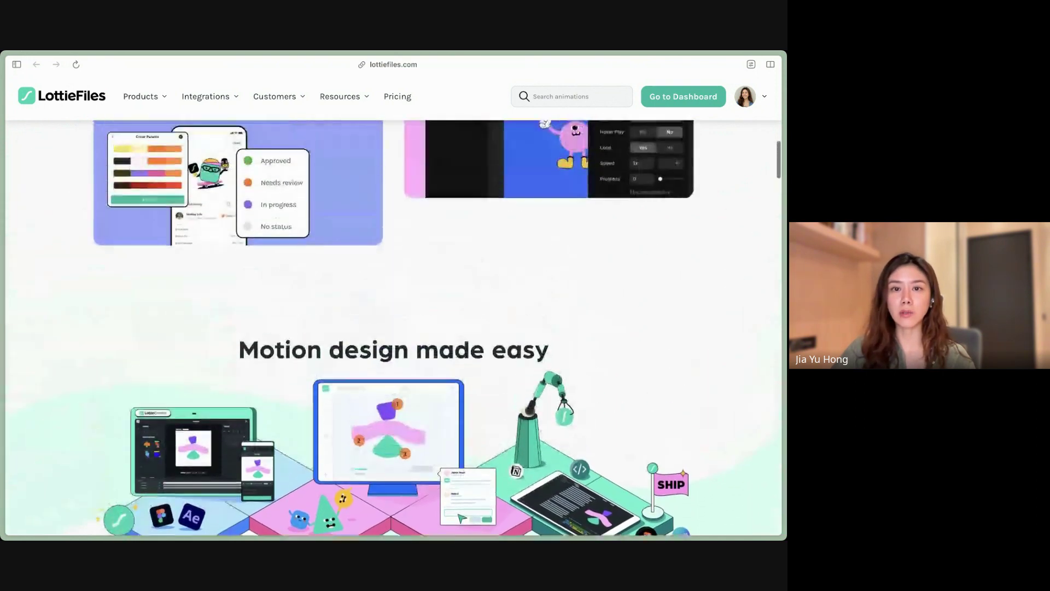
pyautogui.scroll(1, 394, 320)
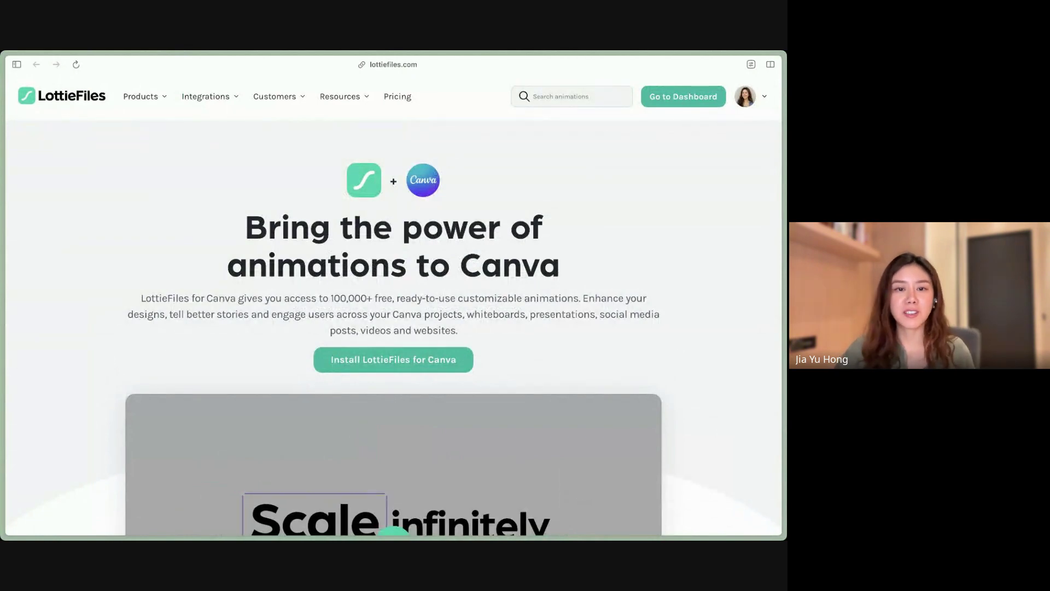
# Step: Look through the LottieFiles for Canva page, including its features, setup steps and social media design example
pyautogui.scroll(-3, 394, 306)
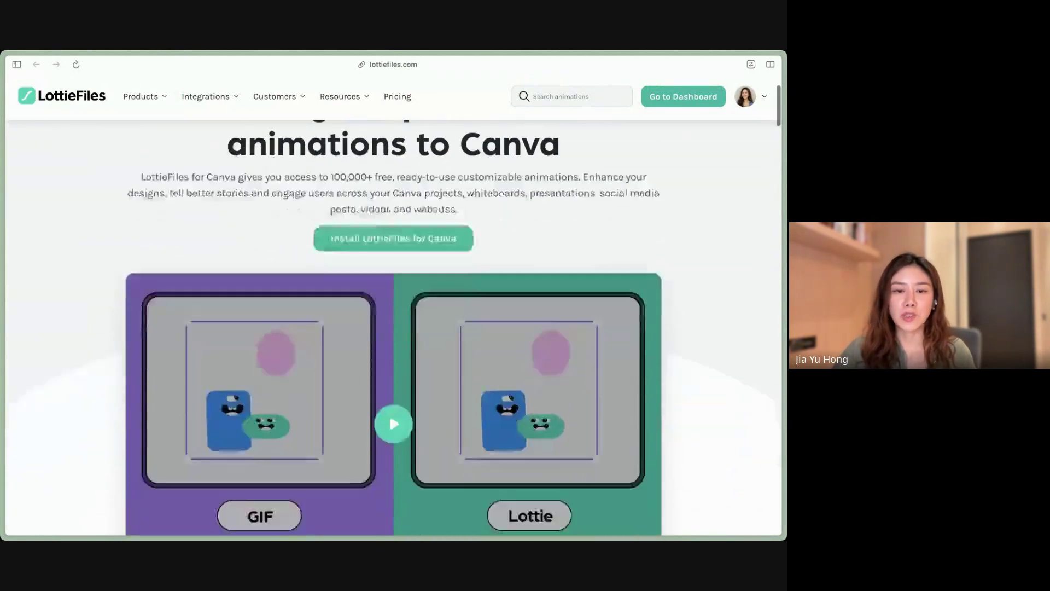
pyautogui.scroll(-15, 394, 306)
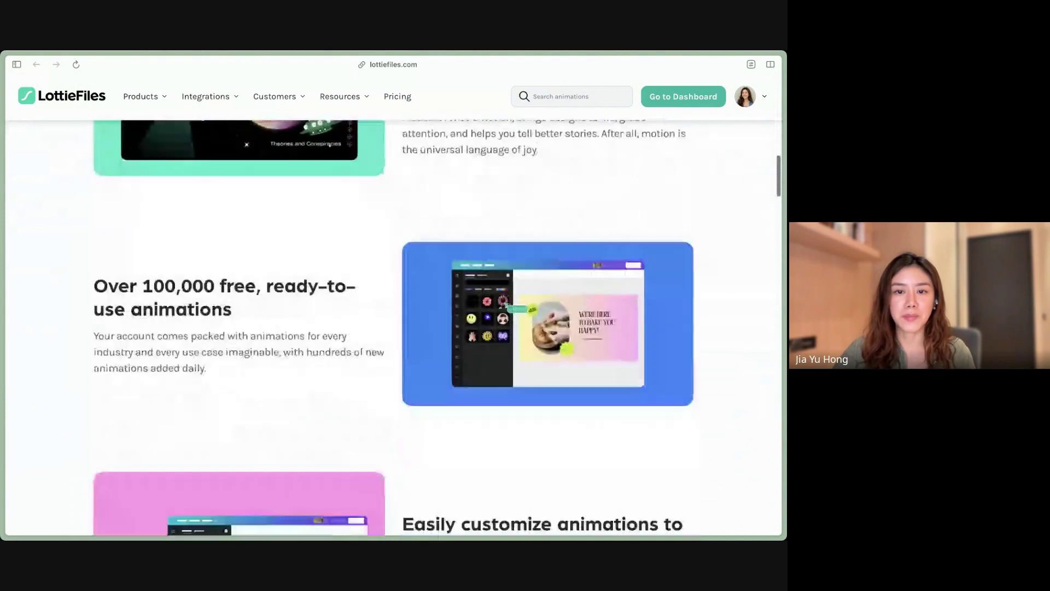
pyautogui.scroll(-20, 394, 328)
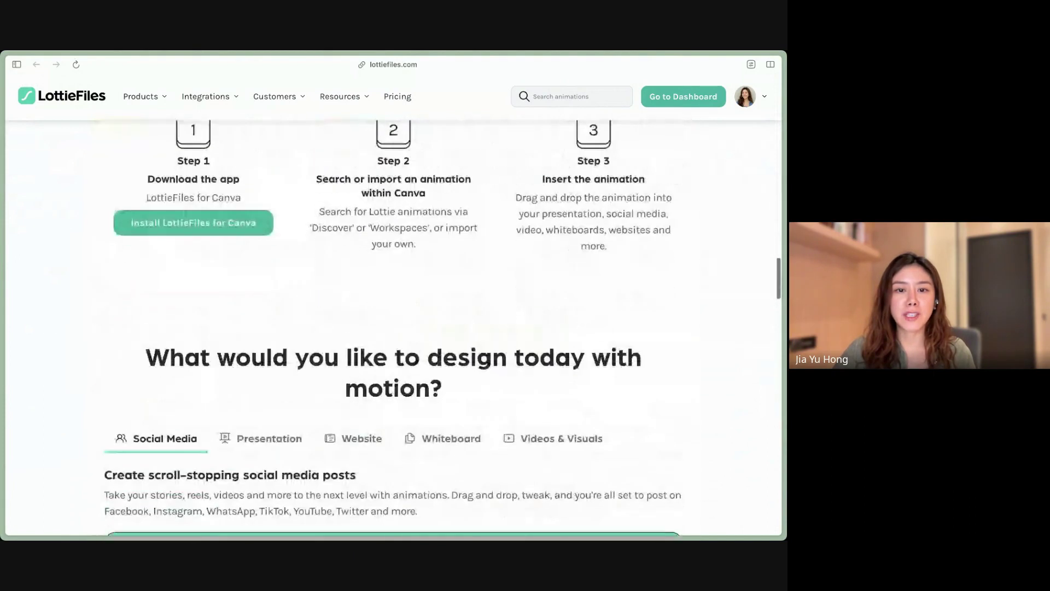
pyautogui.scroll(-6, 394, 329)
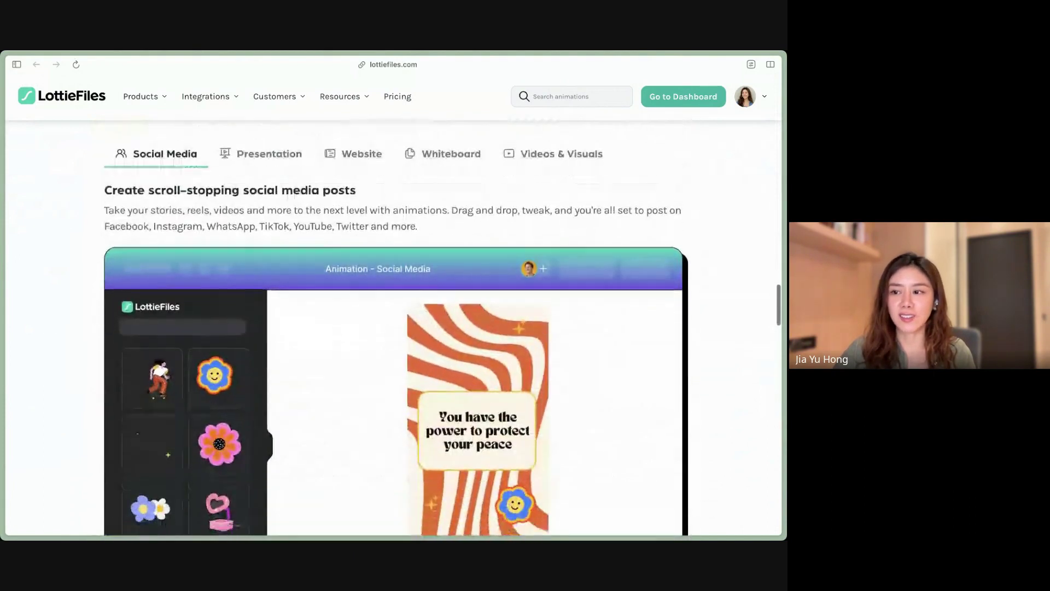
pyautogui.scroll(-2, 394, 329)
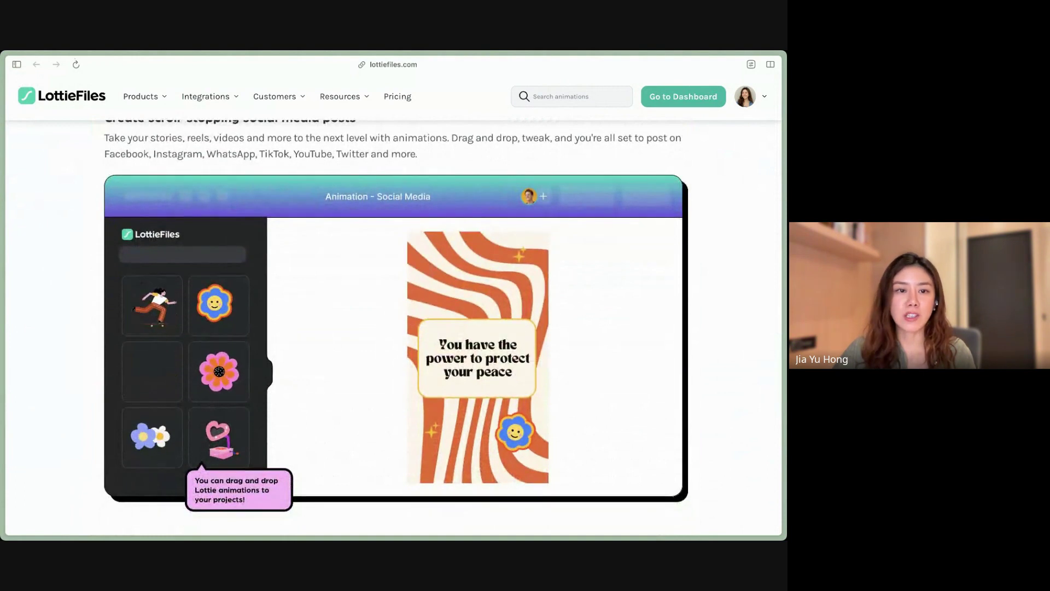
pyautogui.scroll(1, 394, 328)
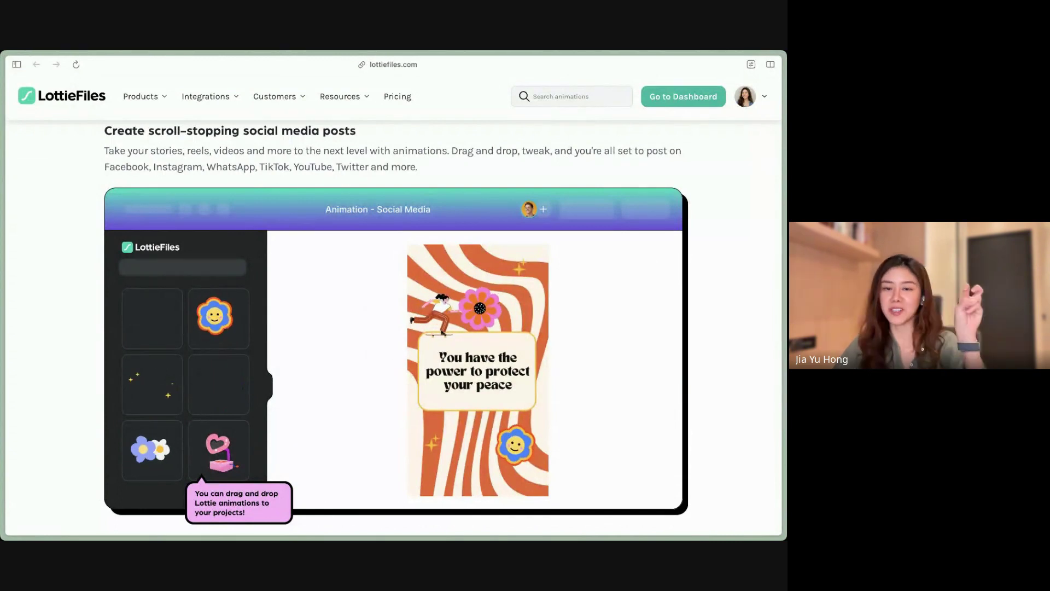
pyautogui.scroll(3, 393, 328)
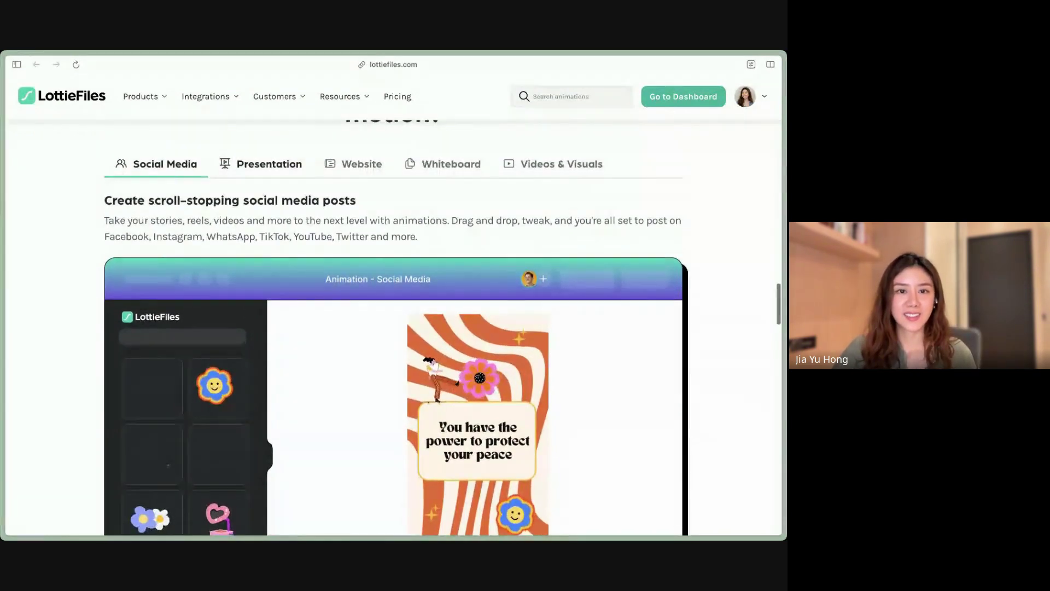
# Step: Show the Presentation example among the Canva motion design use cases and examine its preview
pyautogui.click(268, 164)
pyautogui.scroll(-2, 268, 164)
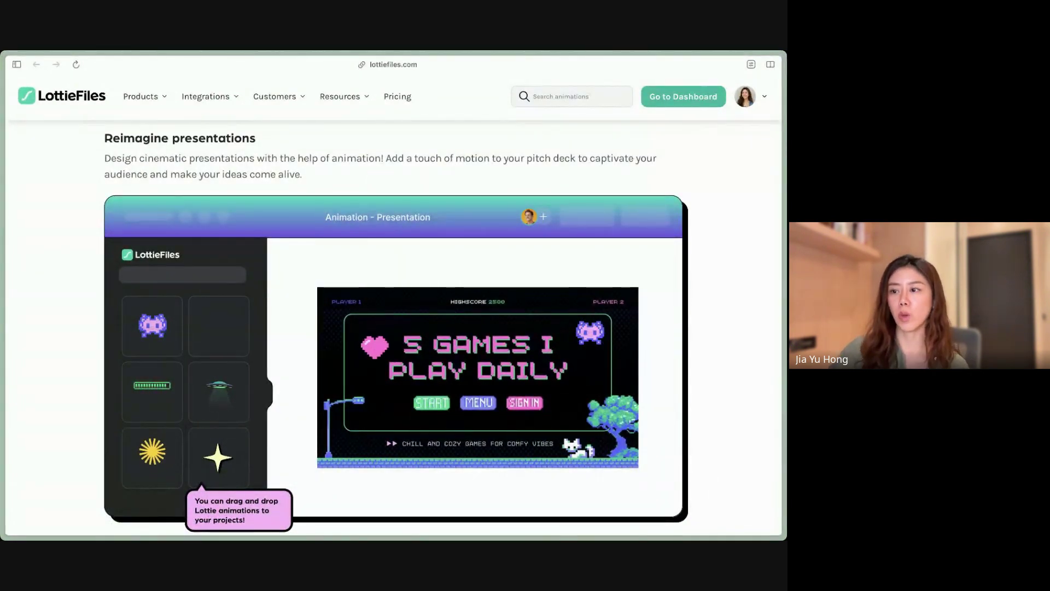
pyautogui.scroll(-1, 442, 328)
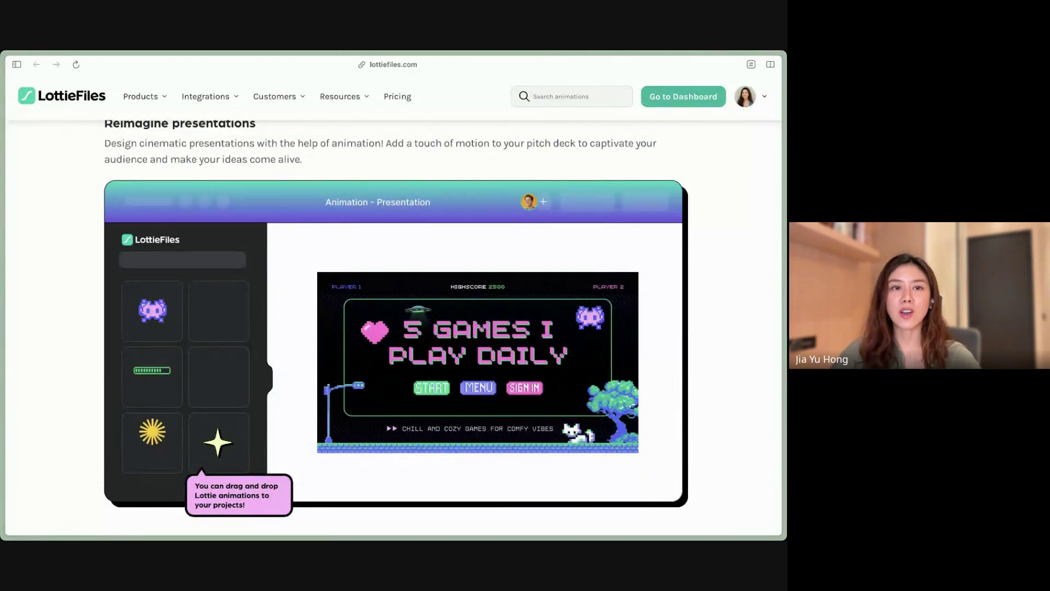
# Step: Open the Free Animations library and browse its featured animations
pyautogui.moveTo(144, 97)
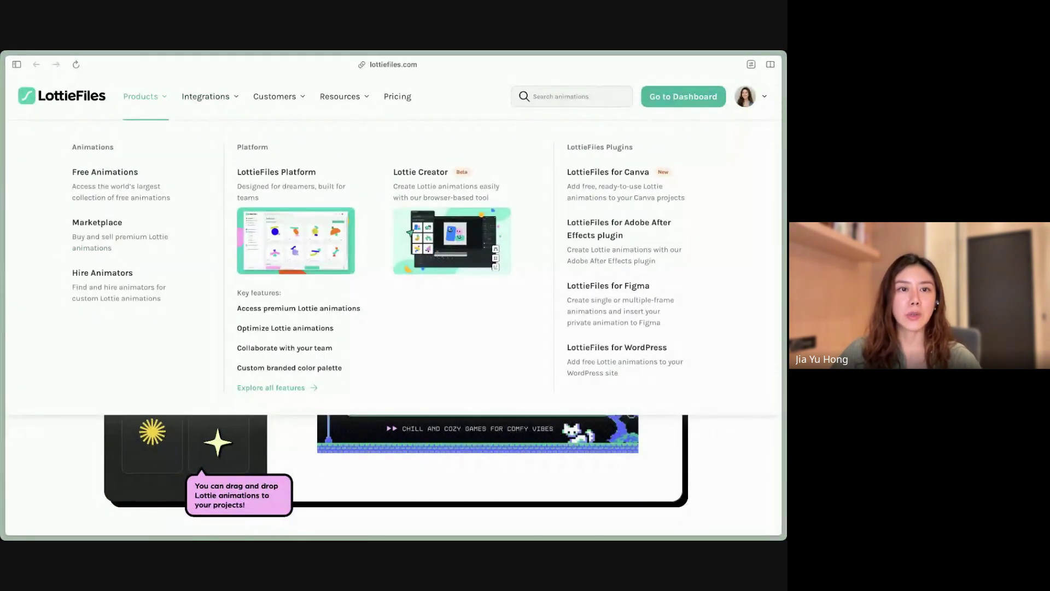
pyautogui.click(121, 185)
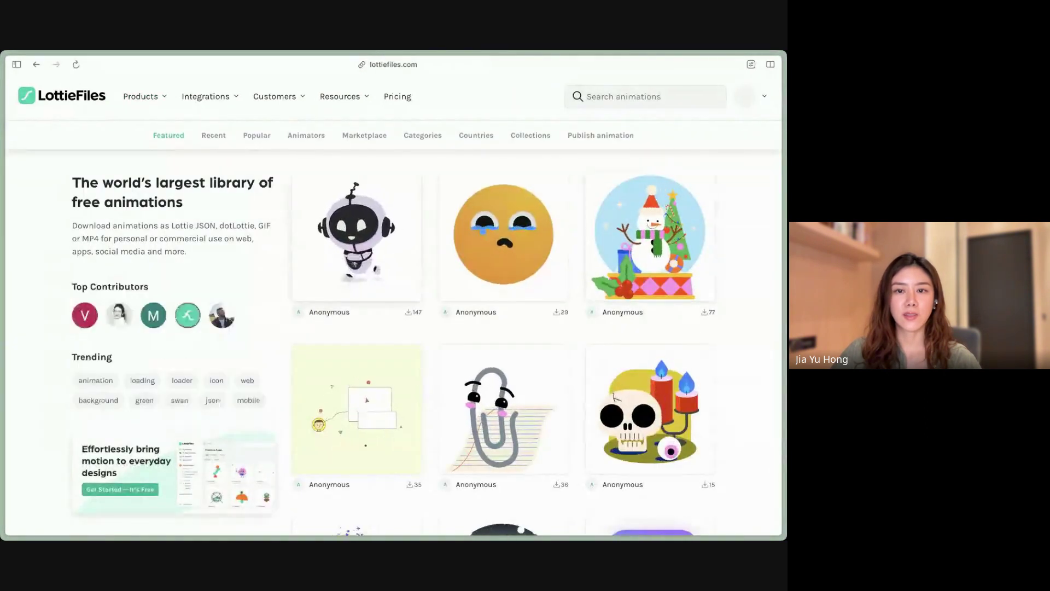
pyautogui.scroll(-5, 503, 339)
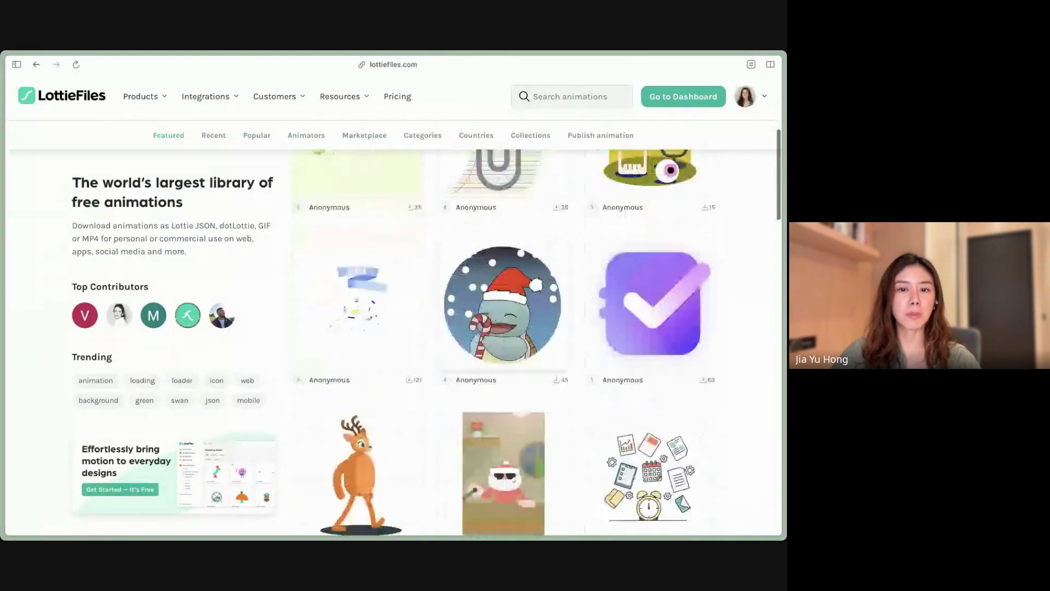
pyautogui.scroll(-2, 503, 339)
# Step: Search the animation library for "cat"
pyautogui.click(569, 97)
pyautogui.write('ca')
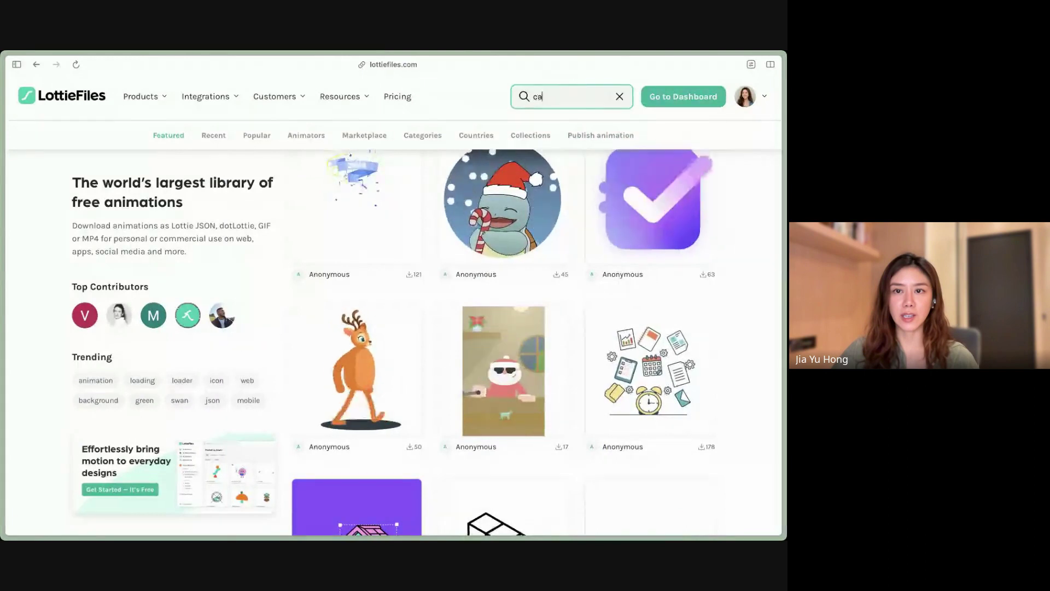
pyautogui.write('t')
pyautogui.press('Return')
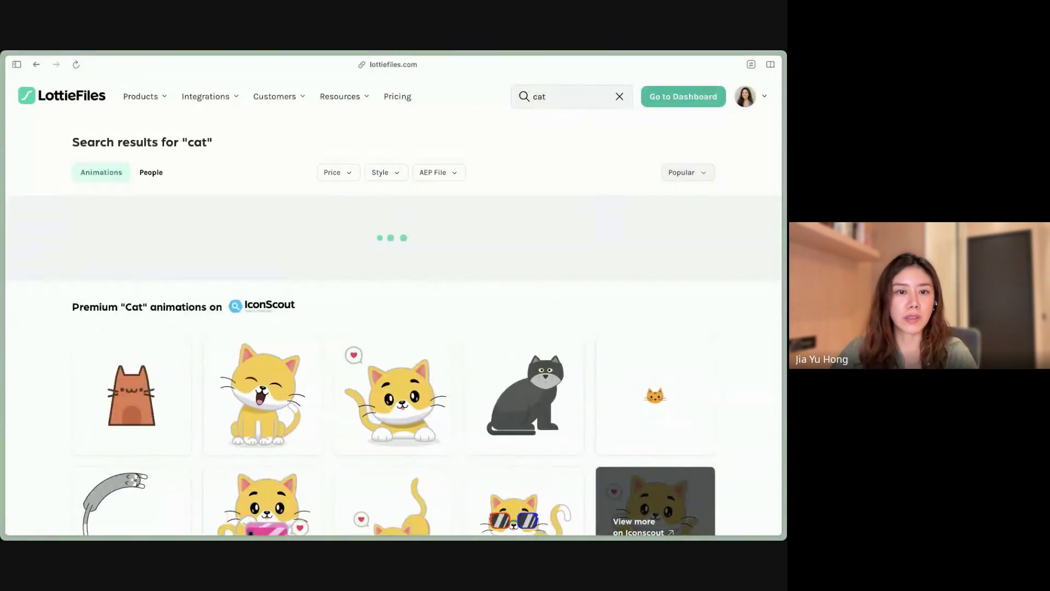
# Step: Browse the cat animations in the search results
pyautogui.scroll(-2, 394, 328)
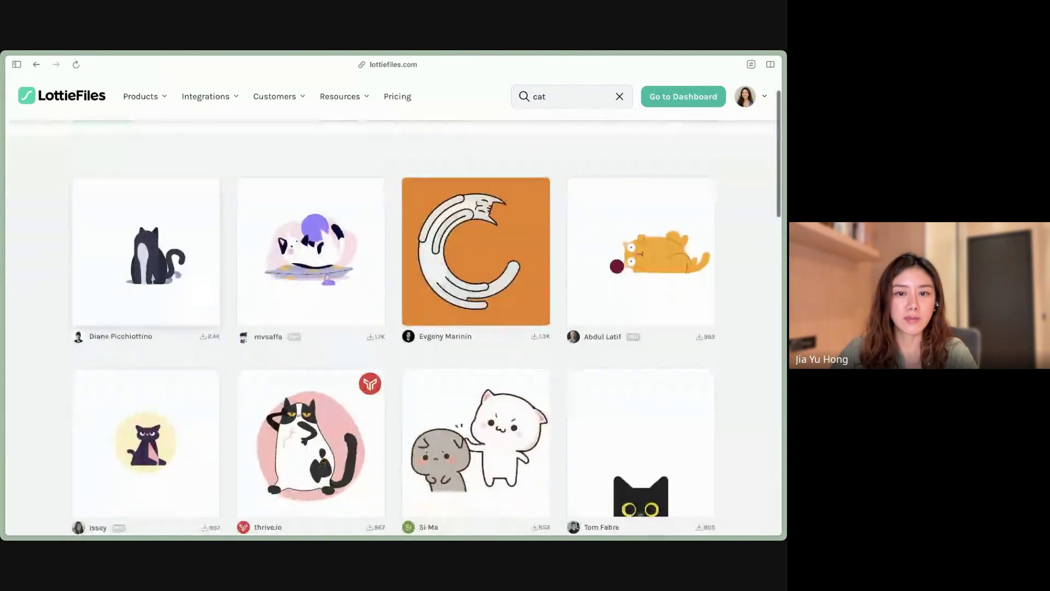
pyautogui.scroll(-3, 393, 328)
pyautogui.scroll(-4, 342, 340)
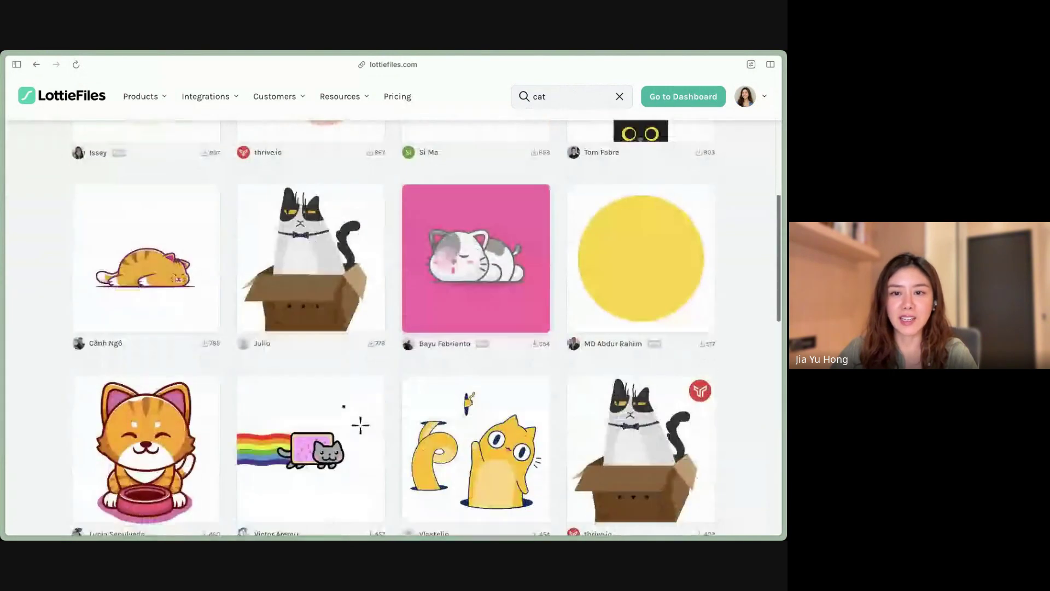
pyautogui.scroll(12, 342, 340)
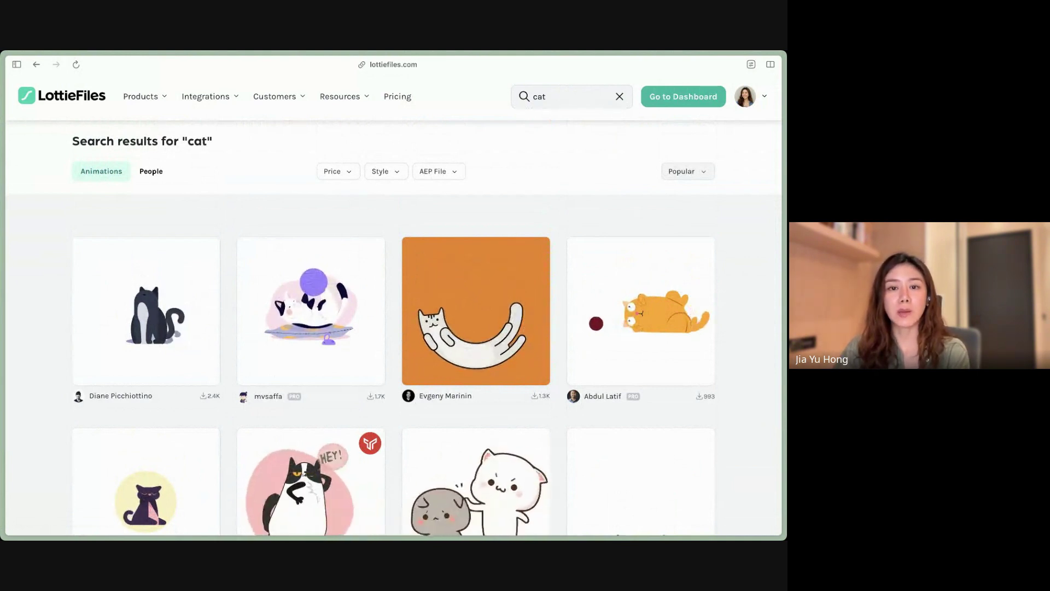
pyautogui.scroll(-1, 395, 303)
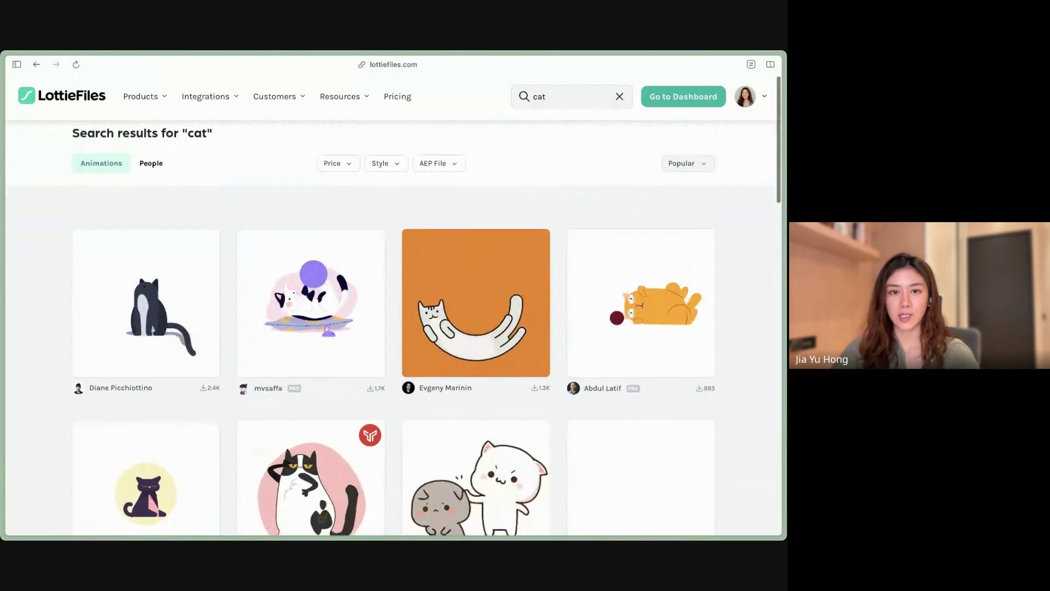
pyautogui.scroll(1, 394, 329)
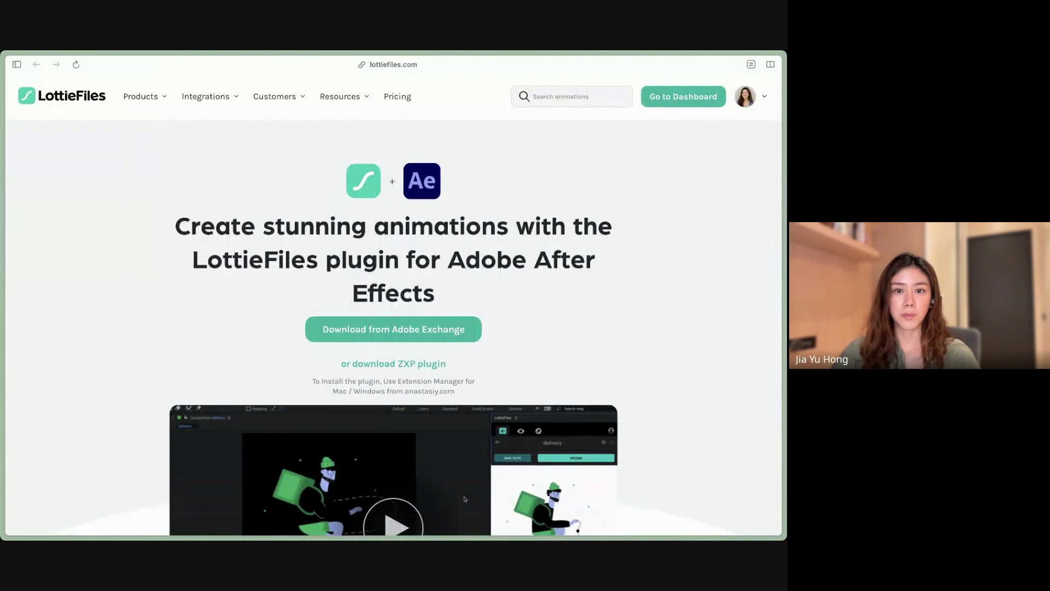
# Step: Examine the After Effects plugin page down to its video preview
pyautogui.scroll(-1, 394, 304)
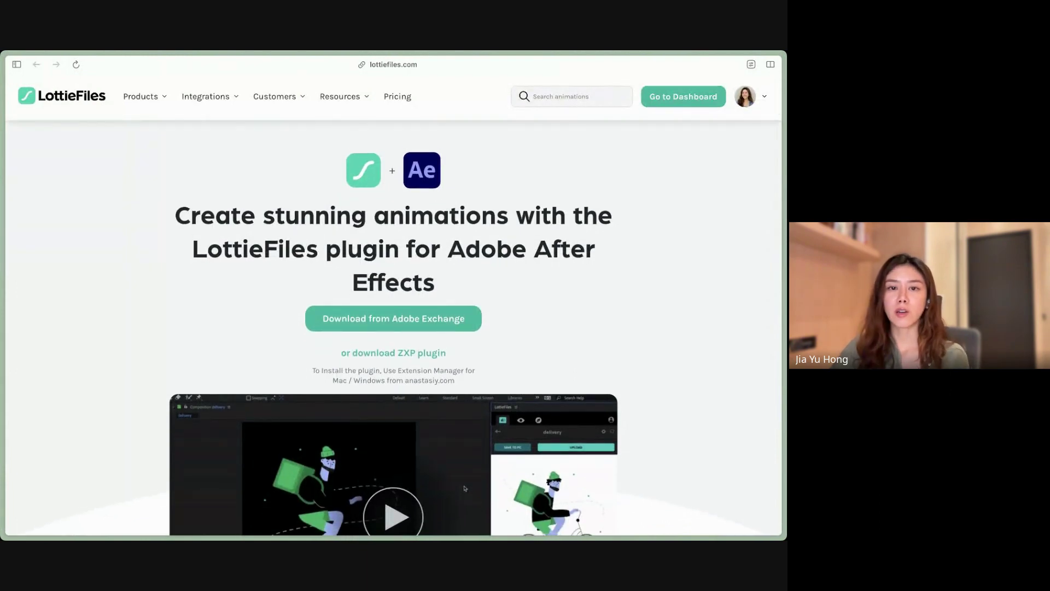
pyautogui.scroll(-5, 394, 306)
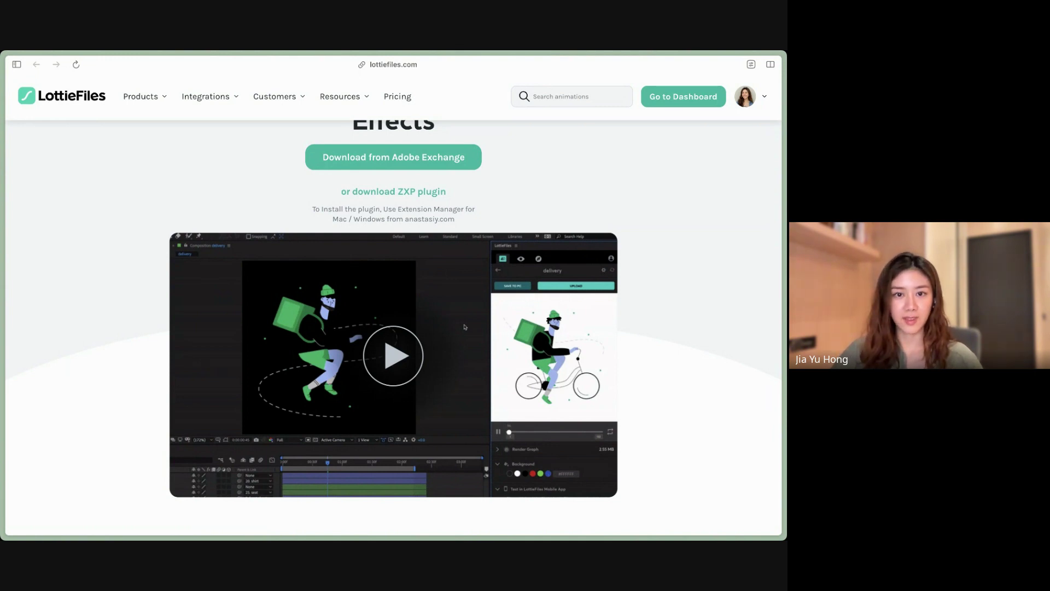
# Step: Switch to the "Figma to Lottie" design file in Figma and bring the Gradient section into view
pyautogui.hotkey('ctrl', 'Tab')
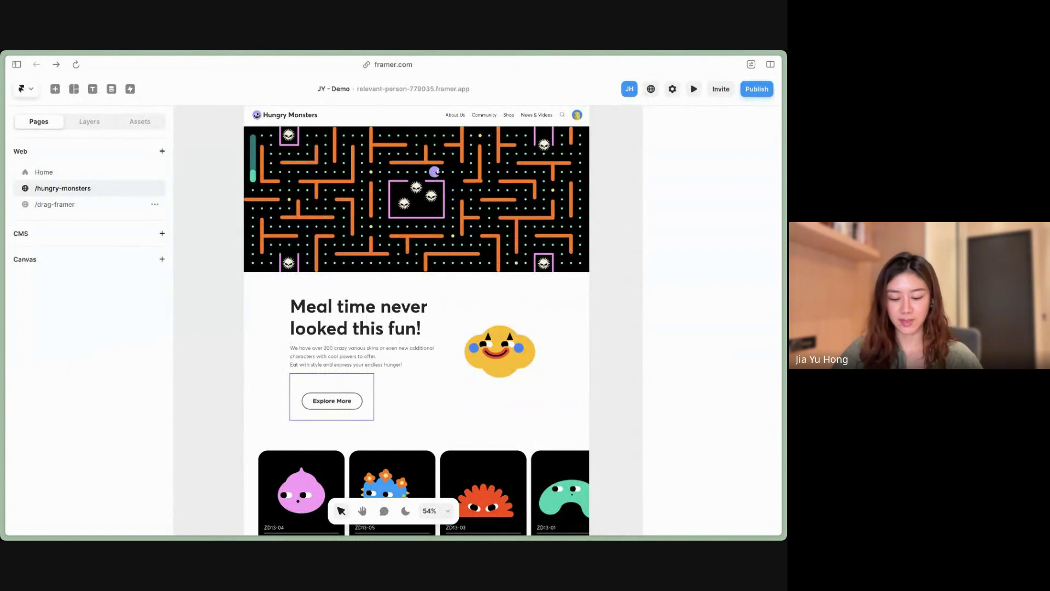
pyautogui.press('super+s')
pyautogui.press('super+s')
pyautogui.click(55, 262)
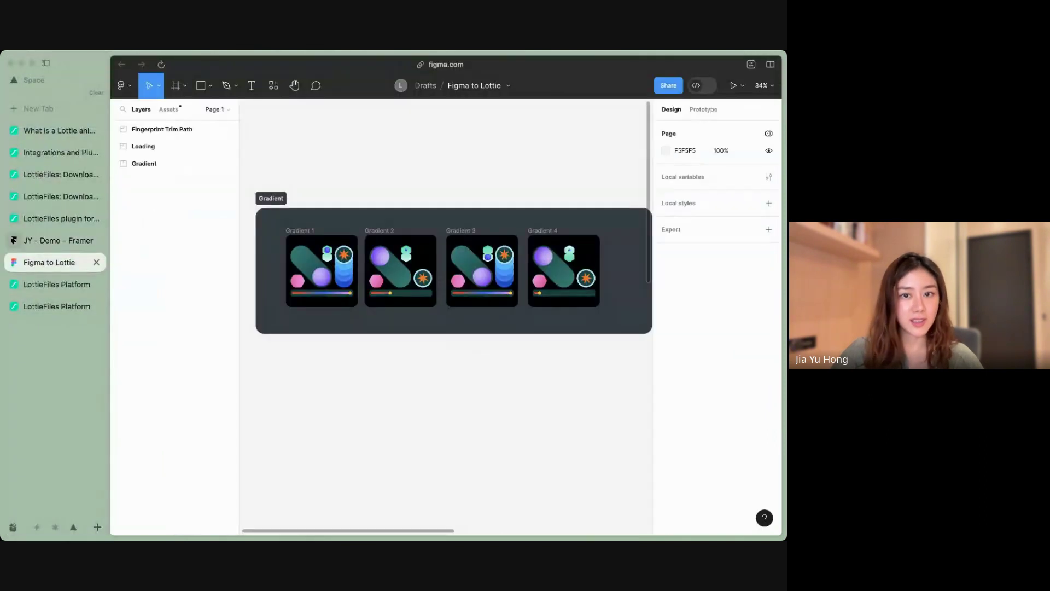
pyautogui.hotkey('ctrl', 'Tab')
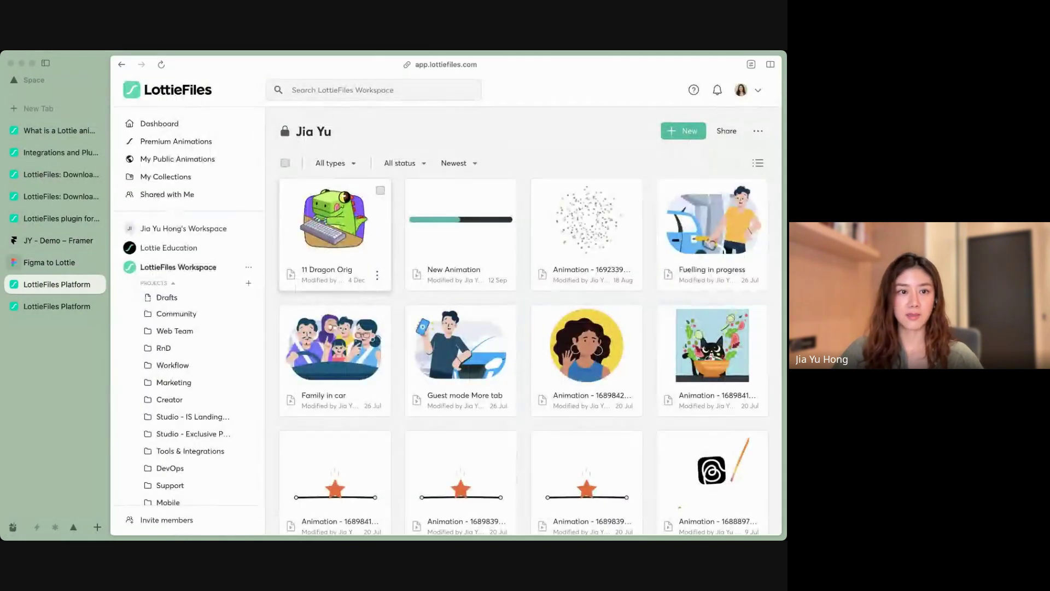
pyautogui.hotkey('ctrl', 'shift', 'Tab')
pyautogui.click(45, 62)
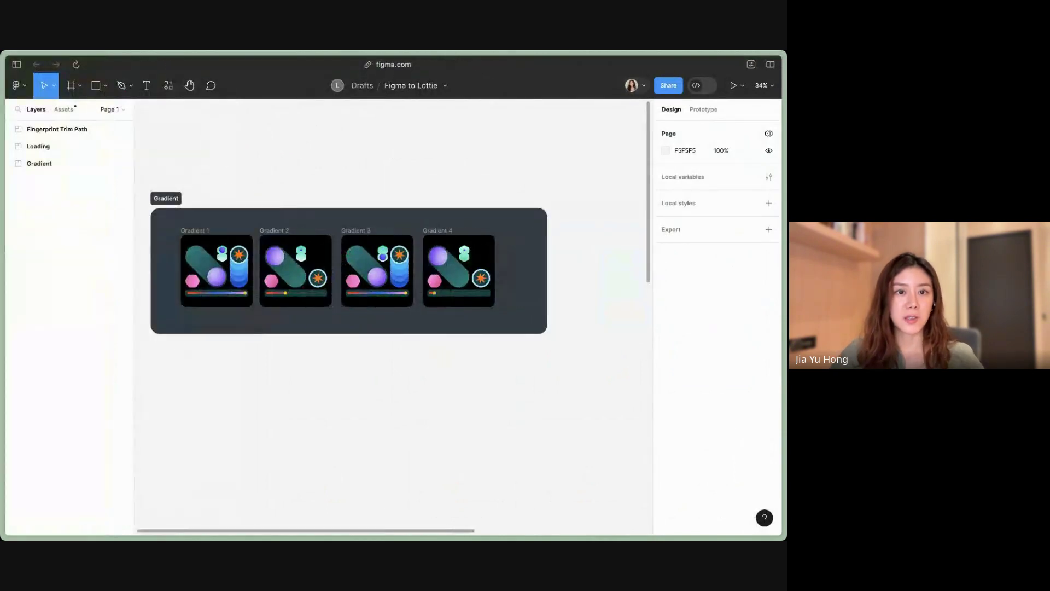
pyautogui.hscroll(-2, 394, 315)
pyautogui.scroll(2, 393, 316)
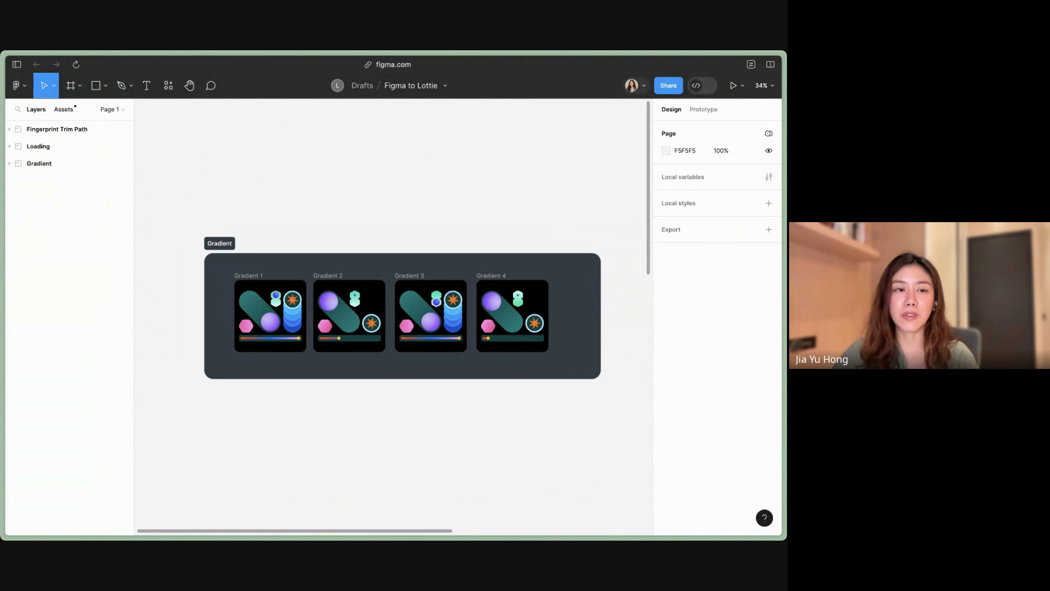
# Step: Launch the LottieFiles plugin beside the Gradient section and open its Export to Lottie view
pyautogui.click(16, 85)
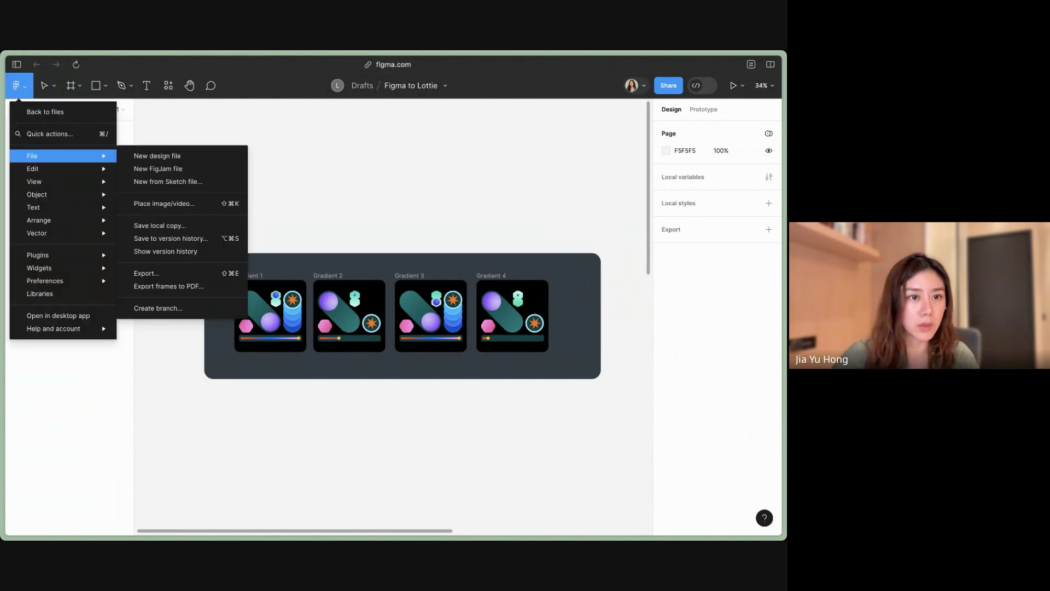
pyautogui.moveTo(55, 255)
pyautogui.click(192, 269)
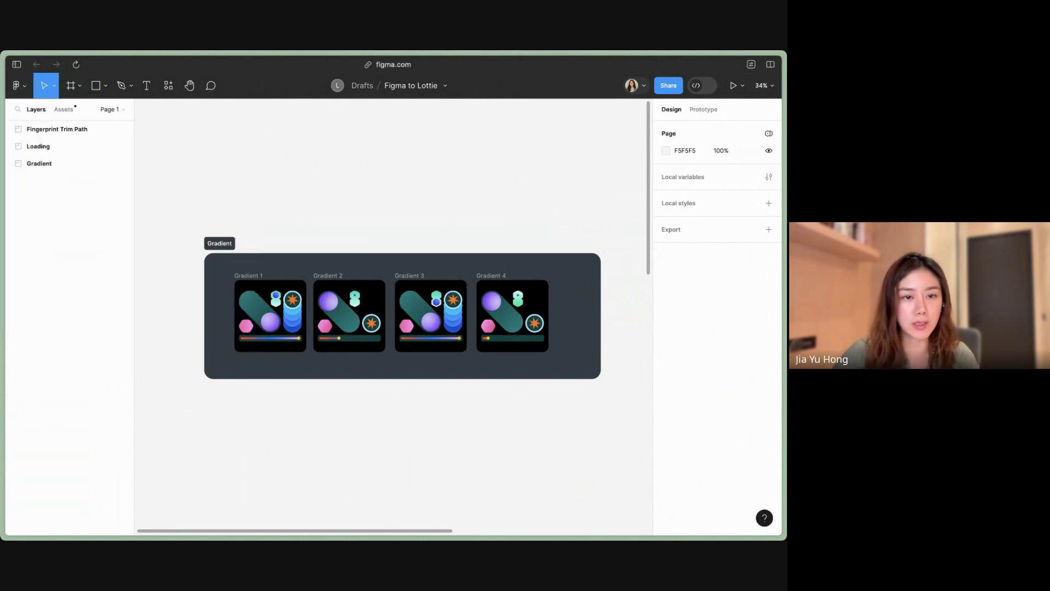
pyautogui.hscroll(1, 400, 316)
pyautogui.scroll(-1, 400, 316)
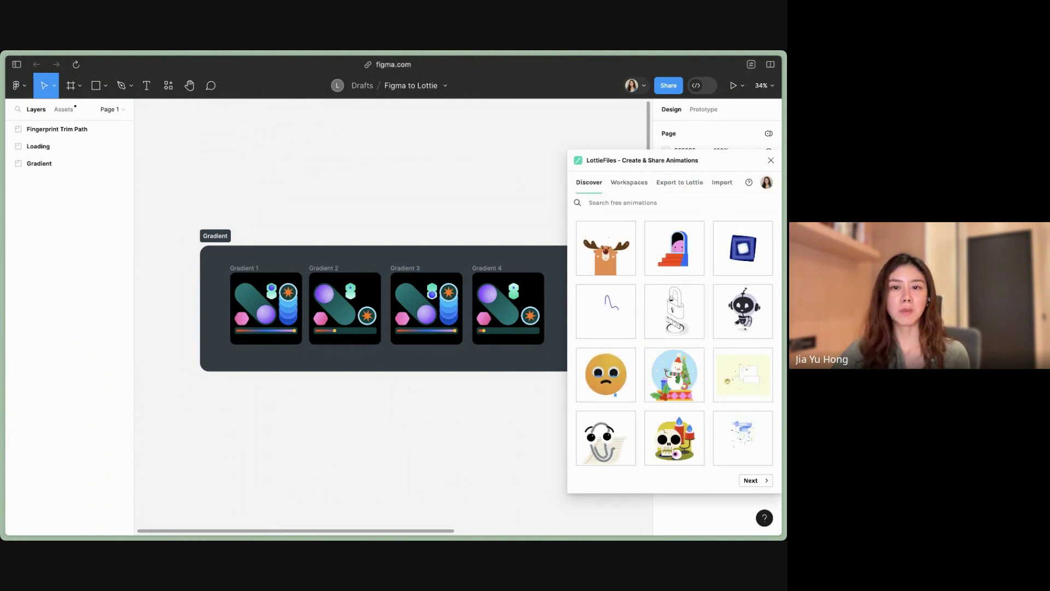
pyautogui.hscroll(2, 383, 309)
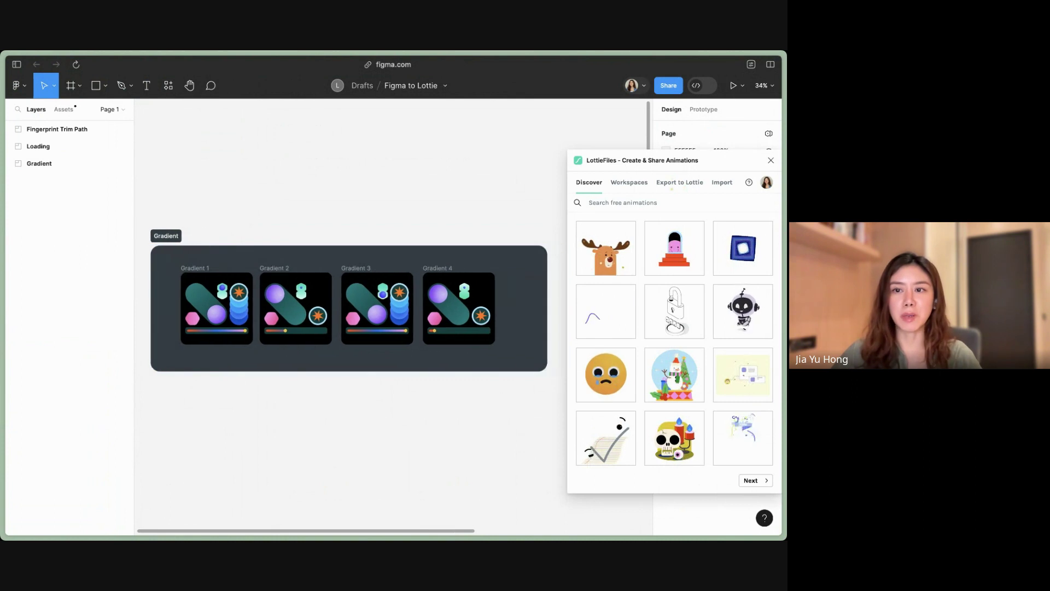
pyautogui.hscroll(-1, 383, 308)
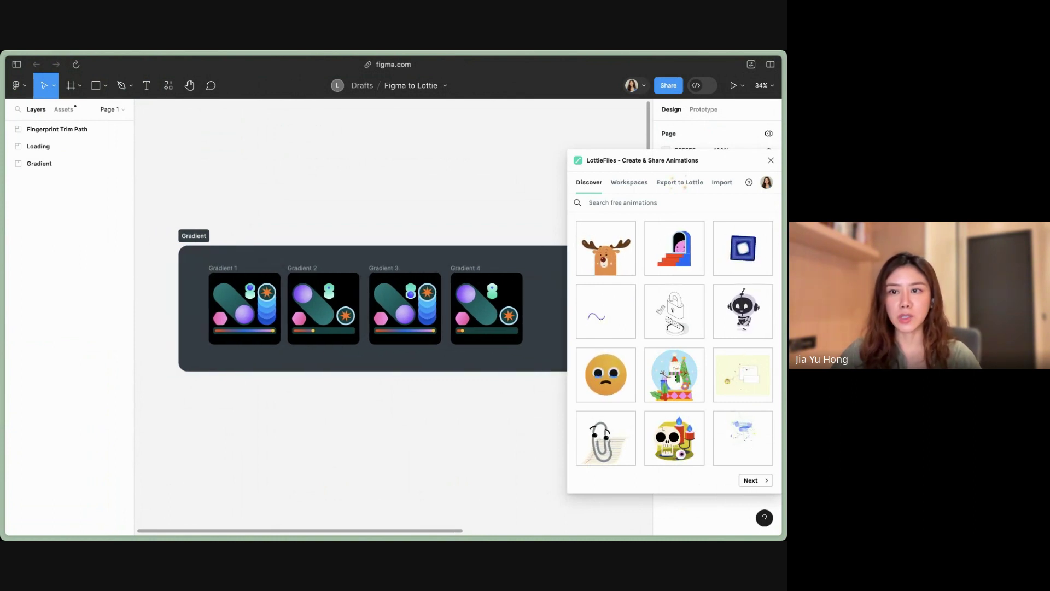
pyautogui.moveTo(674, 161)
pyautogui.mouseDown()
pyautogui.moveTo(643, 148)
pyautogui.moveTo(666, 171)
pyautogui.mouseUp()
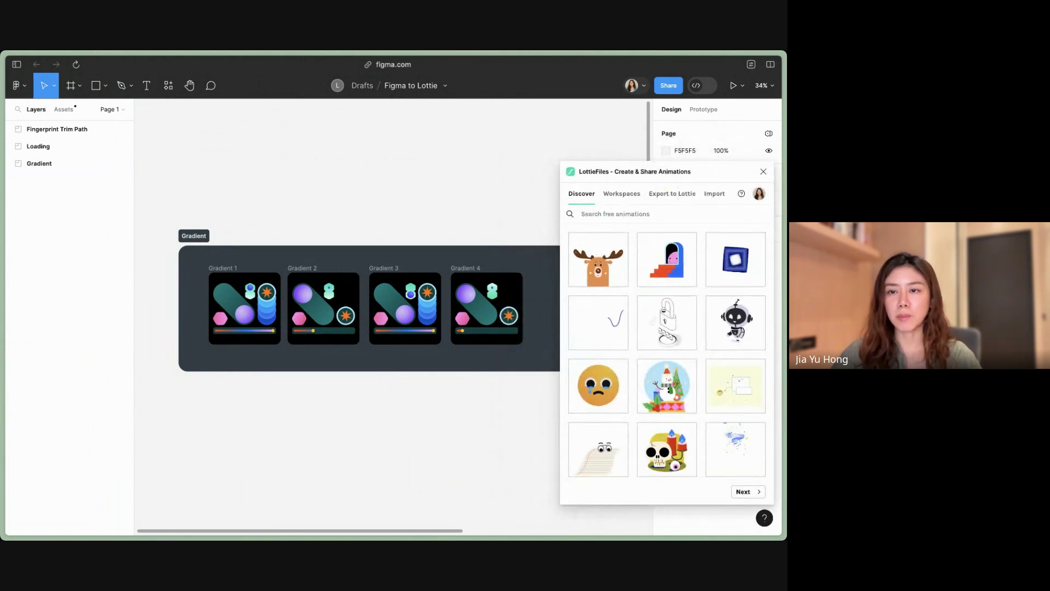
pyautogui.click(672, 193)
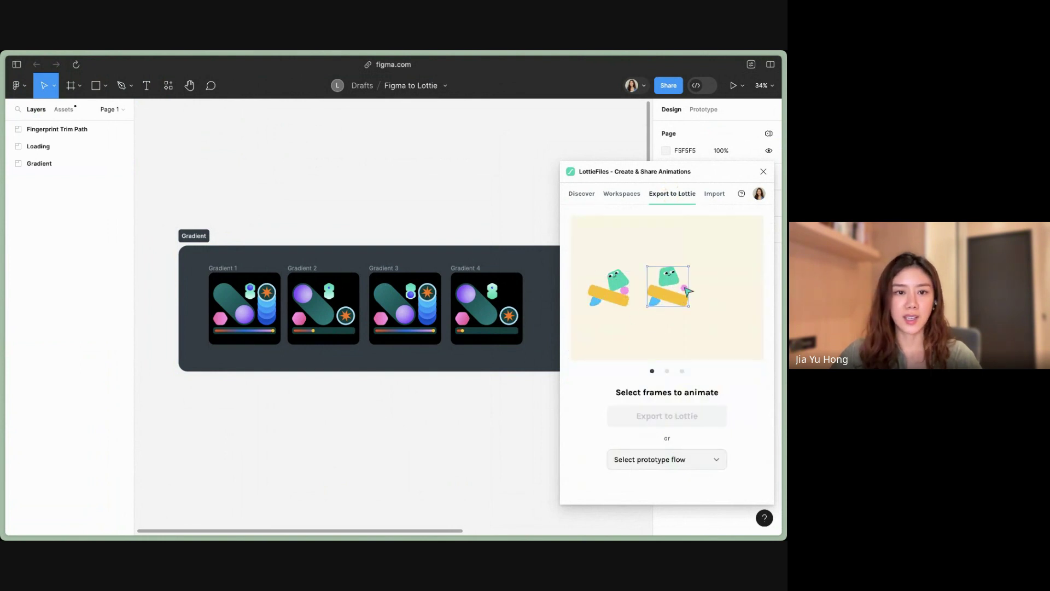
# Step: Generate a Lottie preview from the four frames Gradient 1 to Gradient 4, and return to the frame selection
pyautogui.moveTo(152, 259); pyautogui.dragTo(541, 352)
pyautogui.scroll(-1, 541, 353)
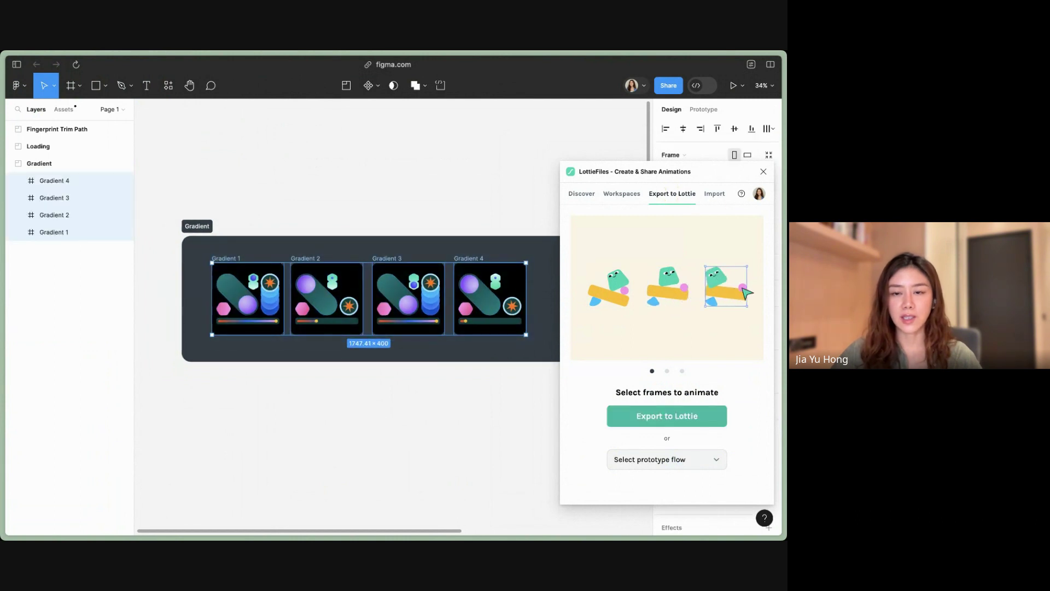
pyautogui.click(667, 416)
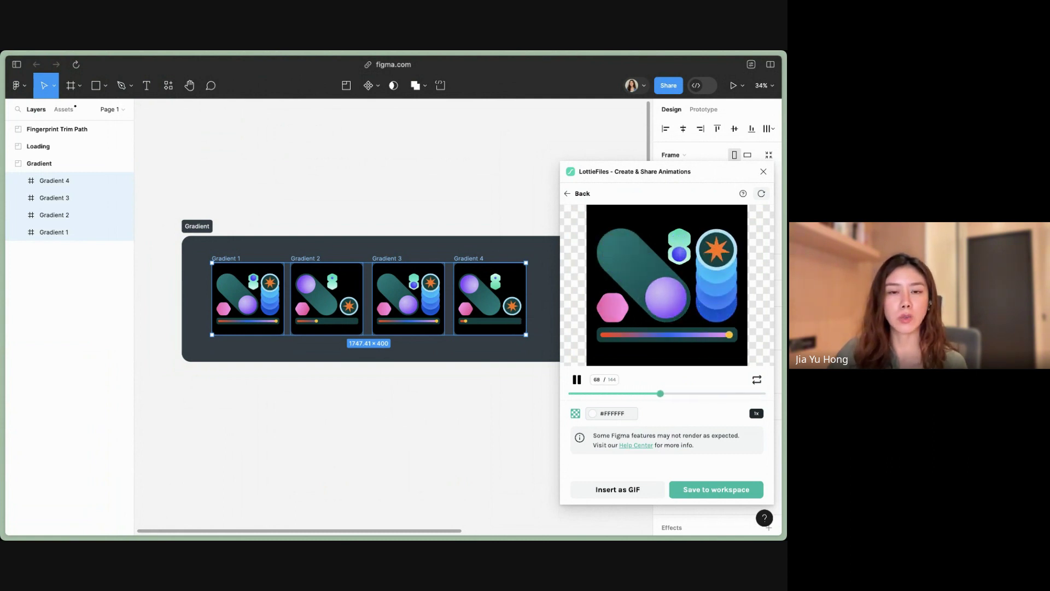
pyautogui.press('Escape')
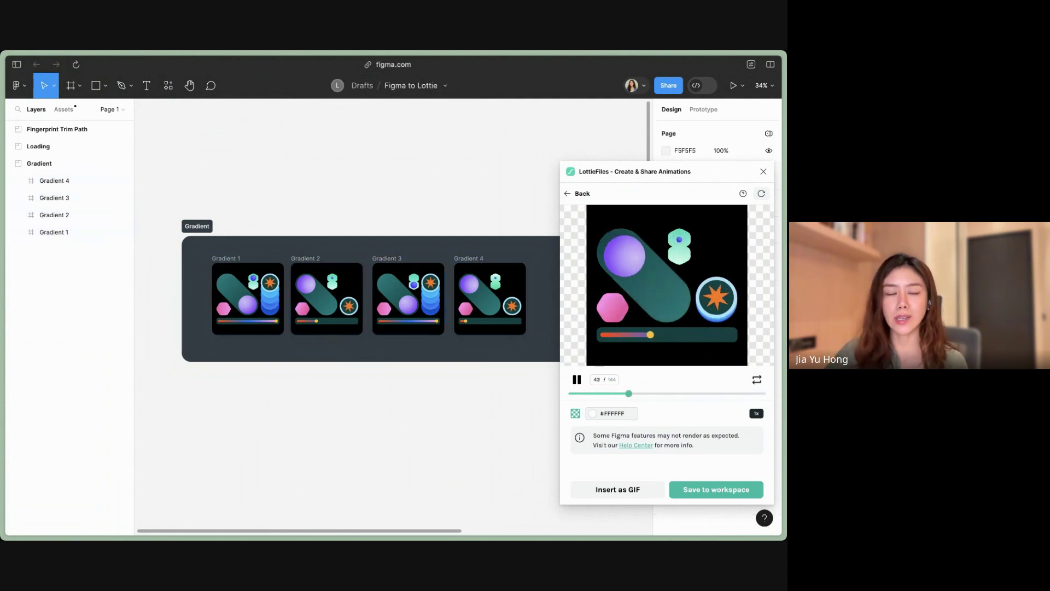
pyautogui.click(577, 194)
# Step: Generate a Lottie preview from the single Fingerprint Trim Path frame
pyautogui.scroll(-6, 350, 340)
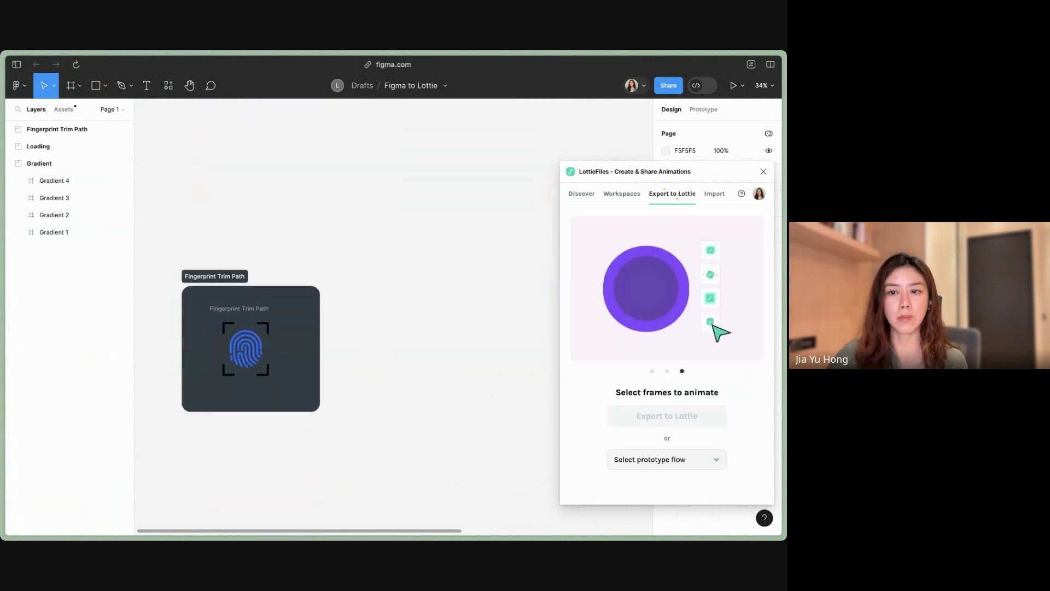
pyautogui.hscroll(-1, 350, 339)
pyautogui.scroll(3, 295, 329)
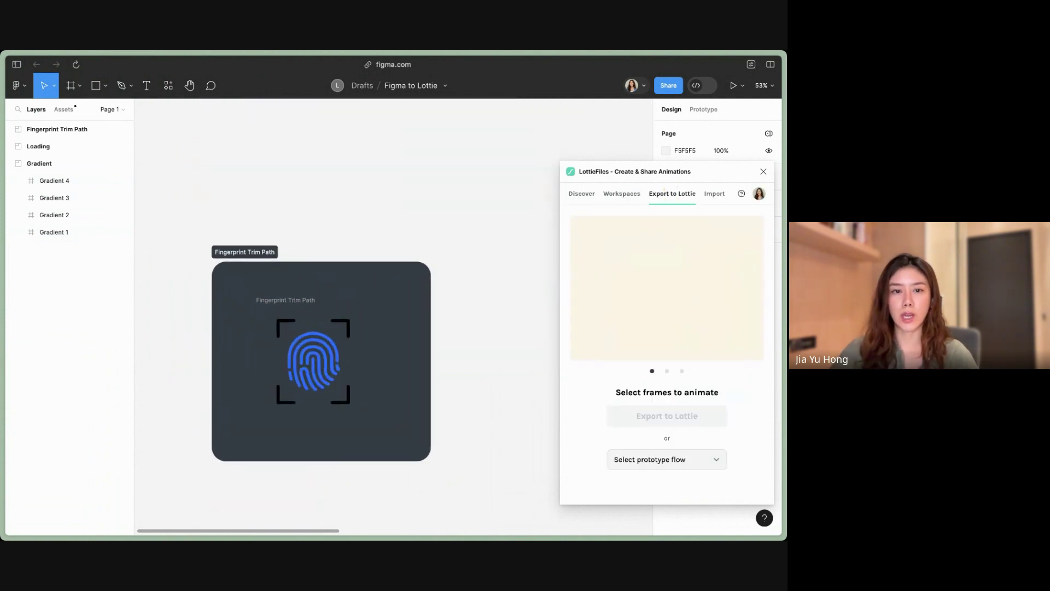
pyautogui.hscroll(-1, 296, 328)
pyautogui.hscroll(-1, 361, 361)
pyautogui.click(332, 300)
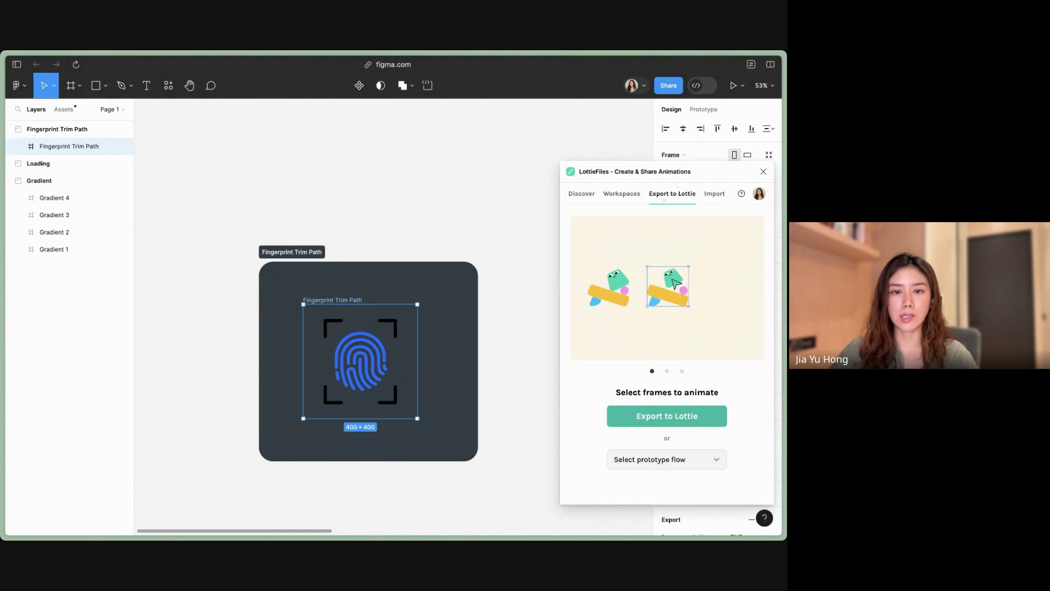
pyautogui.scroll(-1, 362, 344)
pyautogui.click(666, 416)
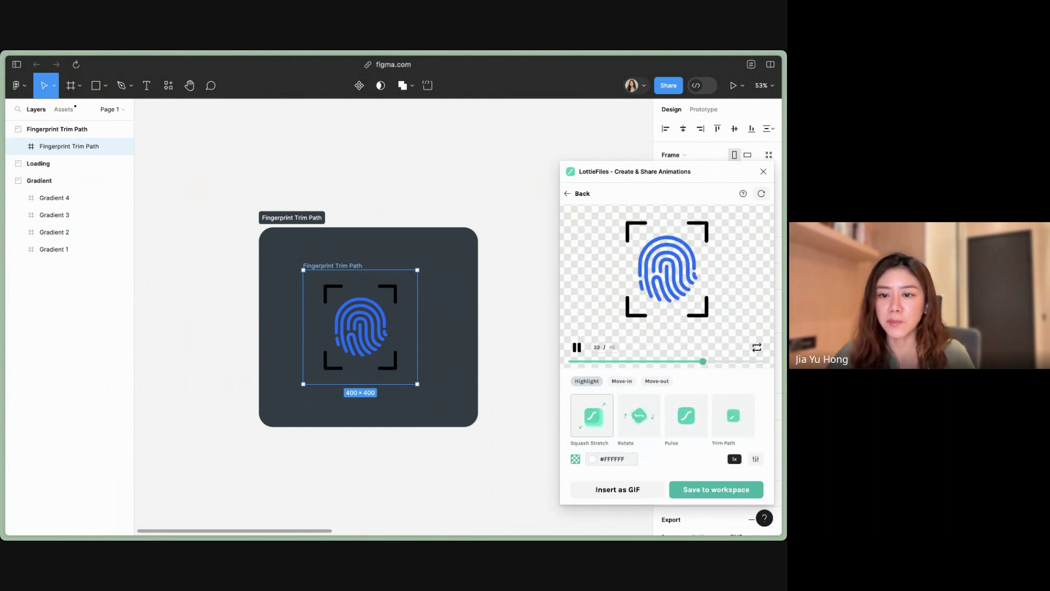
# Step: Try the Rotate, Pulse and Trim Path highlight presets on the fingerprint animation
pyautogui.click(639, 416)
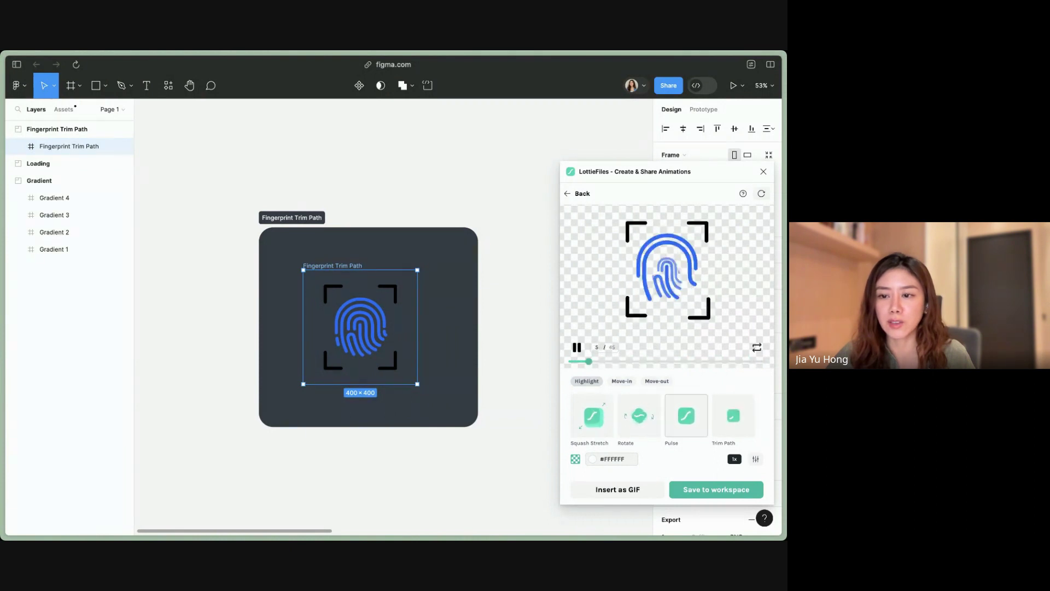
pyautogui.click(733, 415)
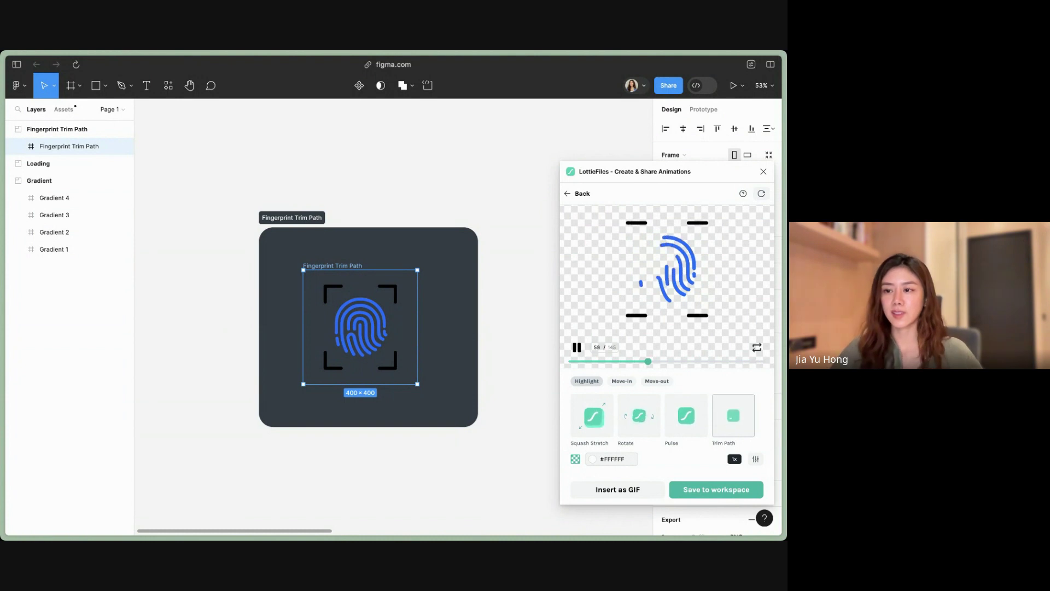
# Step: Select the frames Gradient 1 to Gradient 4 again and export them to Lottie
pyautogui.scroll(-3, 486, 273)
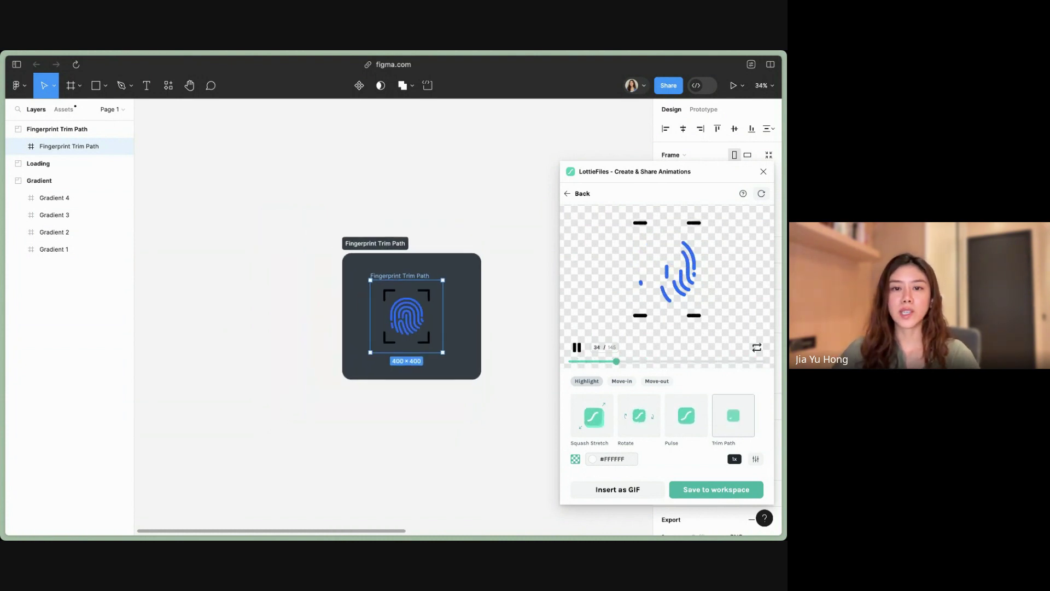
pyautogui.scroll(5, 486, 273)
pyautogui.hscroll(3, 486, 273)
pyautogui.scroll(2, 347, 274)
pyautogui.hscroll(2, 347, 273)
pyautogui.hscroll(-2, 347, 273)
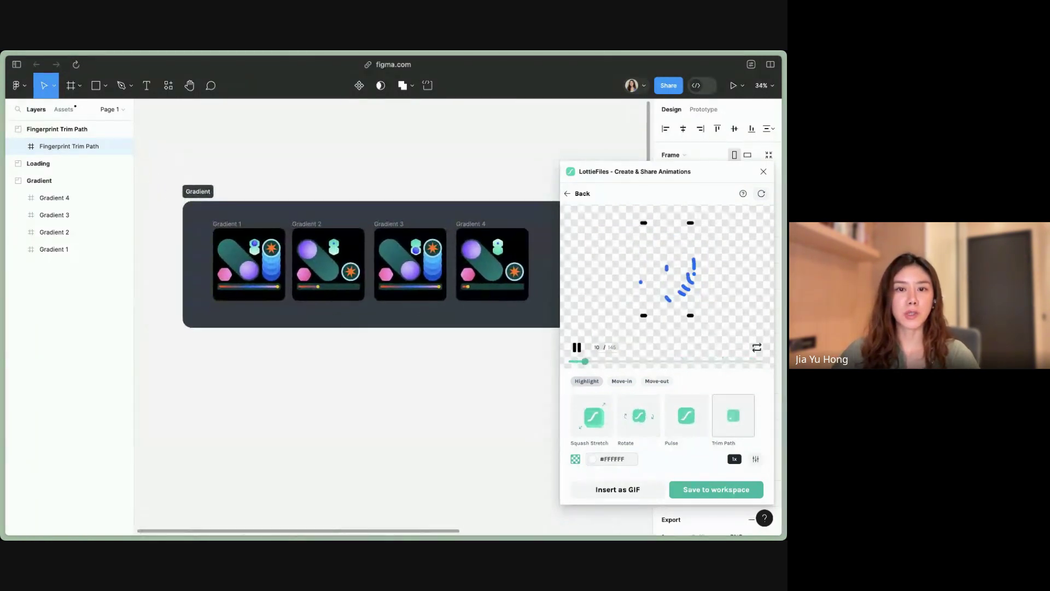
pyautogui.press('Escape')
pyautogui.moveTo(143, 206); pyautogui.dragTo(535, 308)
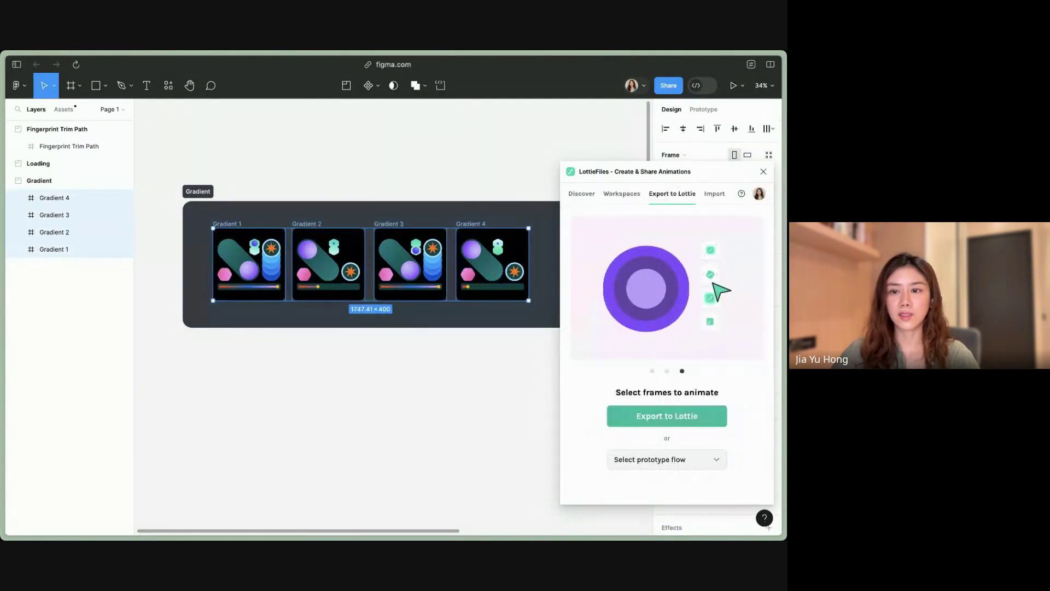
pyautogui.click(667, 415)
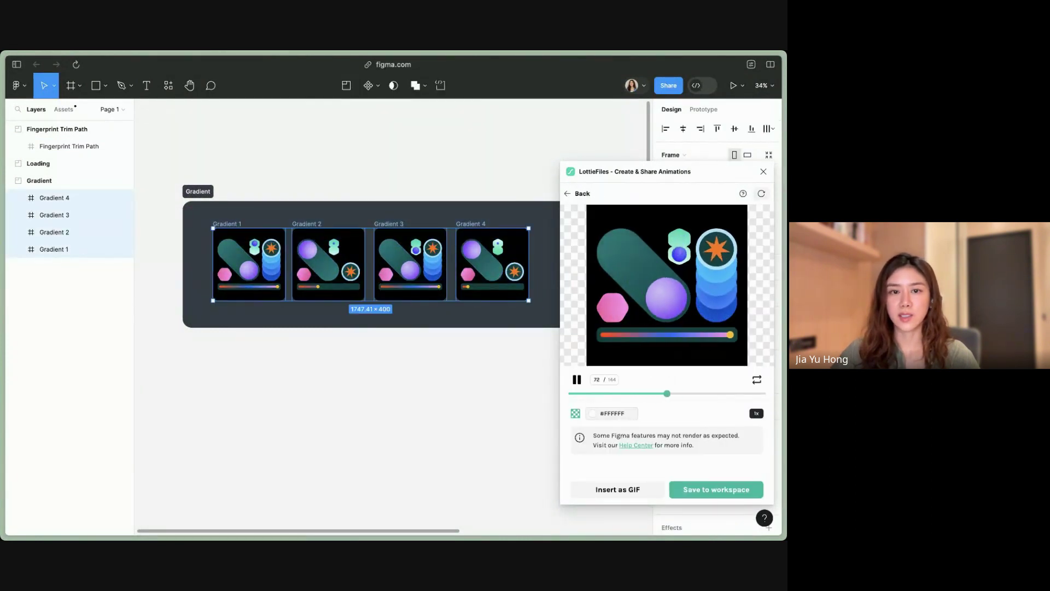
# Step: Save the gradient animation to the private personal folder in the LottieFiles Workspace
pyautogui.scroll(1, 370, 265)
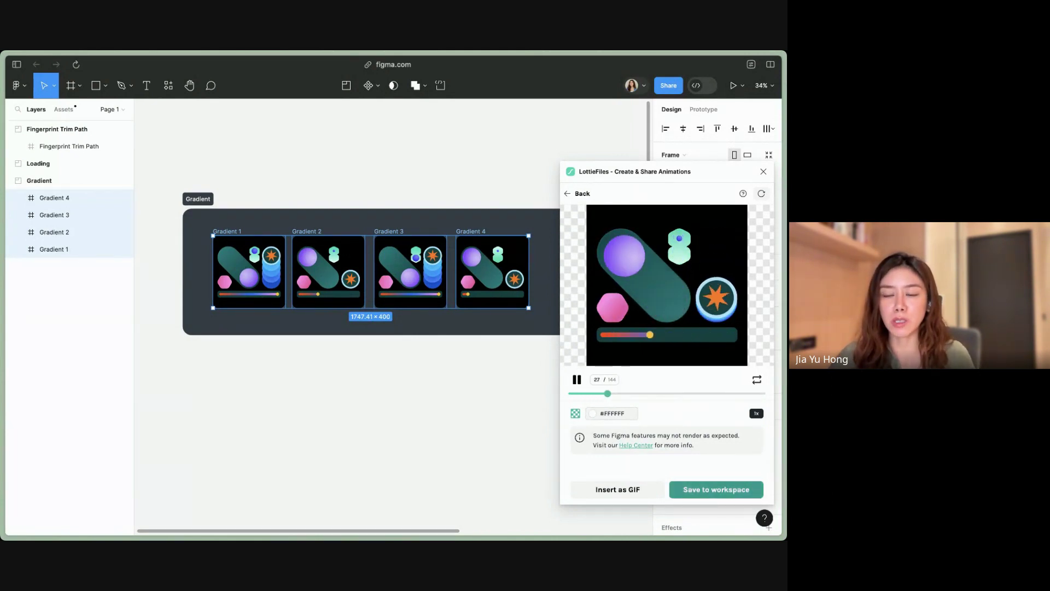
pyautogui.click(716, 489)
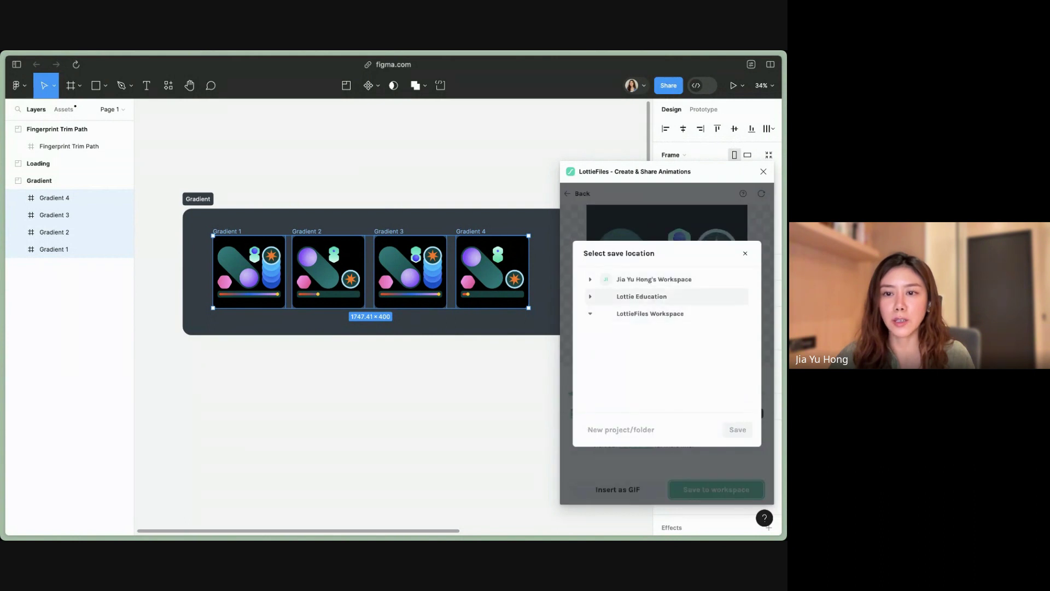
pyautogui.scroll(-5, 662, 328)
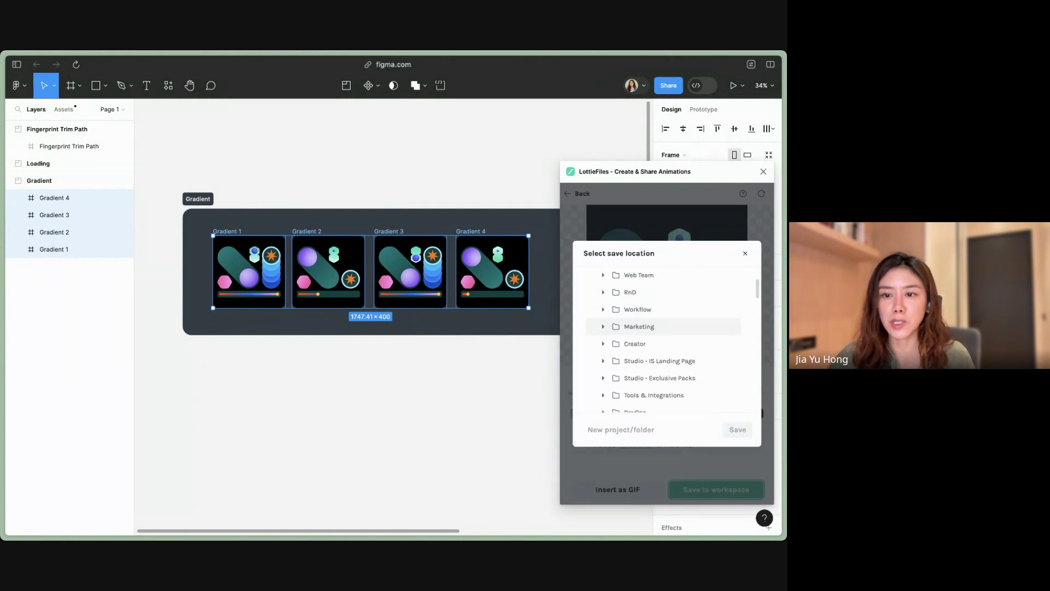
pyautogui.scroll(-10, 662, 334)
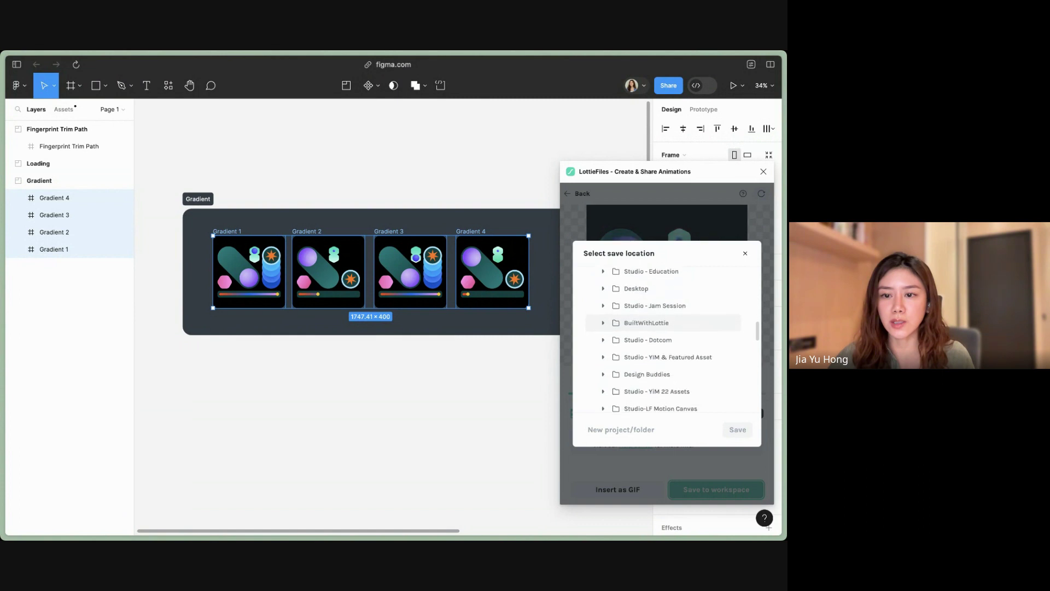
pyautogui.scroll(-4, 662, 336)
pyautogui.click(662, 367)
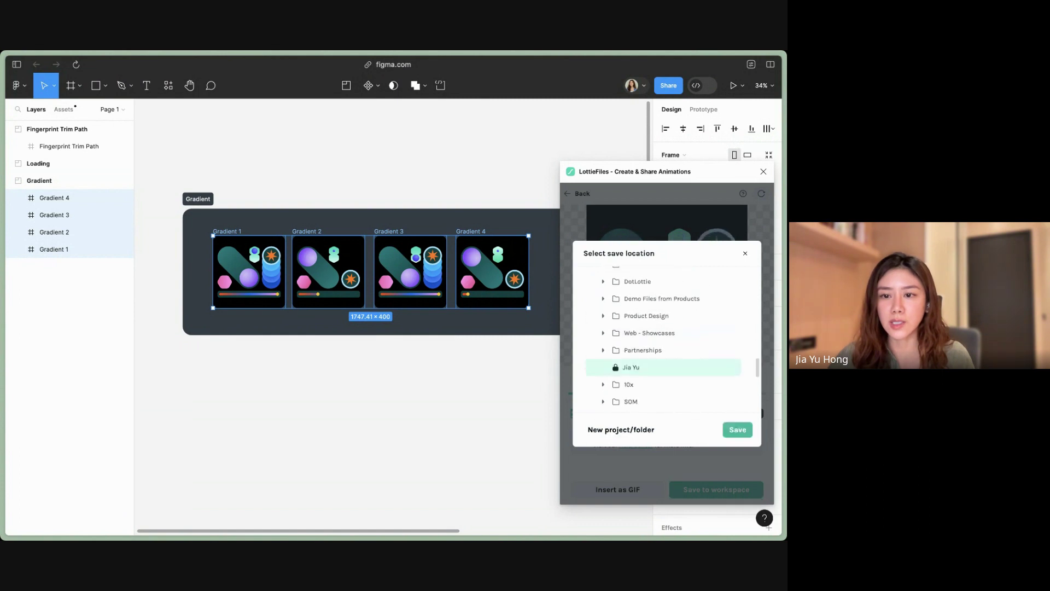
pyautogui.scroll(-1, 664, 367)
pyautogui.click(737, 430)
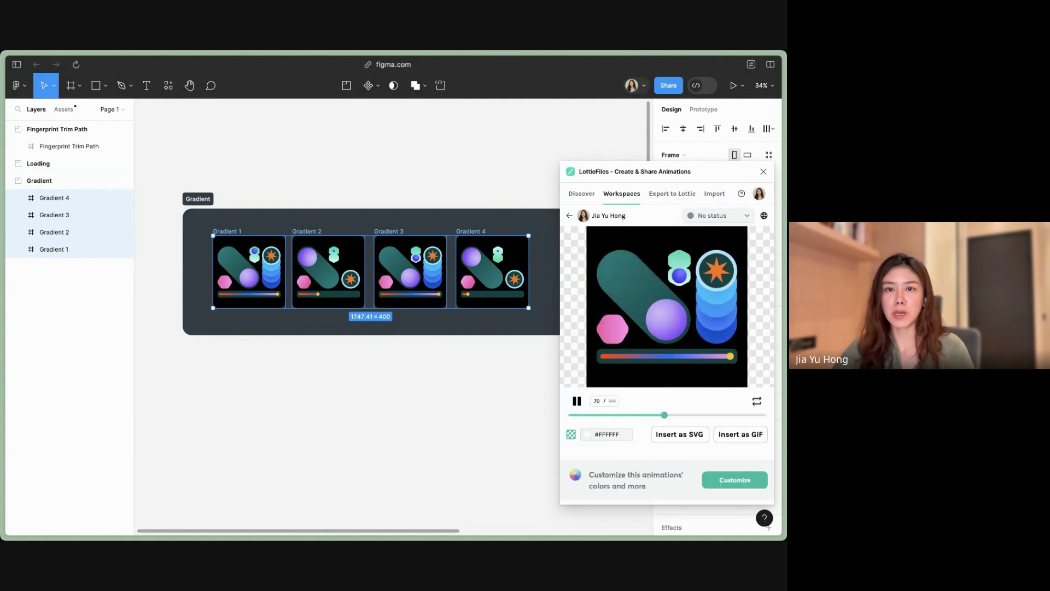
# Step: Deselect the gradient frames in Figma and switch to the JY - Demo project in Framer
pyautogui.press('Escape')
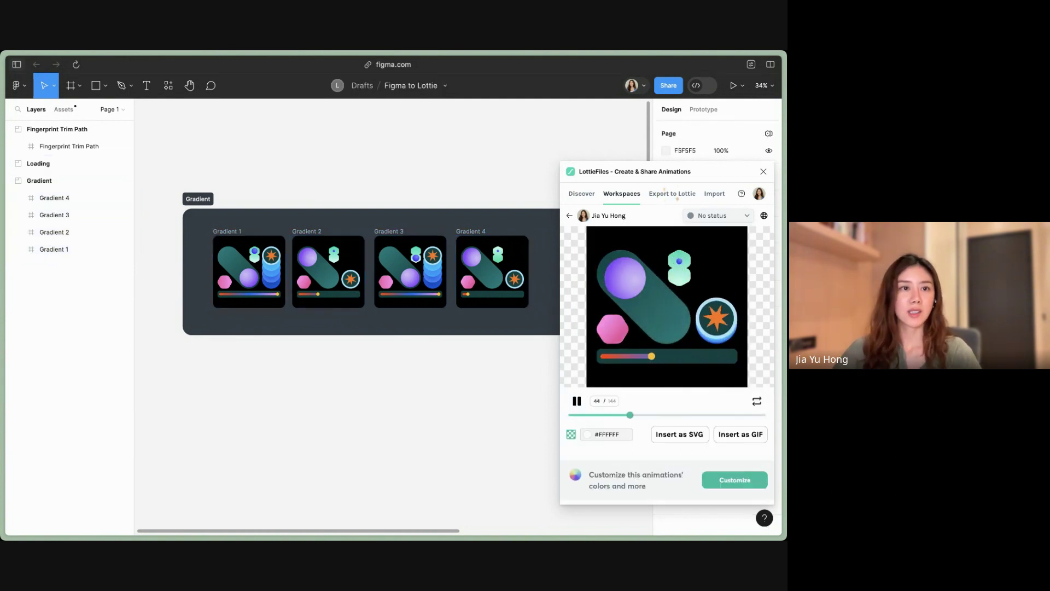
pyautogui.click(17, 64)
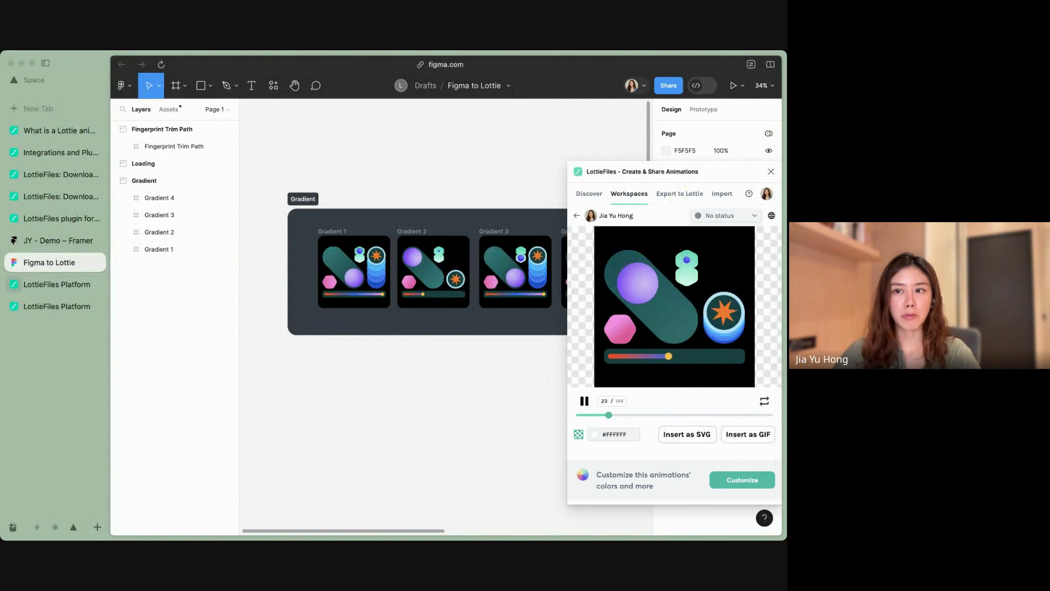
pyautogui.click(55, 241)
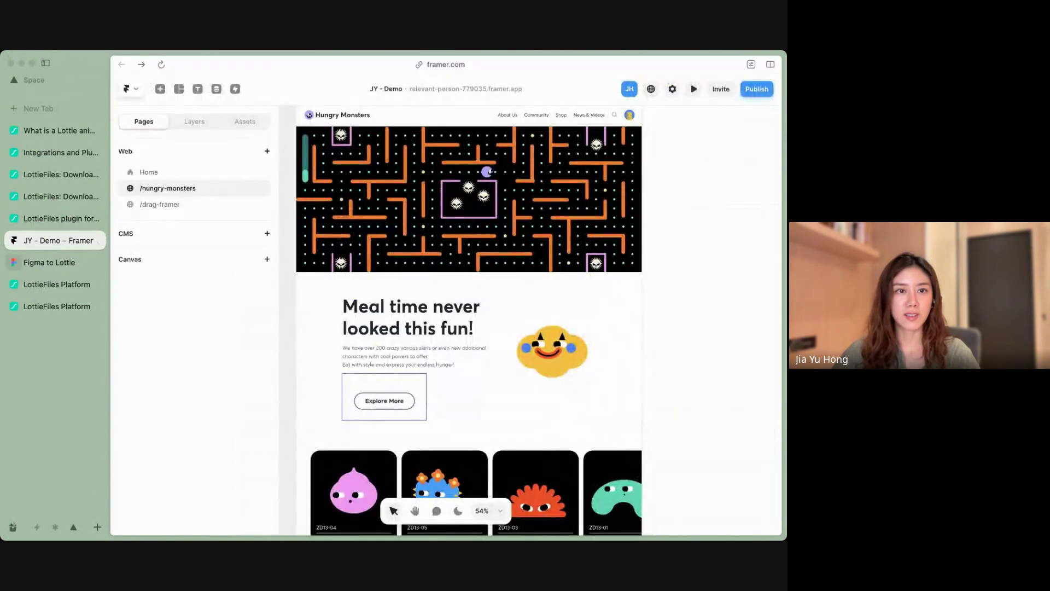
pyautogui.click(46, 62)
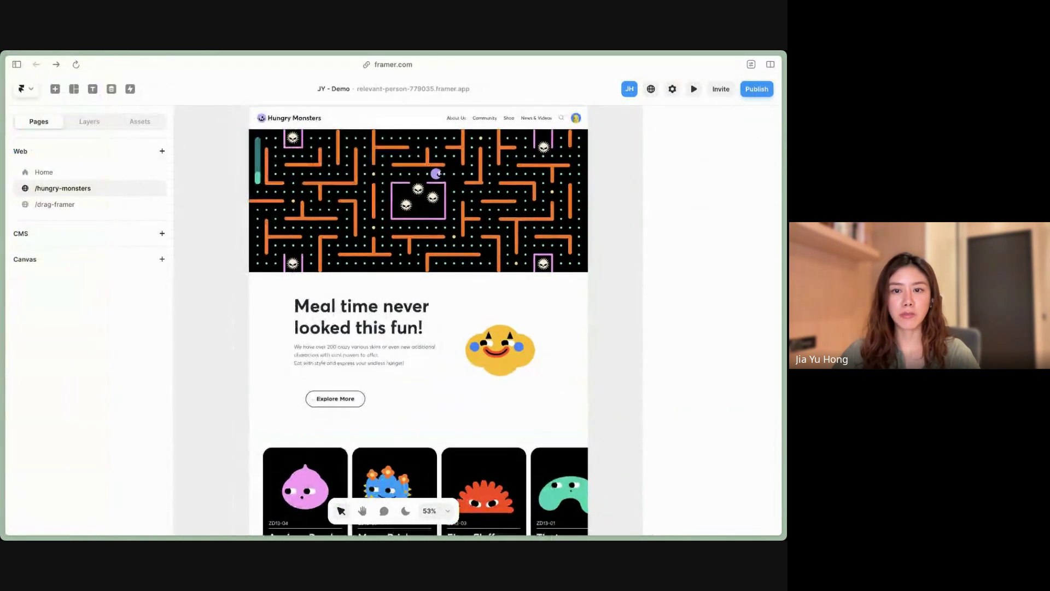
# Step: Preview the /hungry-monsters page and look through its animated sections, ending back near the hero banner
pyautogui.press('super+p')
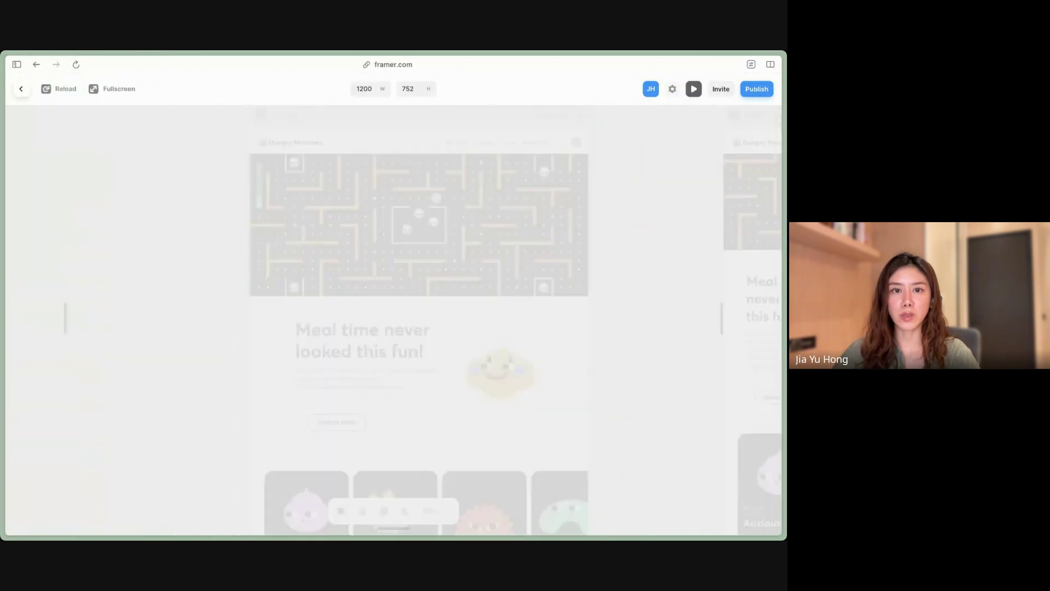
pyautogui.scroll(-3, 393, 319)
pyautogui.scroll(-10, 394, 317)
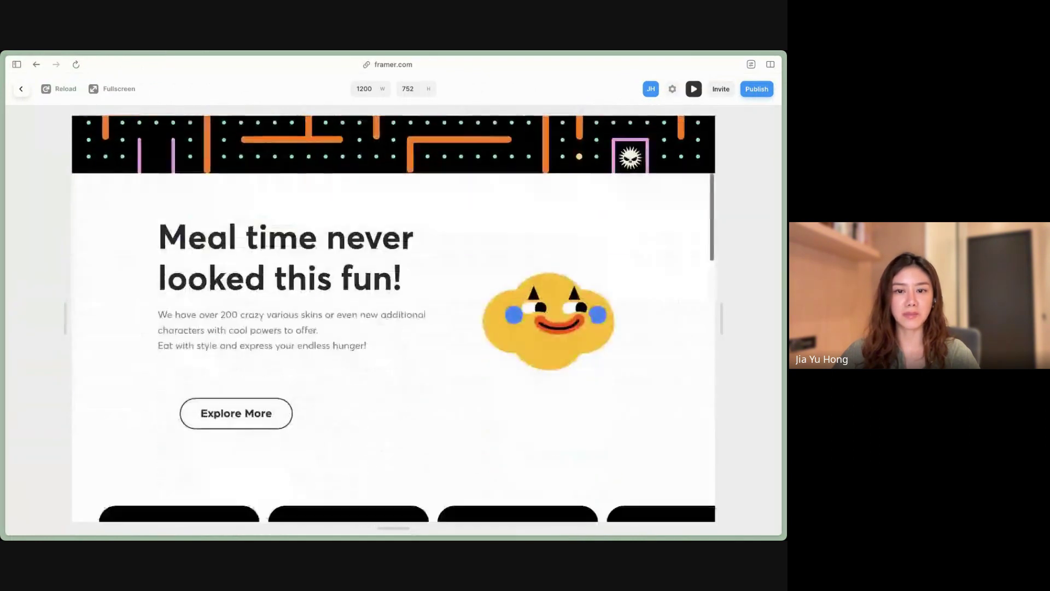
pyautogui.scroll(-5, 237, 308)
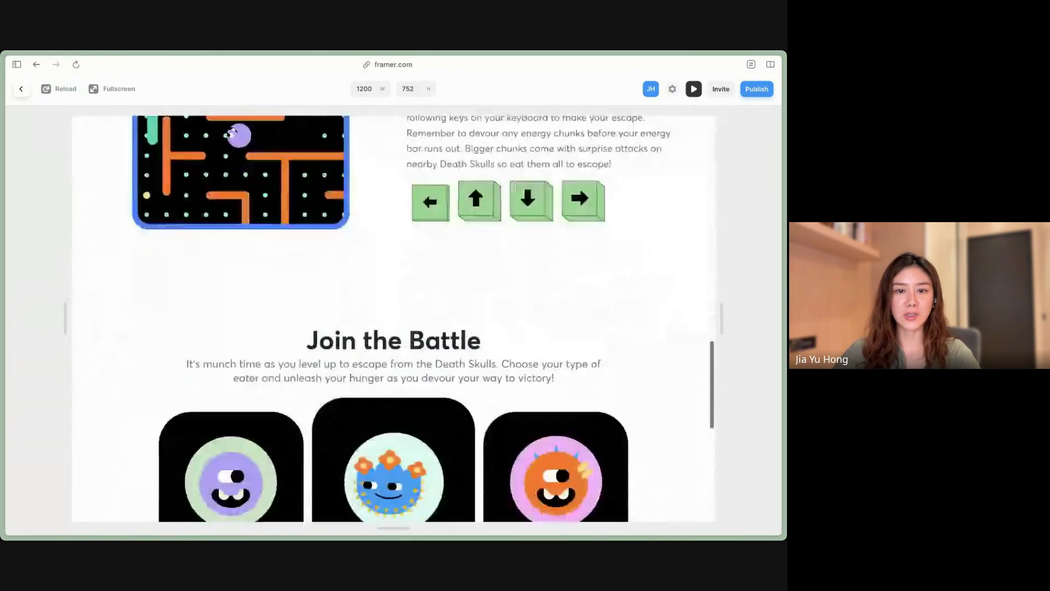
pyautogui.scroll(5, 240, 321)
pyautogui.scroll(6, 241, 320)
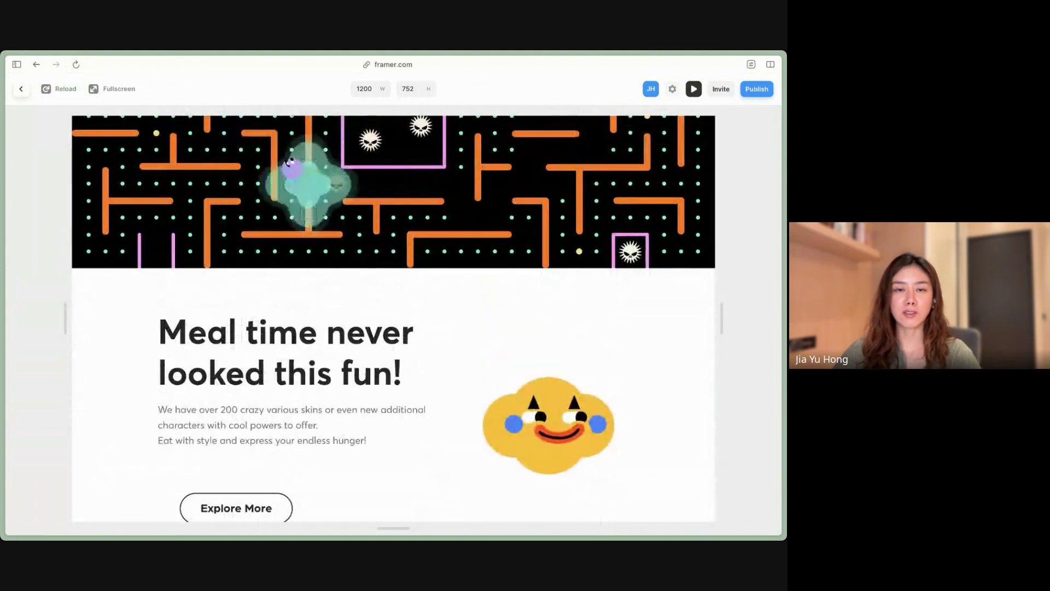
# Step: Leave the preview and hide the yellow cloud character's Dot Lottie component in Section 2
pyautogui.click(21, 89)
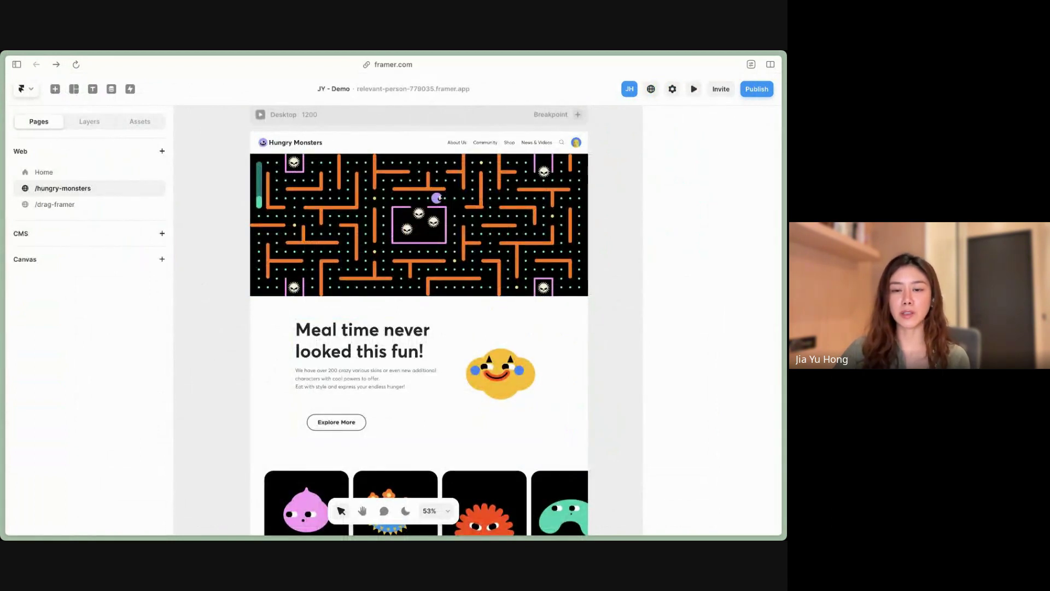
pyautogui.keyDown('super'); pyautogui.click(500, 374); pyautogui.keyUp('super')
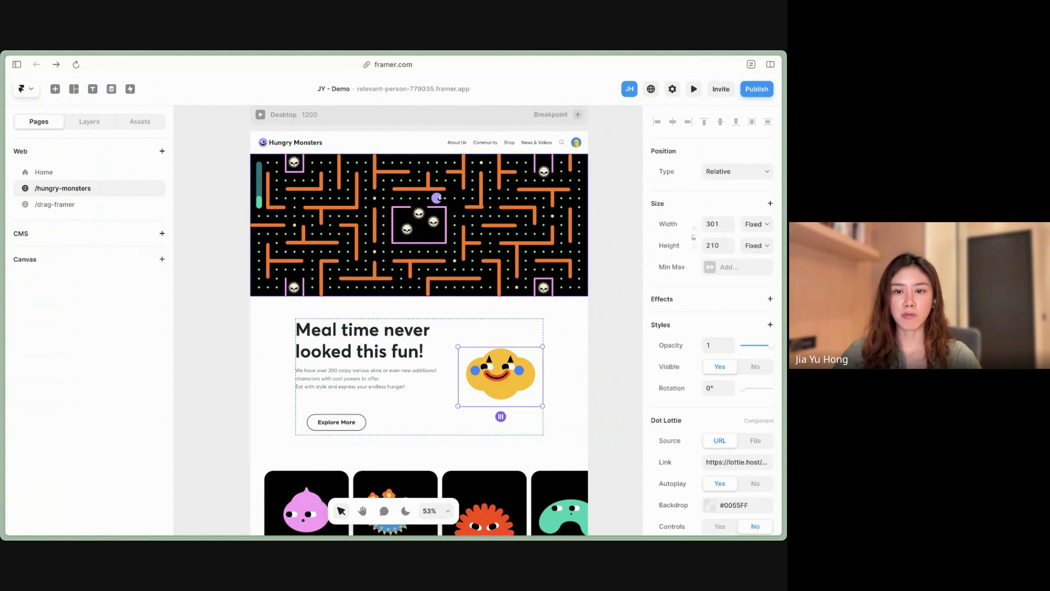
pyautogui.click(89, 121)
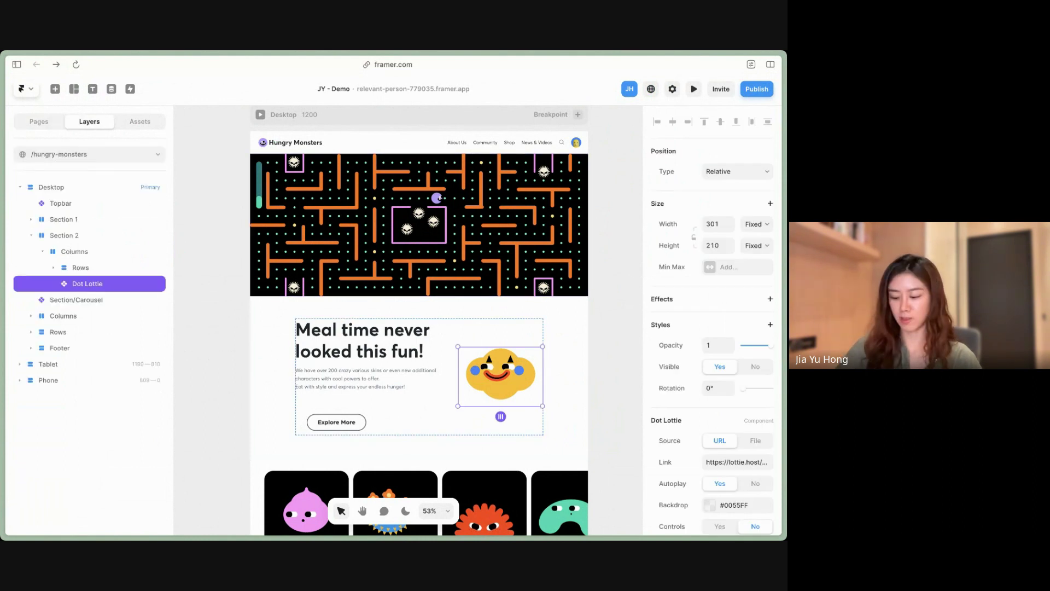
pyautogui.press('super+semicolon')
pyautogui.press('Escape')
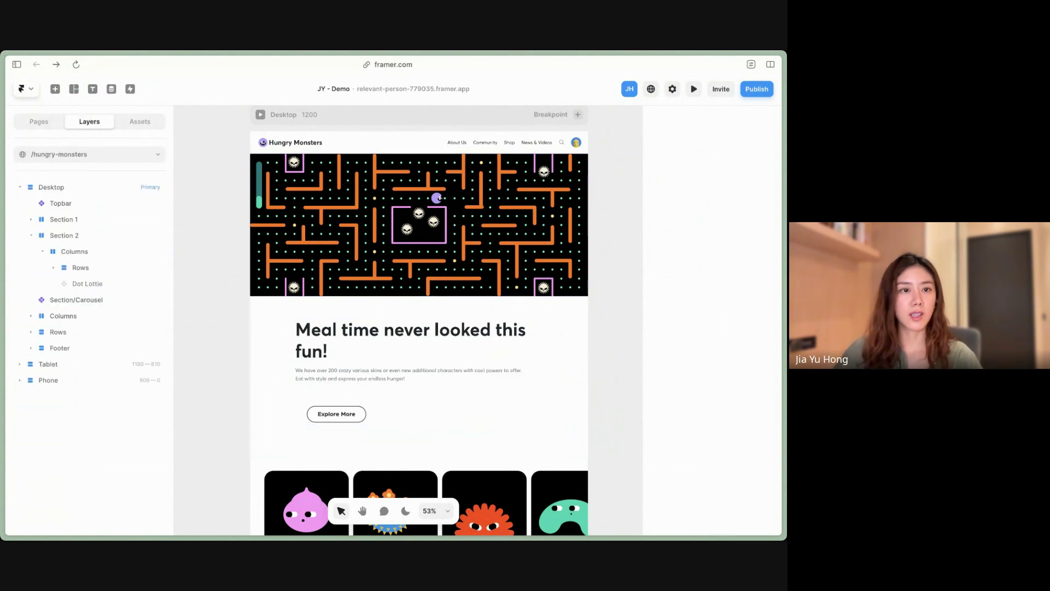
# Step: Find the Dot Lottie element by searching for "lottie" and insert it in Section 2's Columns after Rows, viewing its component settings
pyautogui.press('i')
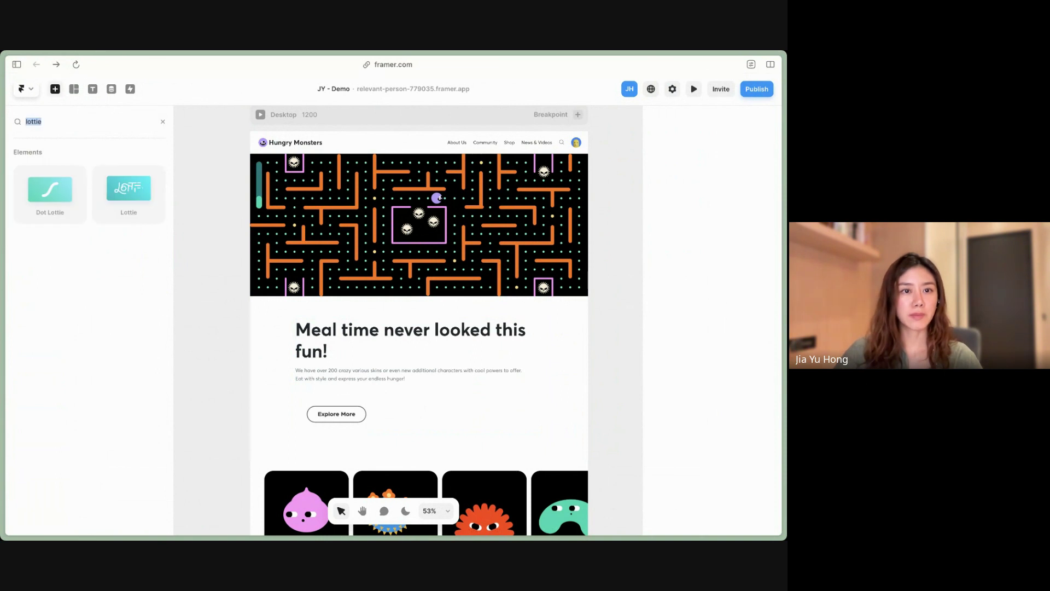
pyautogui.press('BackSpace')
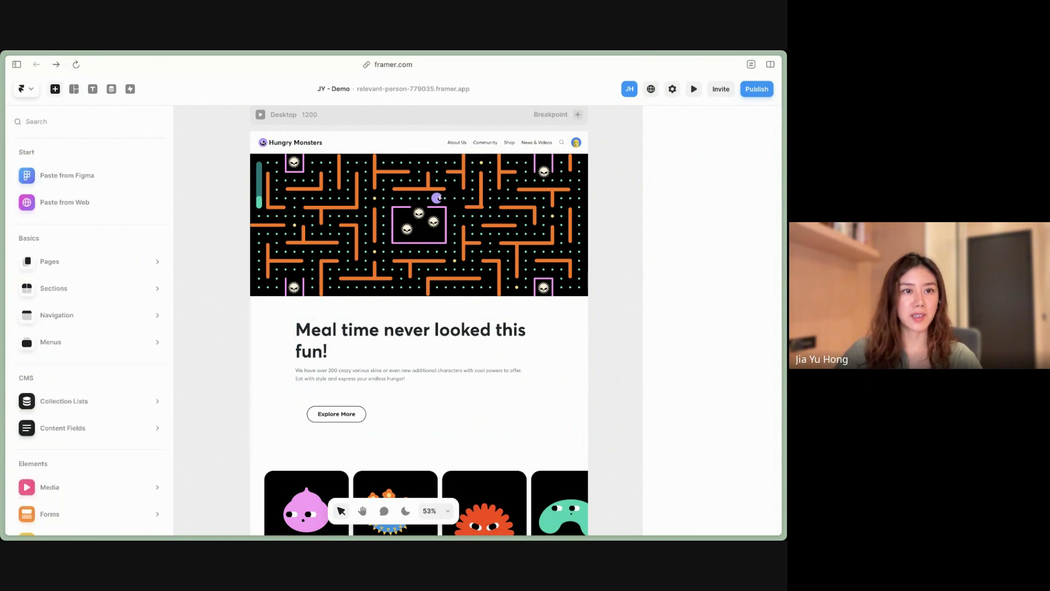
pyautogui.press('Escape')
pyautogui.write('i')
pyautogui.write('lottie')
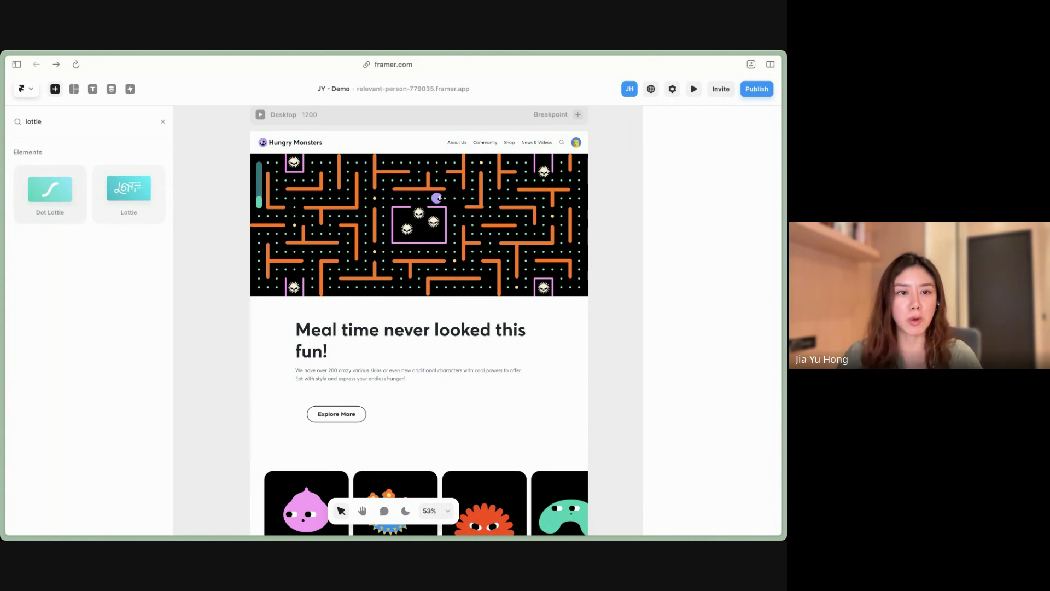
pyautogui.moveTo(50, 194); pyautogui.dragTo(522, 388)
pyautogui.moveTo(98, 315); pyautogui.dragTo(87, 348)
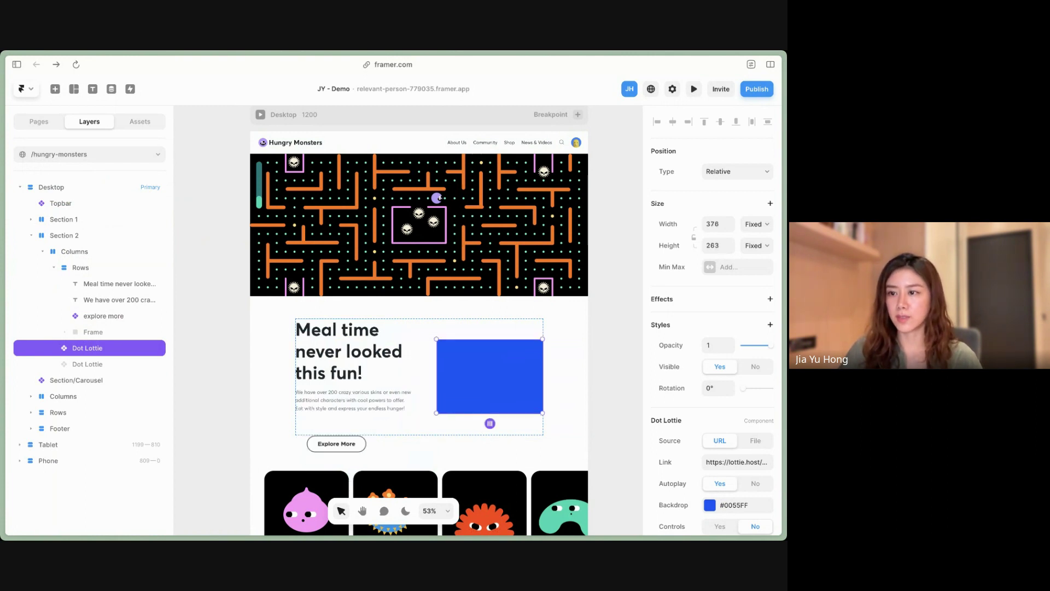
pyautogui.scroll(-1, 419, 321)
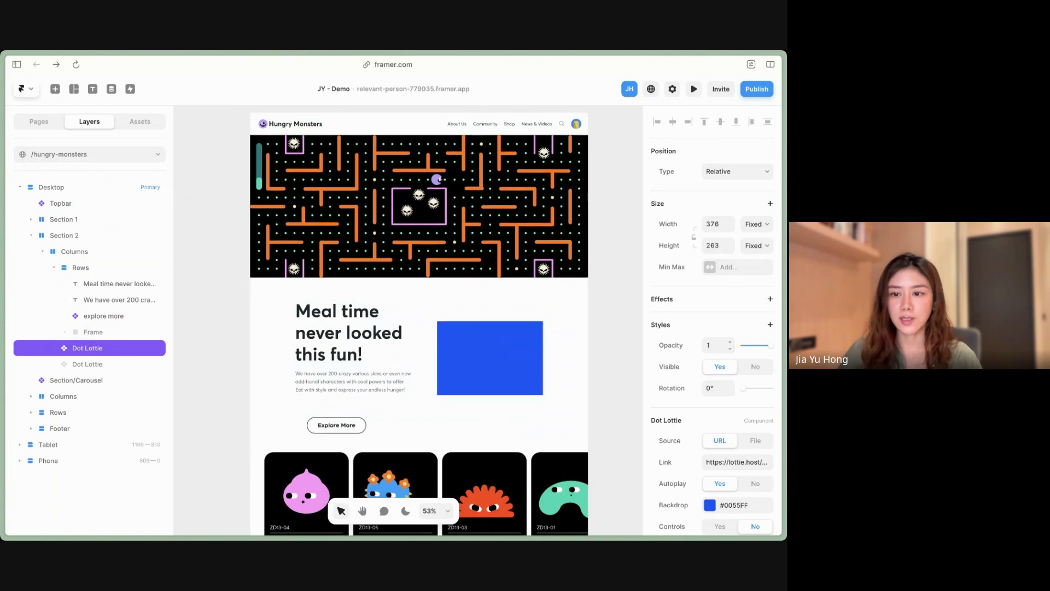
pyautogui.scroll(-6, 712, 321)
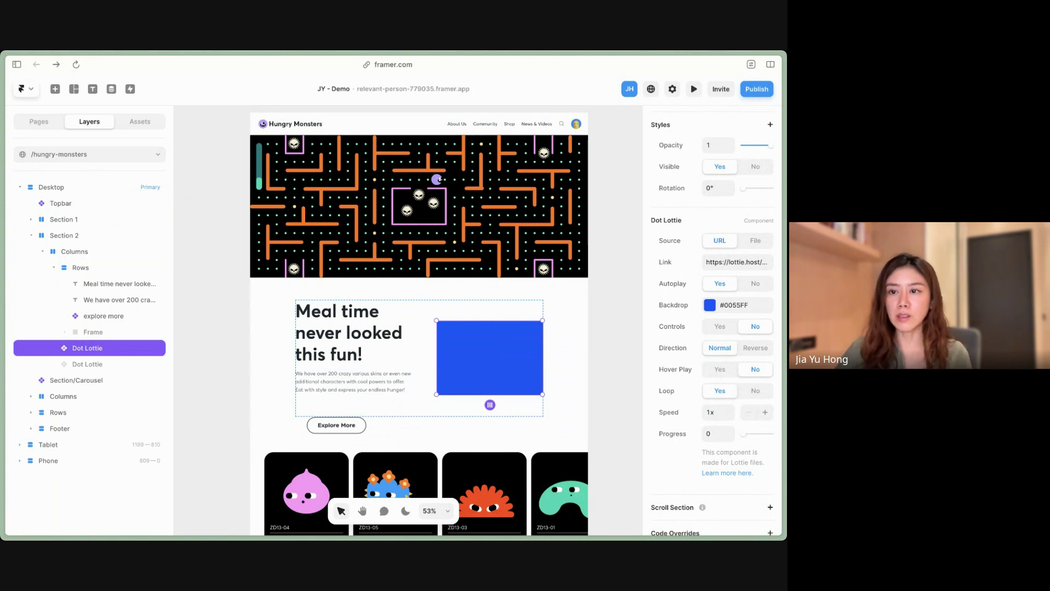
pyautogui.click(755, 240)
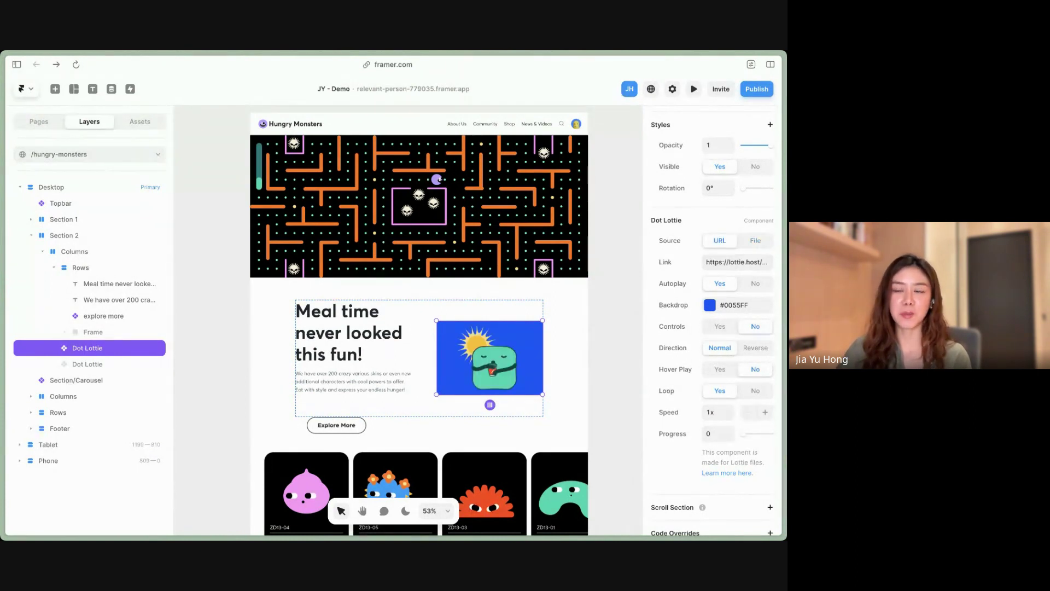
# Step: Switch to the LottieFiles Workspace, refresh the private personal folder and open the Gradient 1 animation
pyautogui.press('super+s')
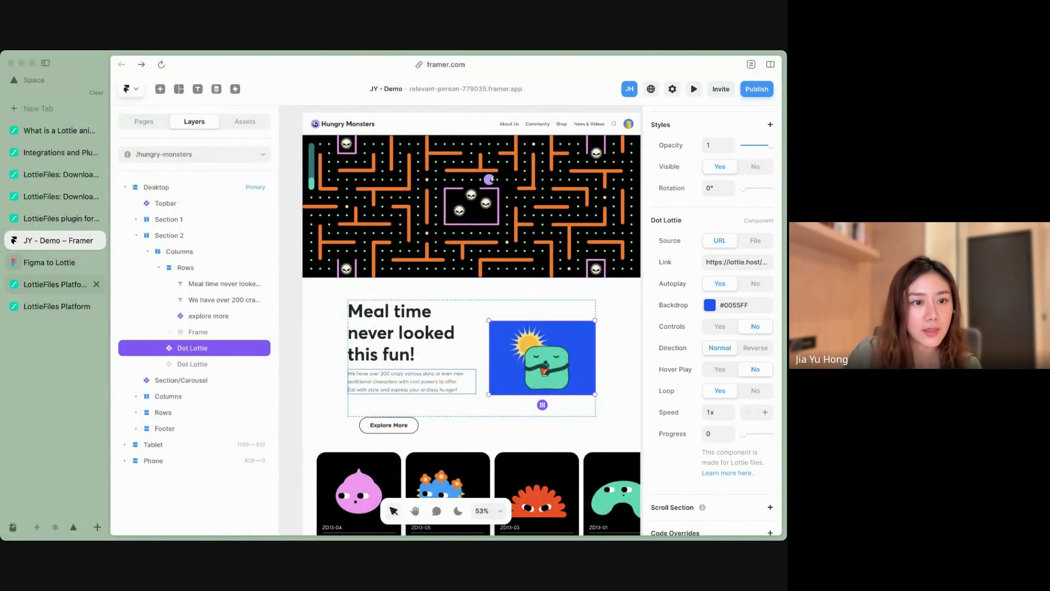
pyautogui.click(55, 284)
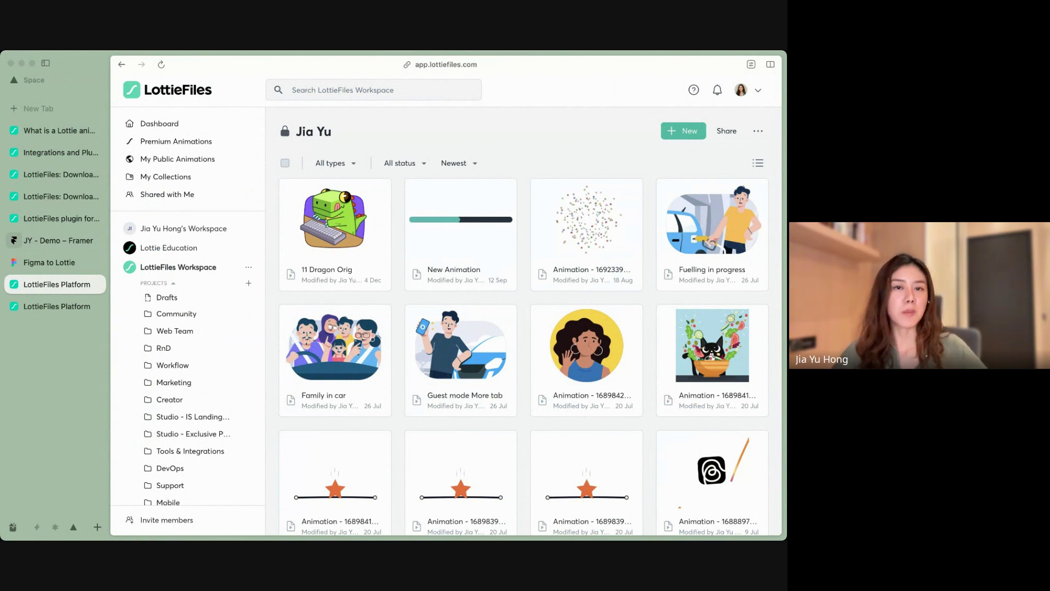
pyautogui.click(161, 64)
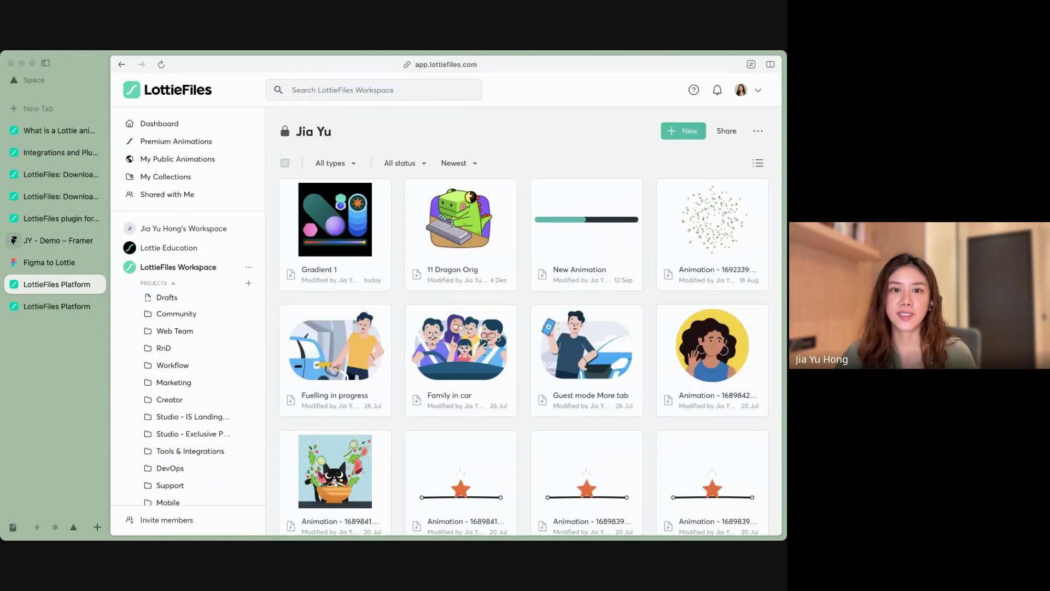
pyautogui.moveTo(335, 230)
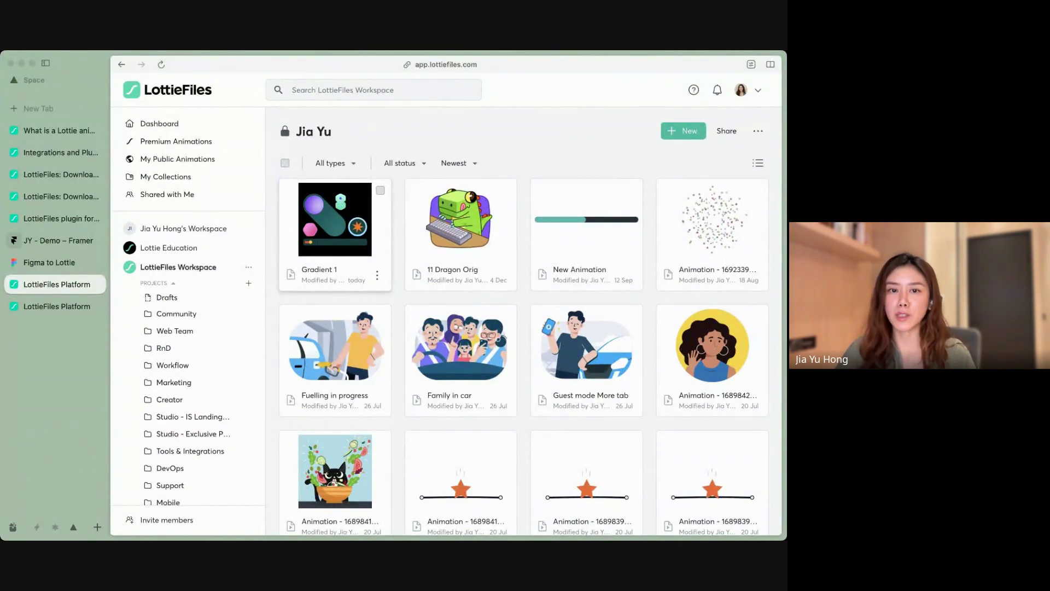
pyautogui.click(334, 219)
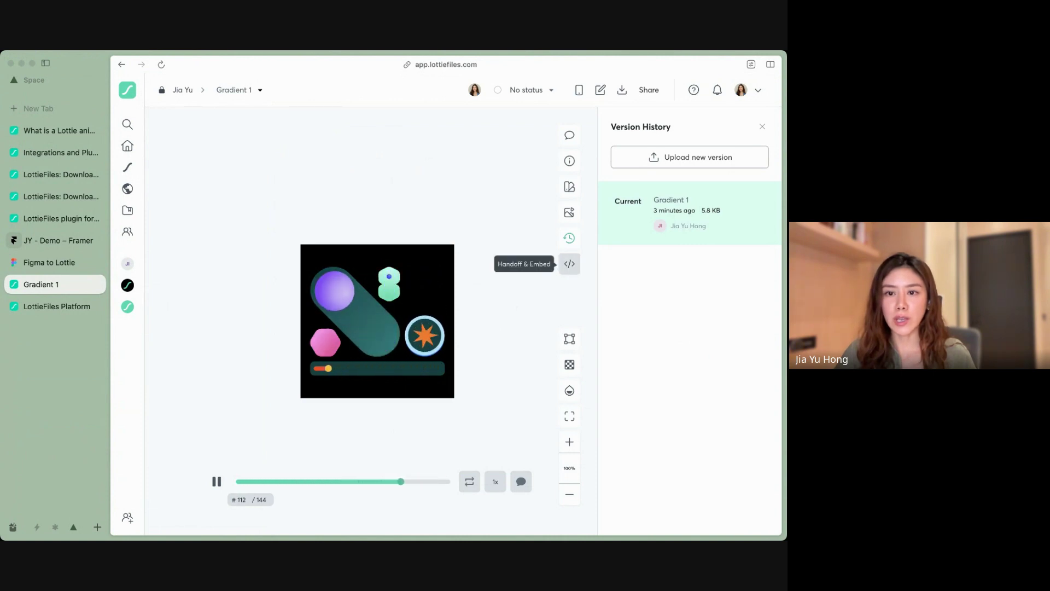
# Step: Enable the asset link for Gradient 1 and copy it in the Optimized dotLottie format
pyautogui.click(570, 264)
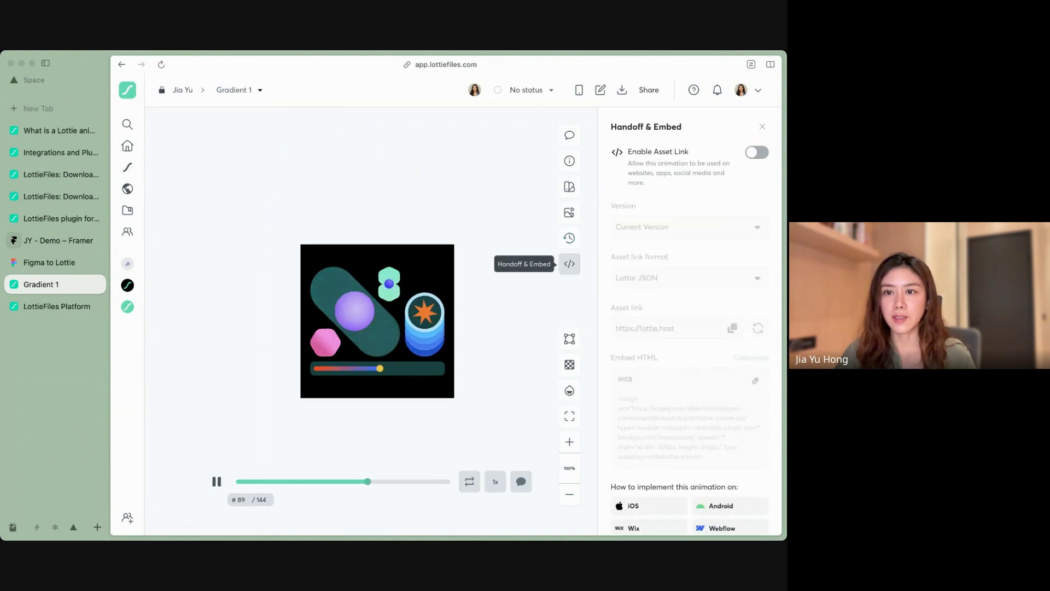
pyautogui.click(757, 152)
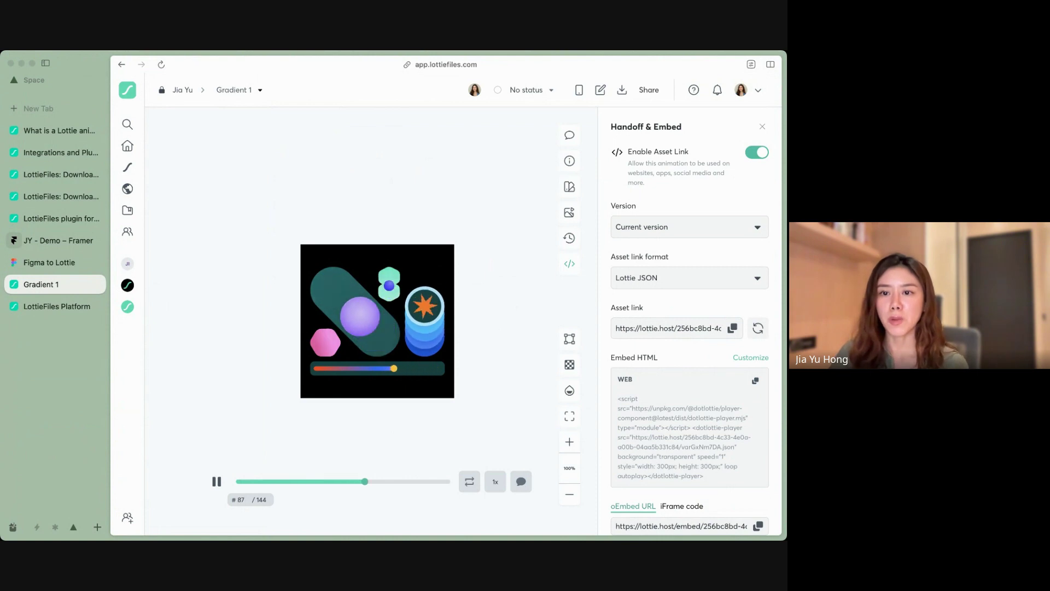
pyautogui.scroll(-1, 689, 328)
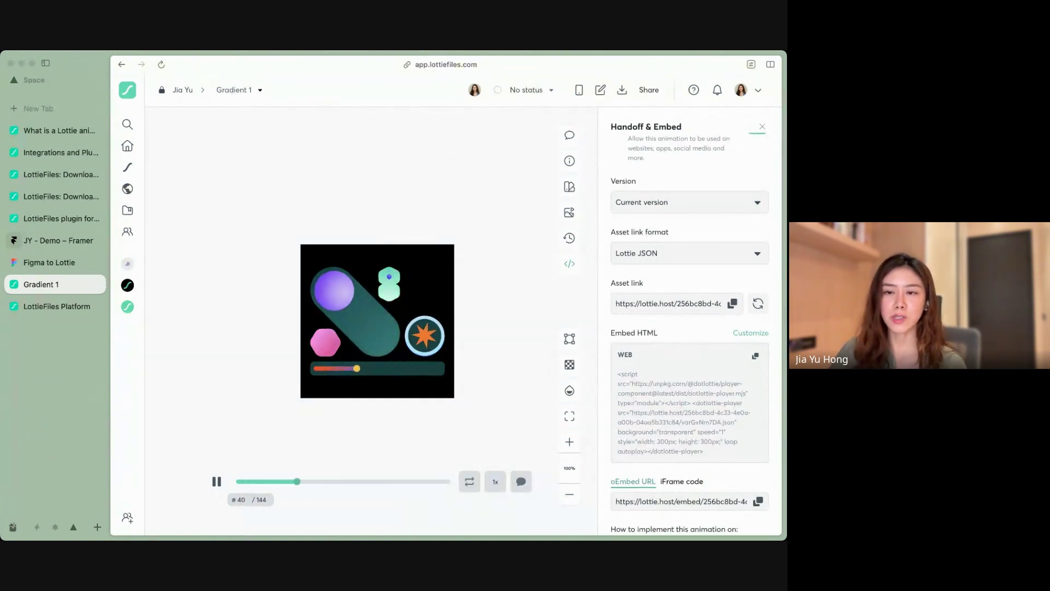
pyautogui.click(689, 252)
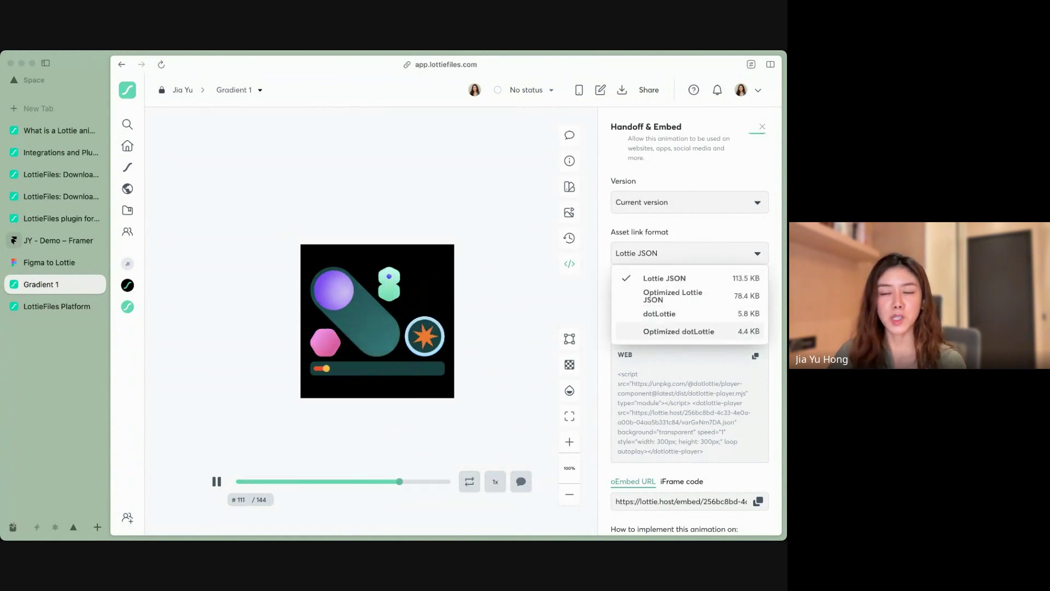
pyautogui.click(679, 331)
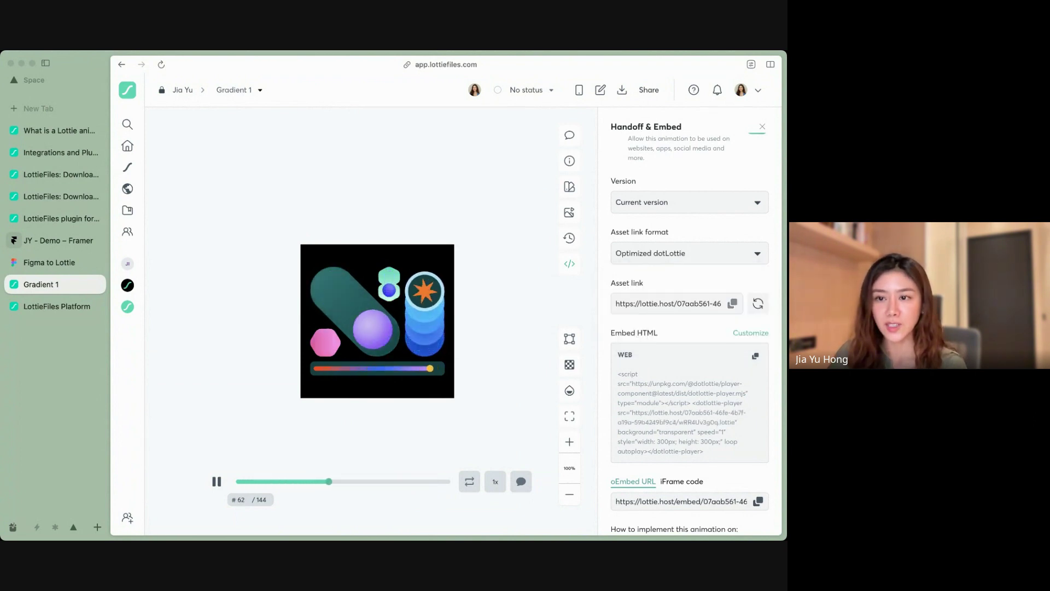
pyautogui.click(732, 303)
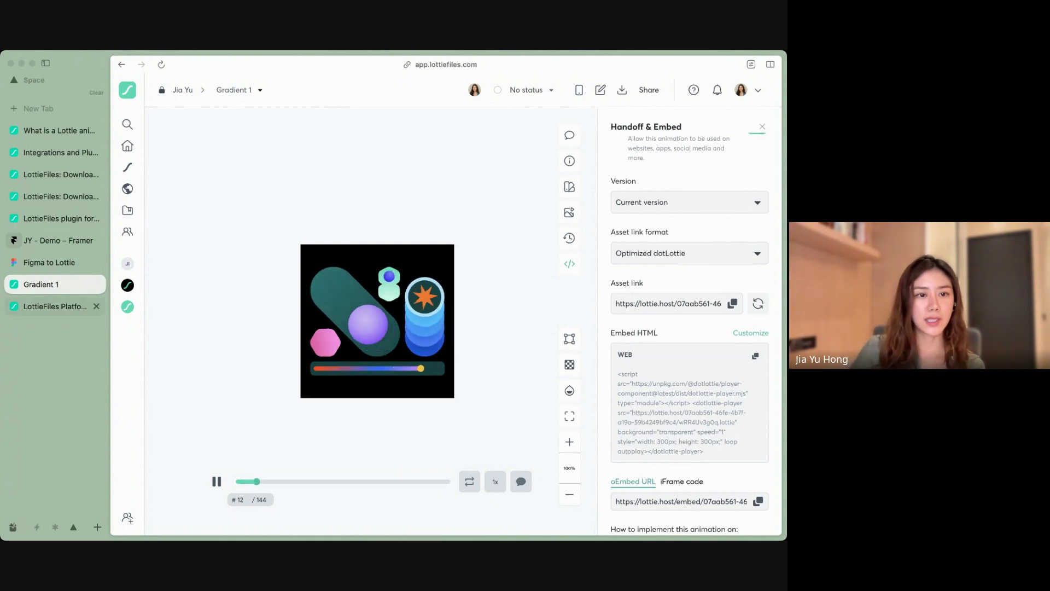
# Step: Switch to the Framer project and replace the new Dot Lottie component's link with the copied asset link
pyautogui.click(58, 241)
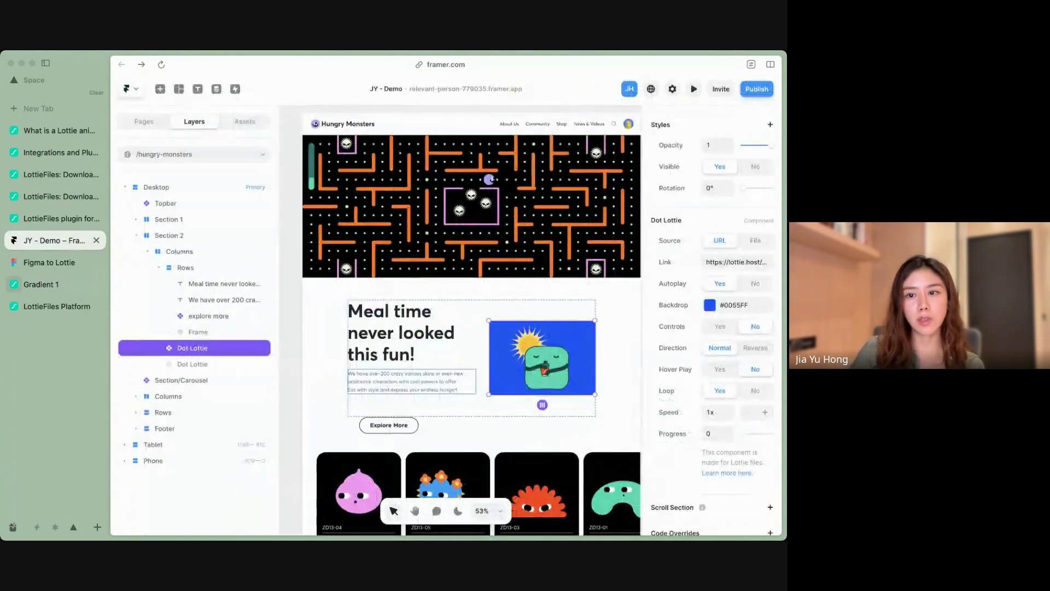
pyautogui.click(737, 262)
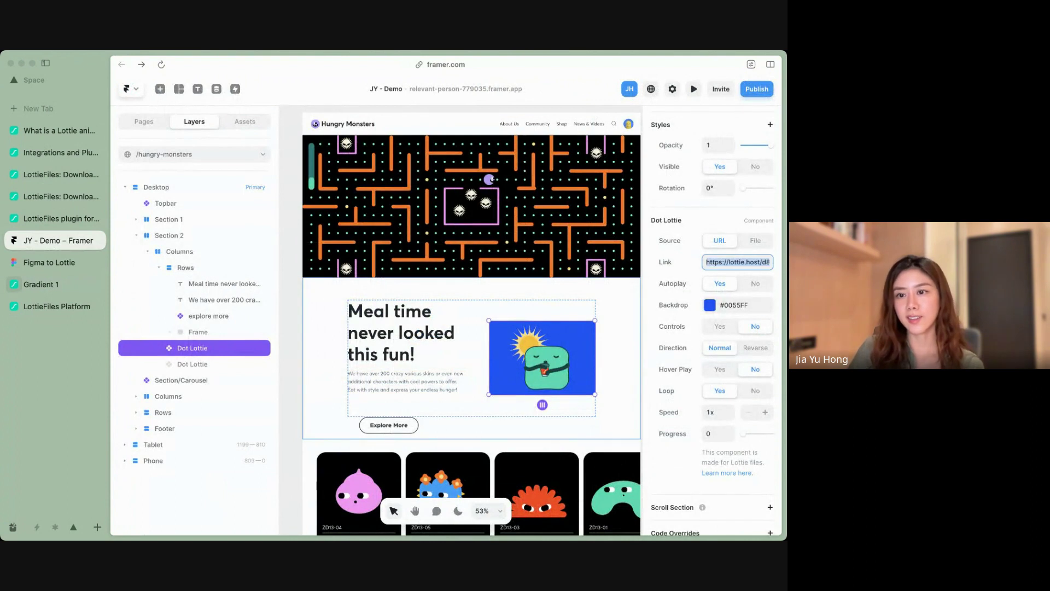
pyautogui.press('super+v')
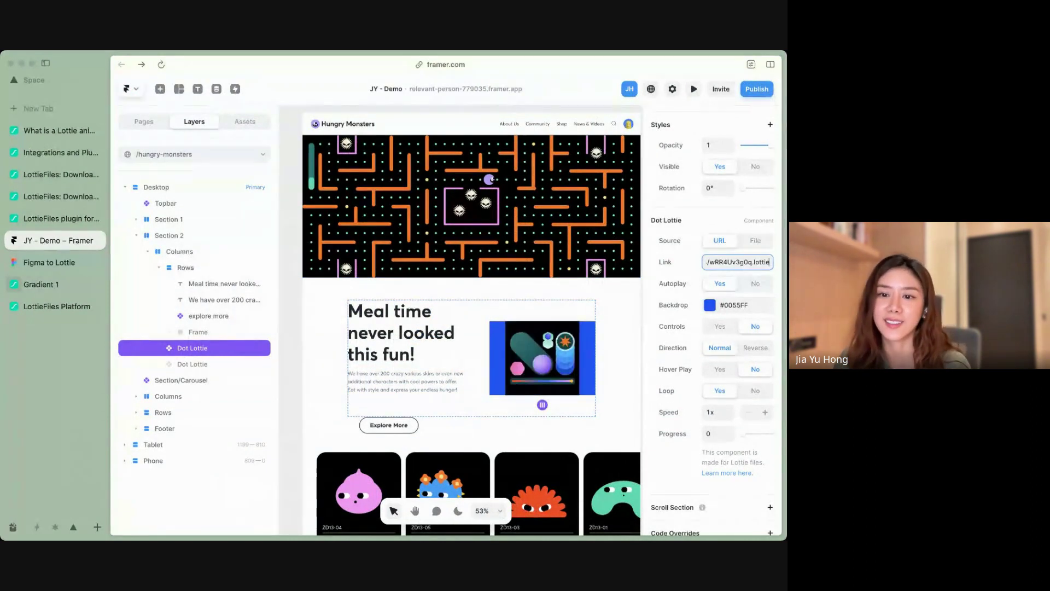
# Step: Set the opacity of the Dot Lottie component's backdrop color to 0%
pyautogui.click(709, 305)
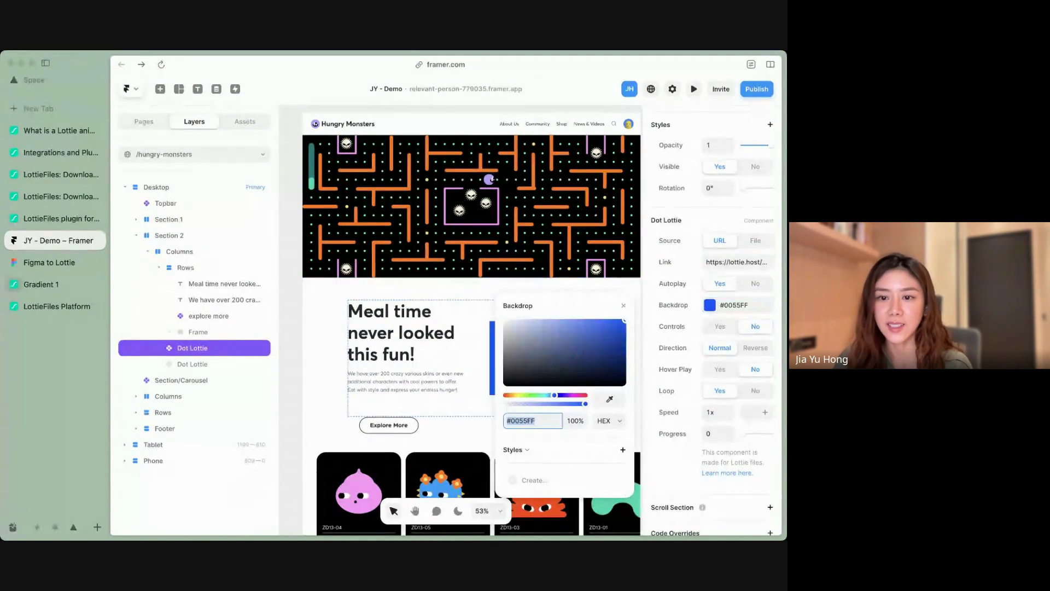
pyautogui.click(575, 421)
pyautogui.write('0')
pyautogui.press('Return')
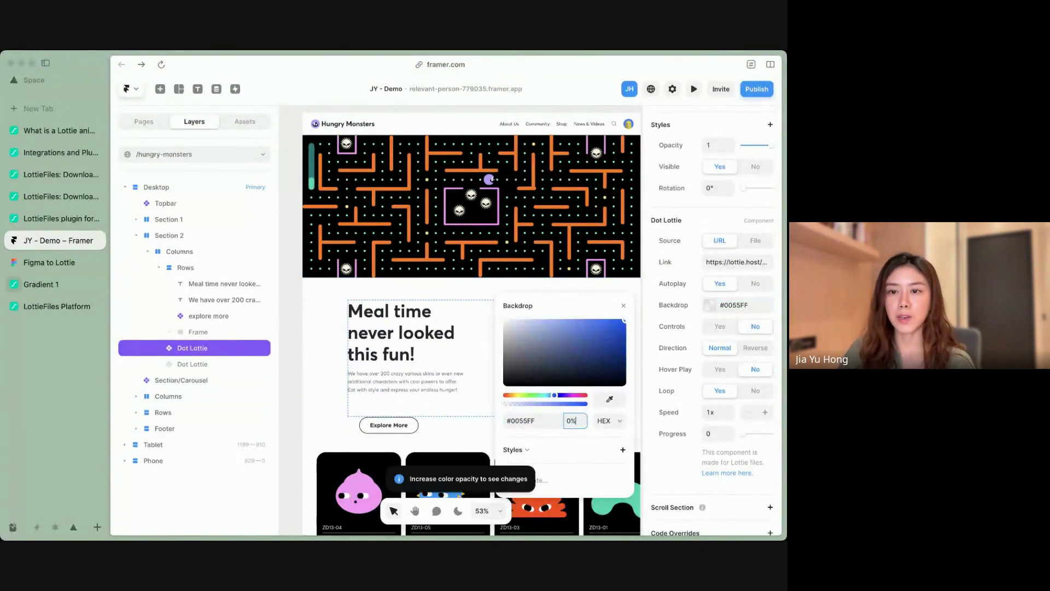
# Step: Preview the Hungry Monsters page with the browser sidebar hidden and check the animation in the Meal time section
pyautogui.press('Escape')
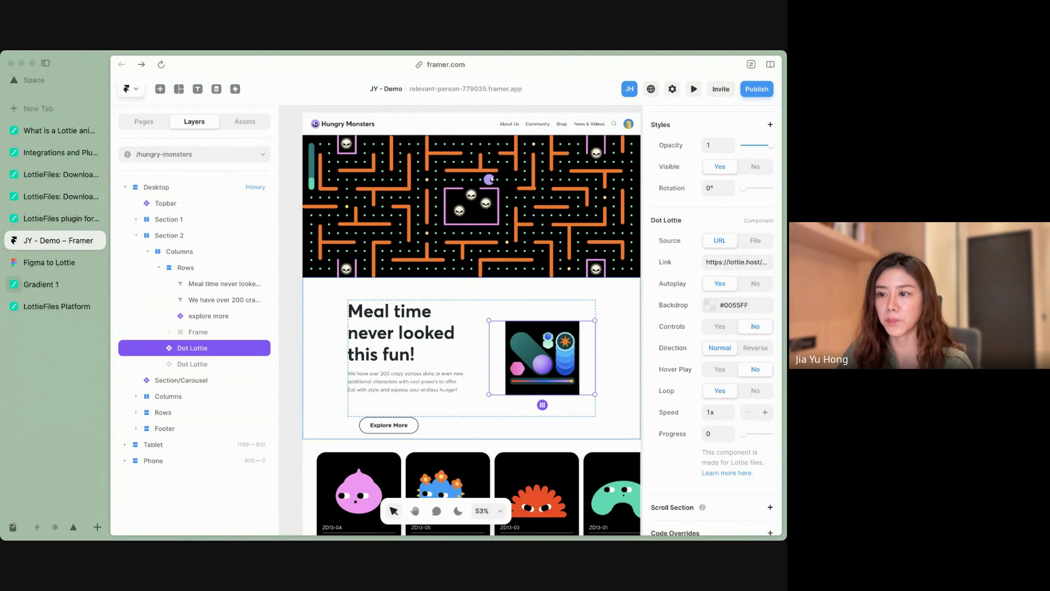
pyautogui.scroll(-1, 471, 321)
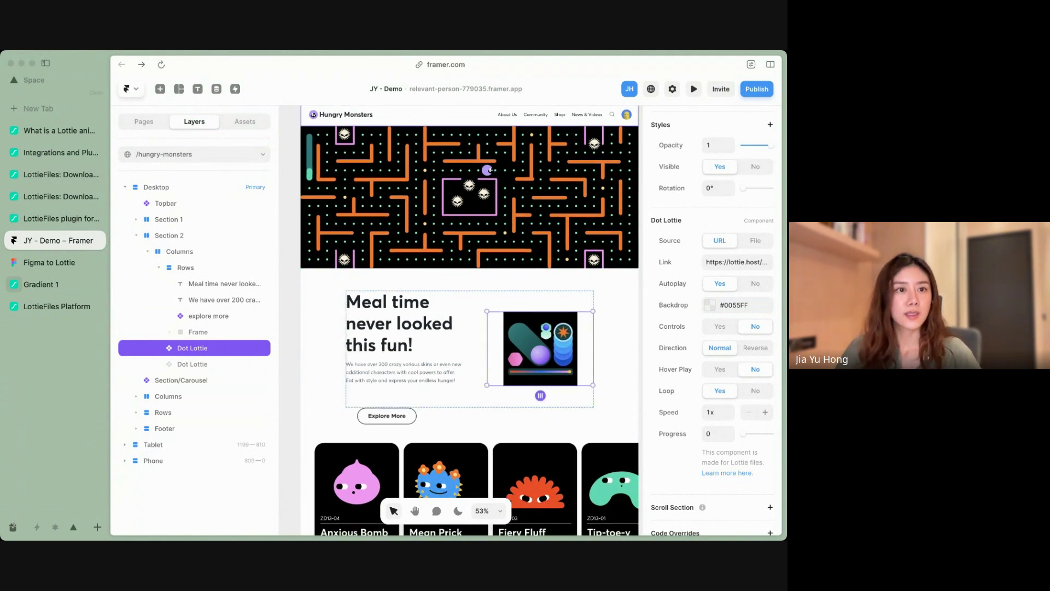
pyautogui.click(45, 63)
pyautogui.scroll(-1, 595, 331)
pyautogui.scroll(2, 595, 330)
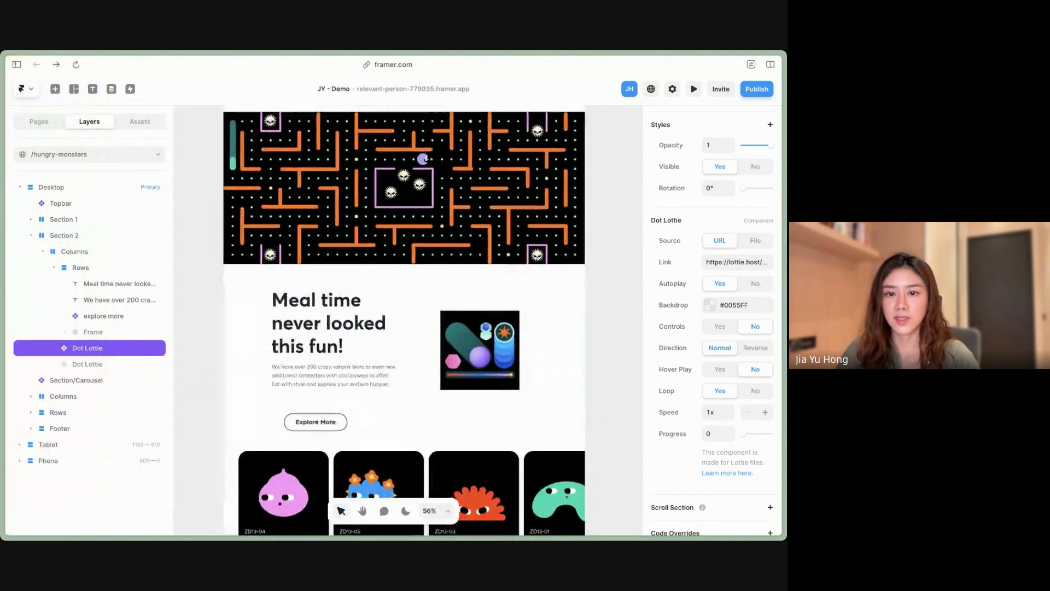
pyautogui.scroll(2, 405, 320)
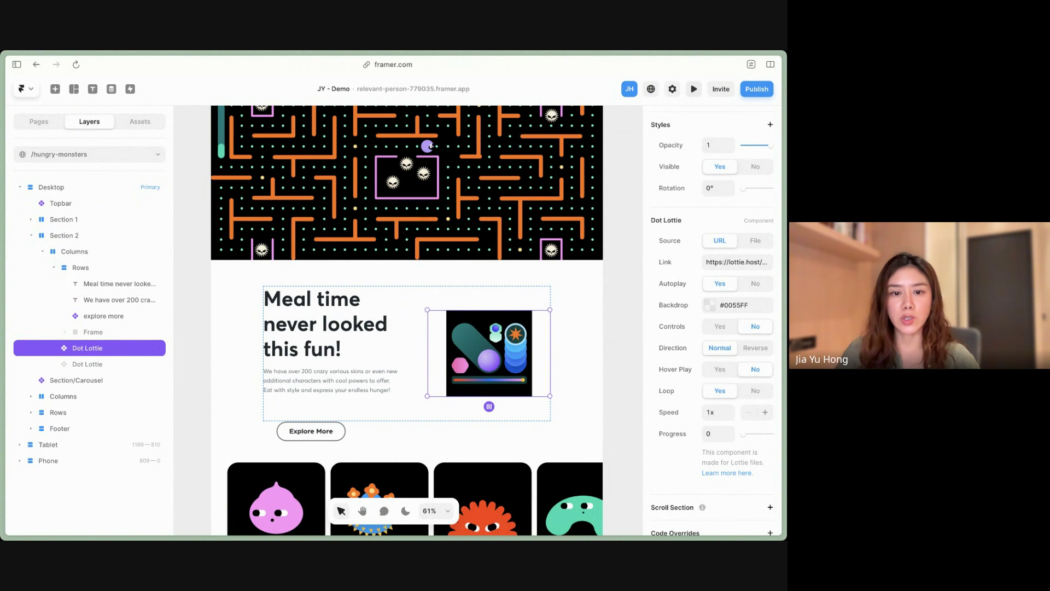
pyautogui.press('super+p')
pyautogui.scroll(-5, 393, 319)
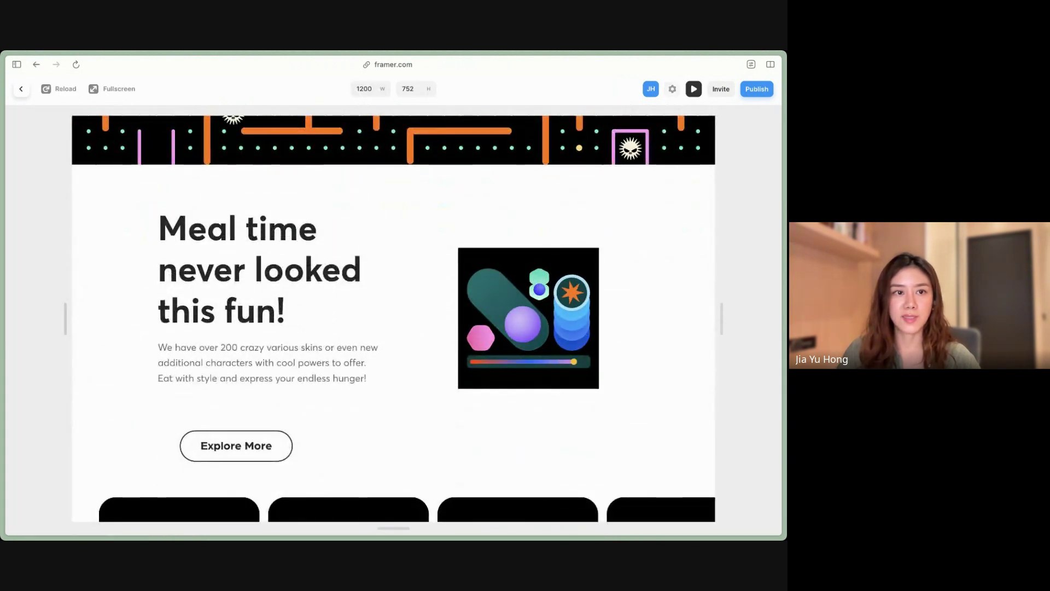
pyautogui.press('Escape')
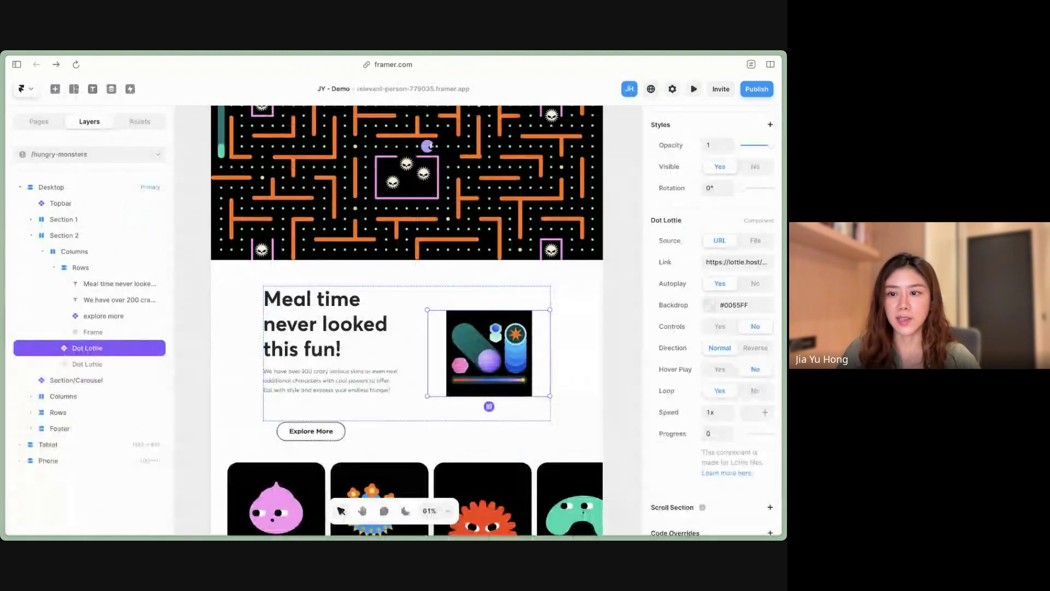
# Step: Turn off autoplay and enable hover play for the Dot Lottie component, and test the behaviour in the page preview
pyautogui.click(755, 284)
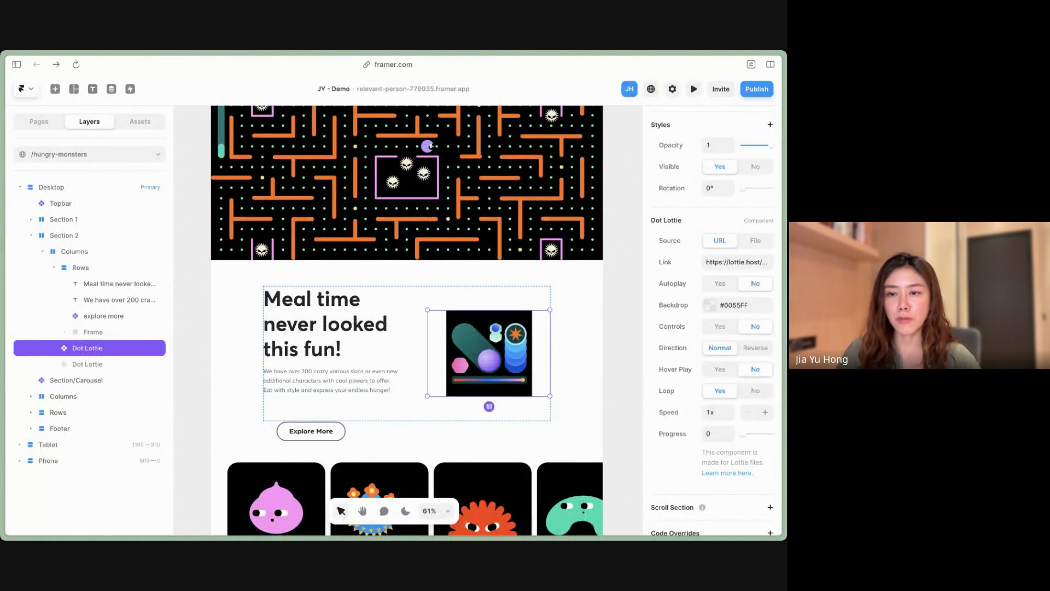
pyautogui.click(719, 369)
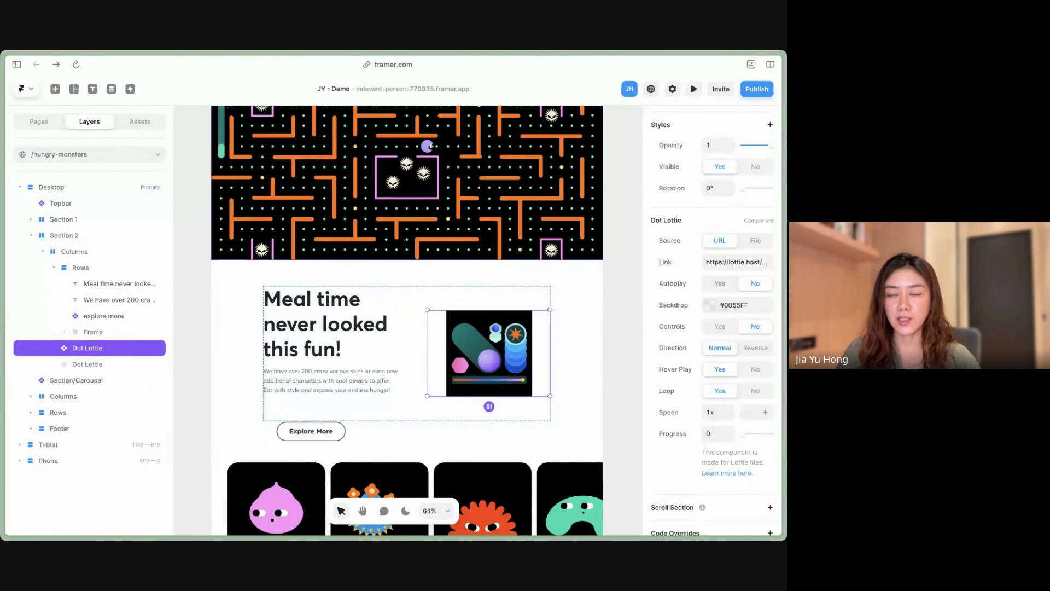
pyautogui.press('super+p')
pyautogui.scroll(-5, 393, 319)
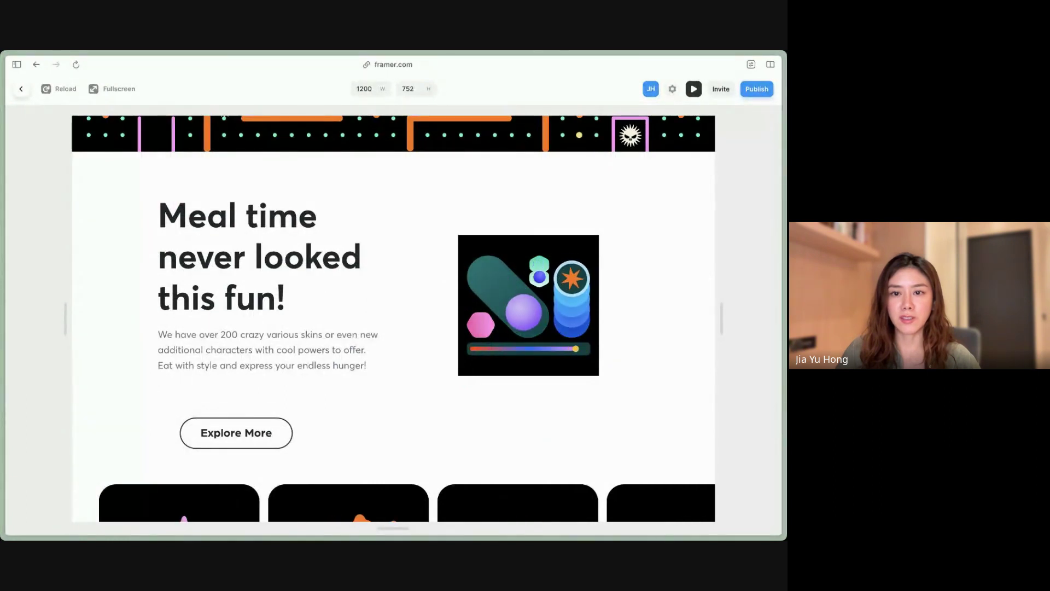
pyautogui.press('Escape')
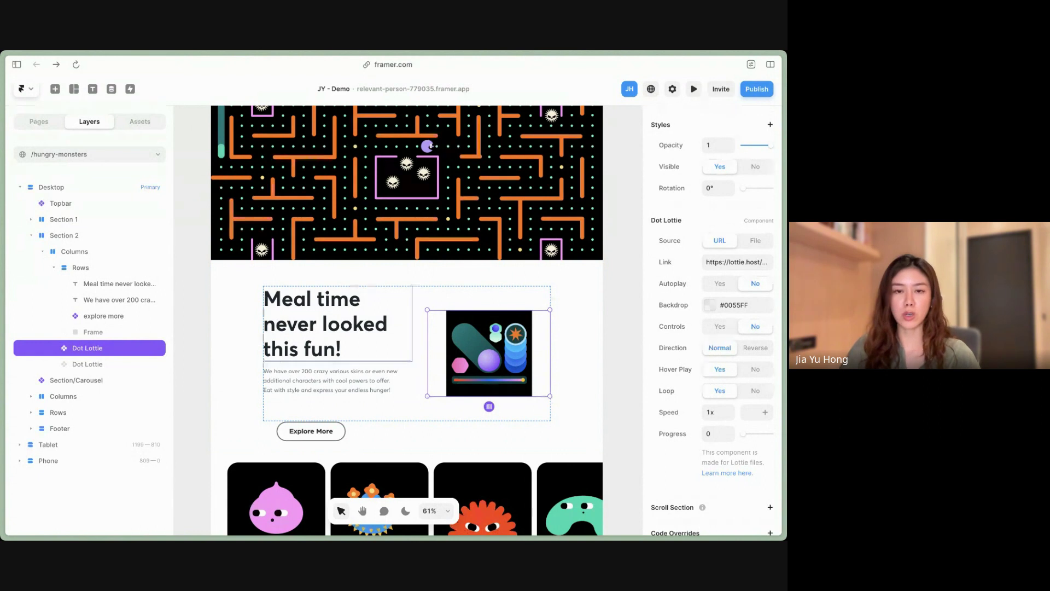
# Step: Switch to the Gradient 1 animation in LottieFiles and open its version history
pyautogui.press('super+s')
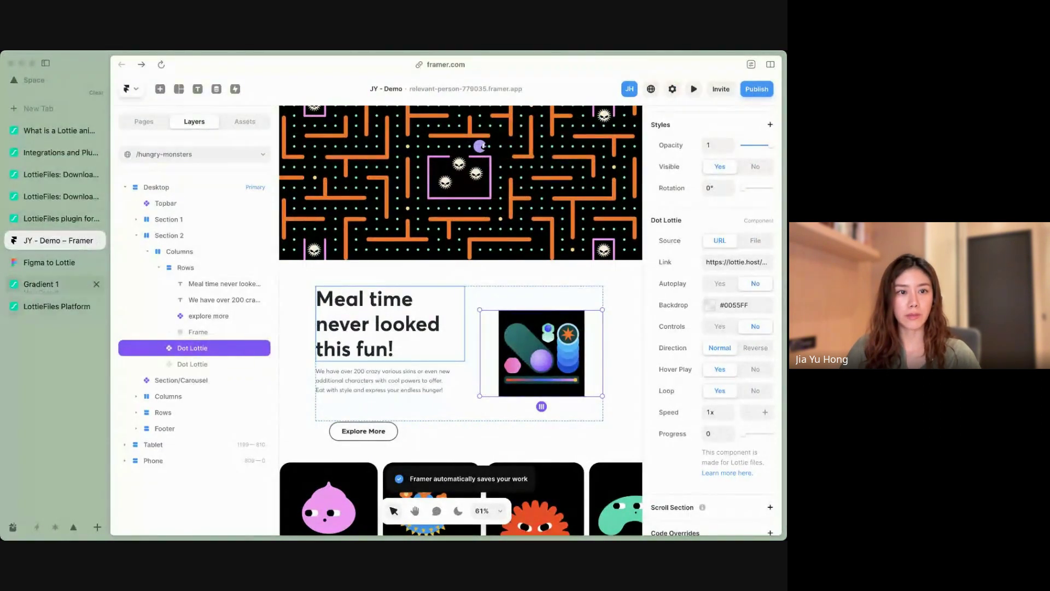
pyautogui.click(49, 283)
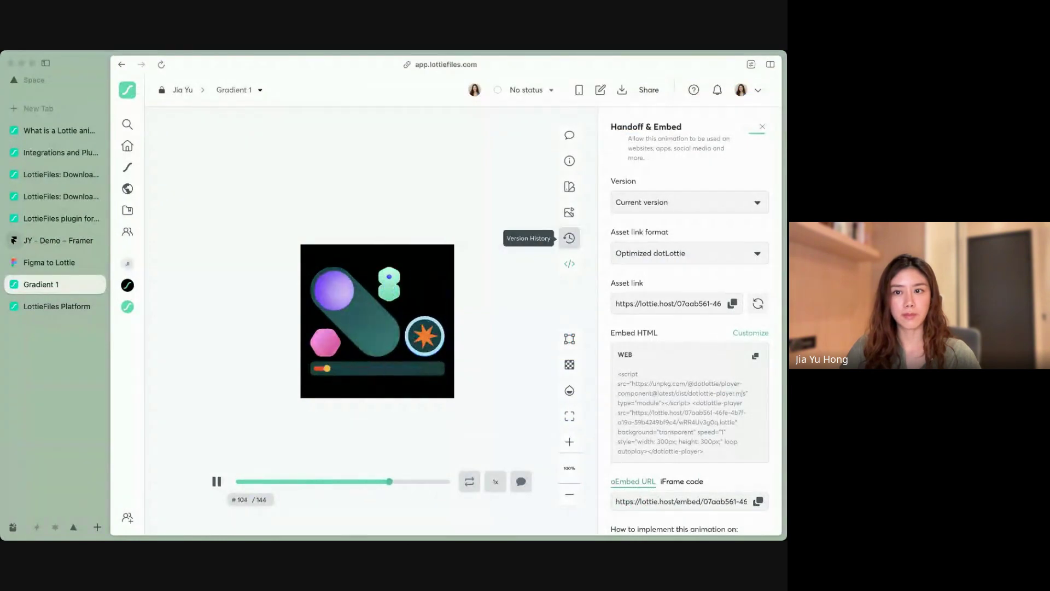
pyautogui.click(569, 238)
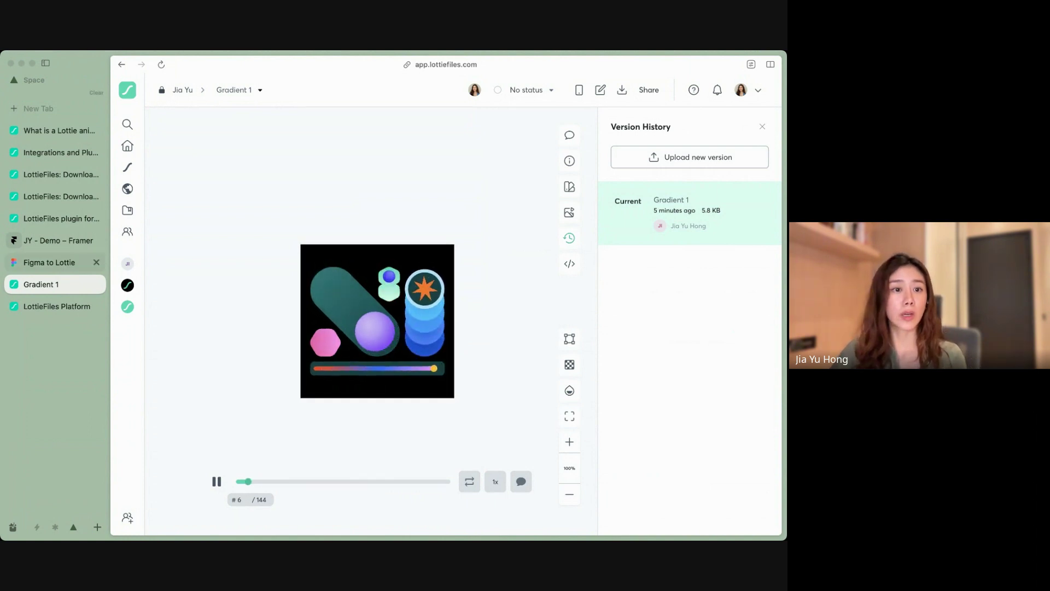
# Step: Switch back to the Framer project and preview the page to examine the Explore More button's hover animation
pyautogui.click(58, 240)
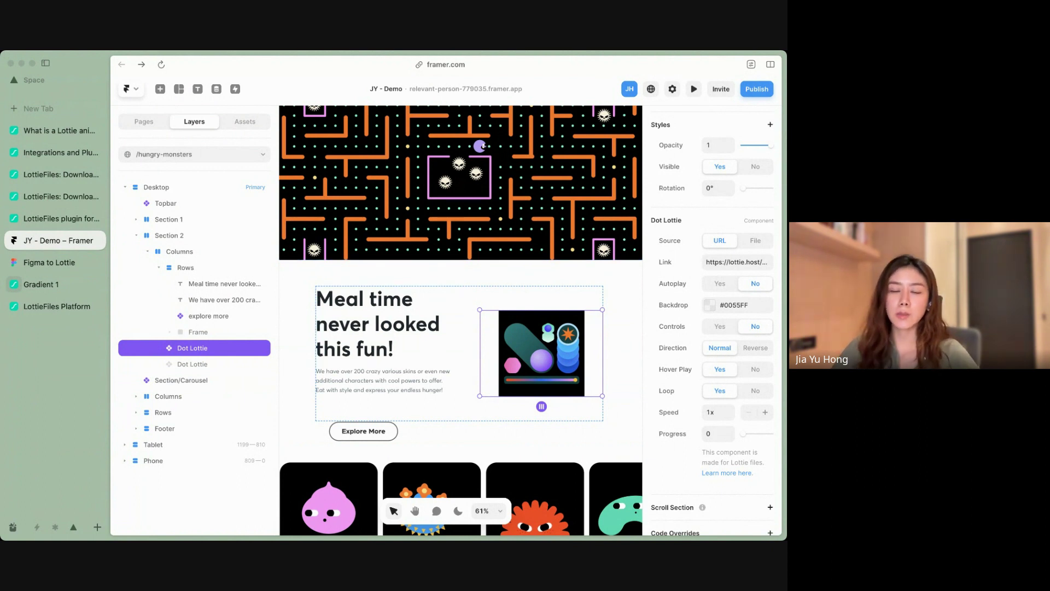
pyautogui.scroll(-1, 461, 320)
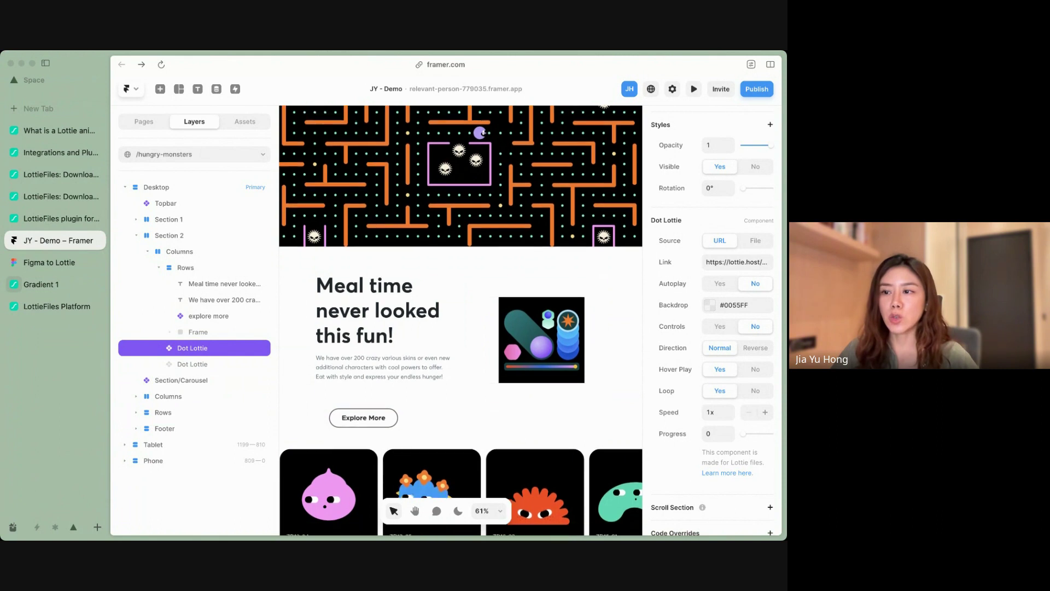
pyautogui.press('super+p')
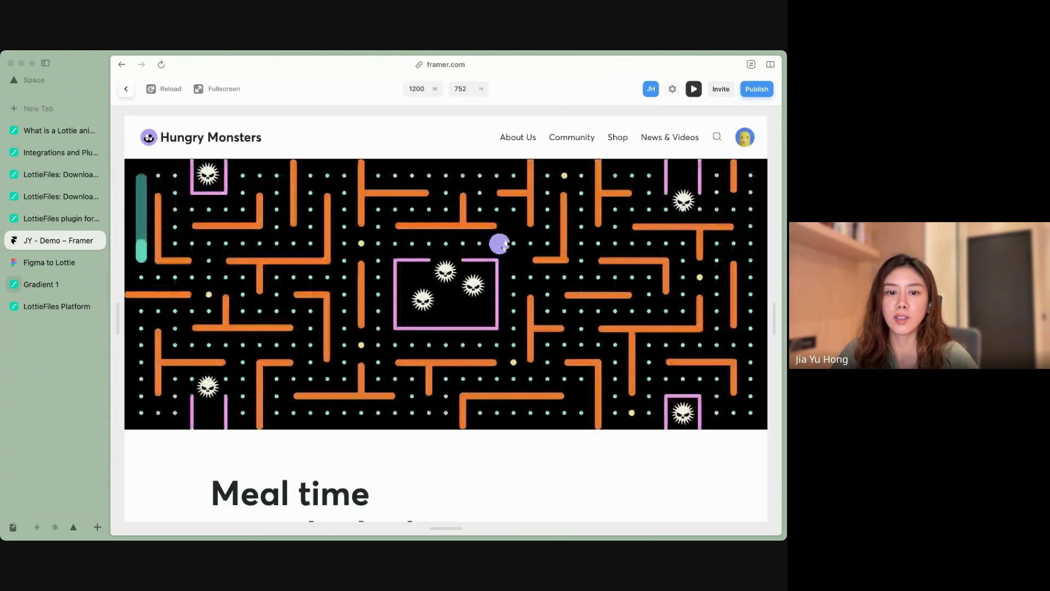
pyautogui.scroll(-6, 446, 317)
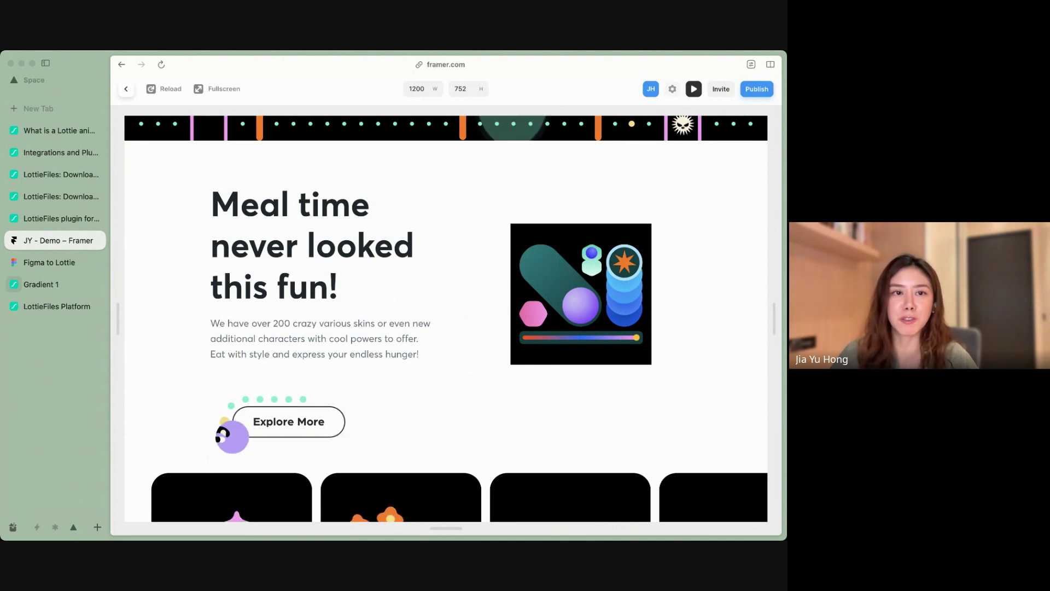
pyautogui.press('Escape')
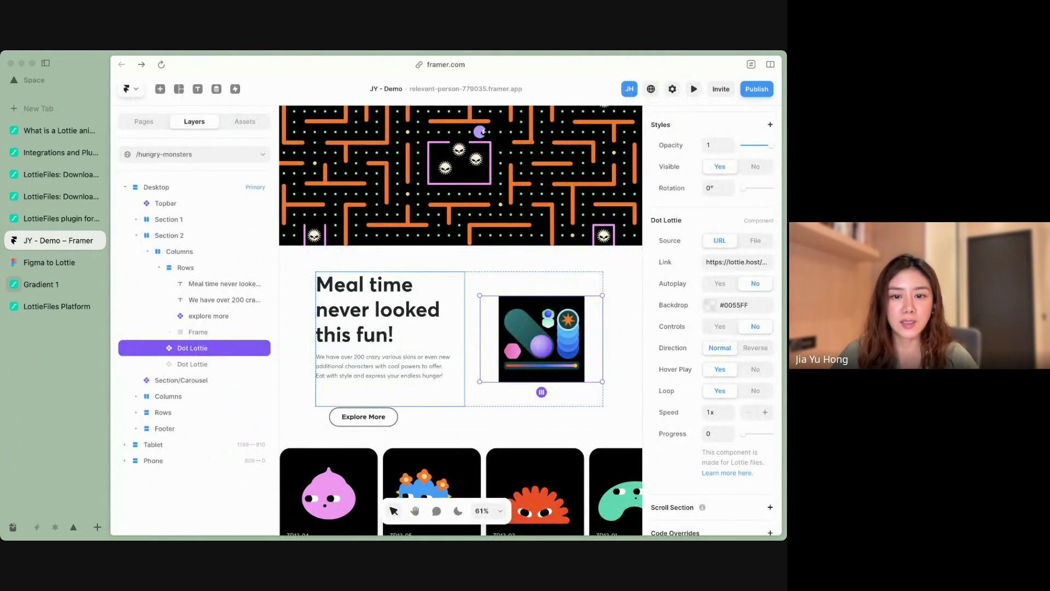
# Step: Hide the existing explore more component under the Meal time text
pyautogui.click(384, 354)
pyautogui.click(385, 417)
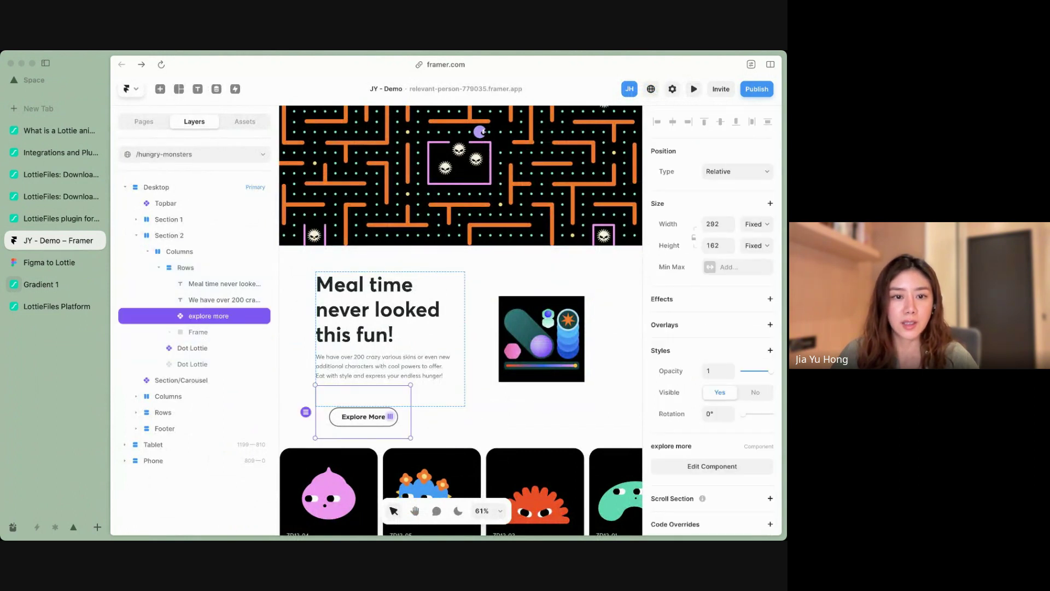
pyautogui.click(756, 392)
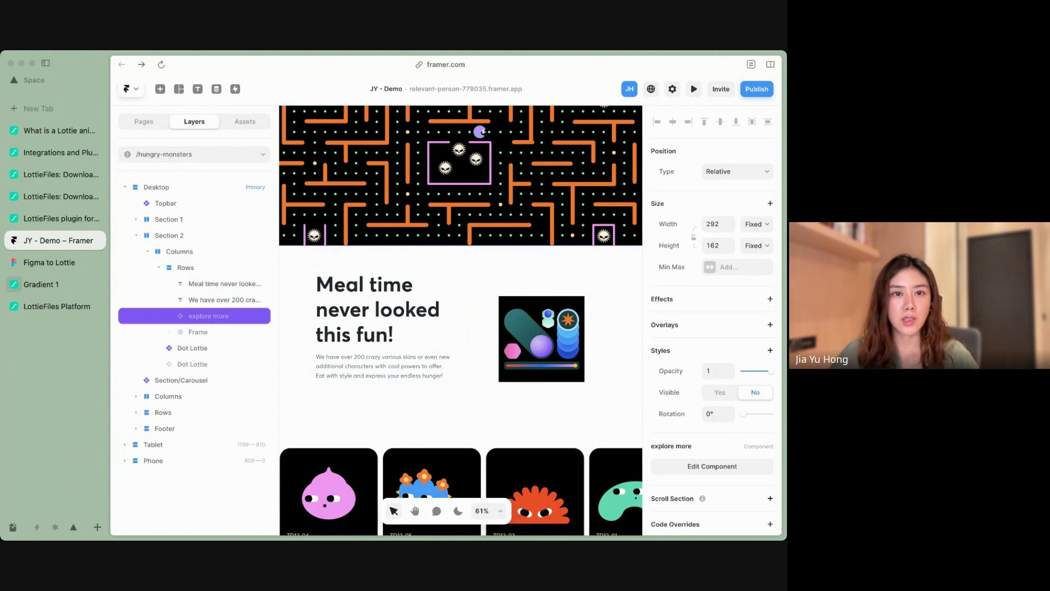
# Step: Create a new project component named button
pyautogui.hotkey('alt', '3')
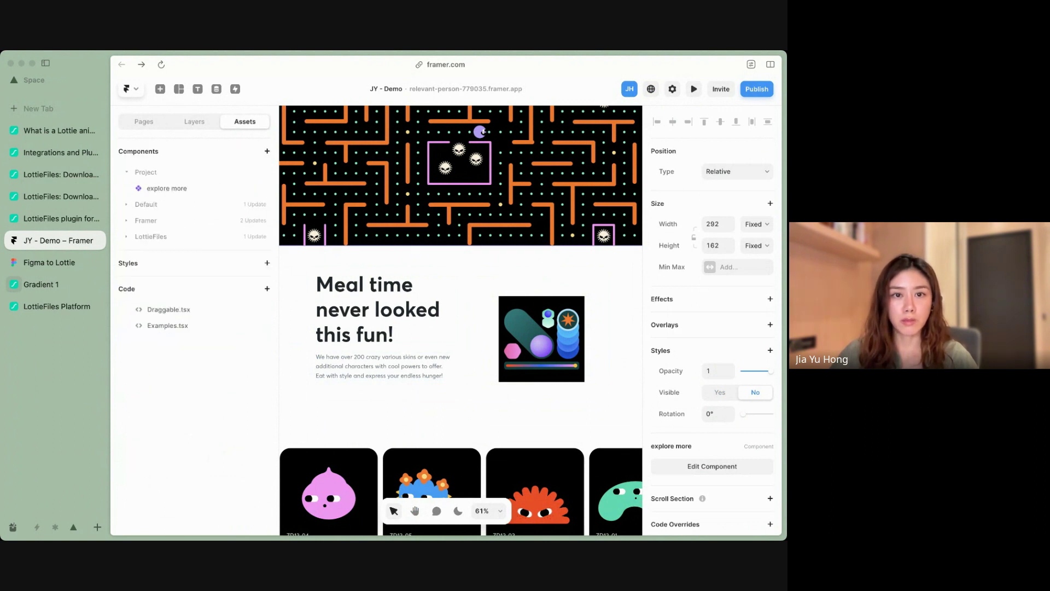
pyautogui.click(267, 151)
pyautogui.write('button')
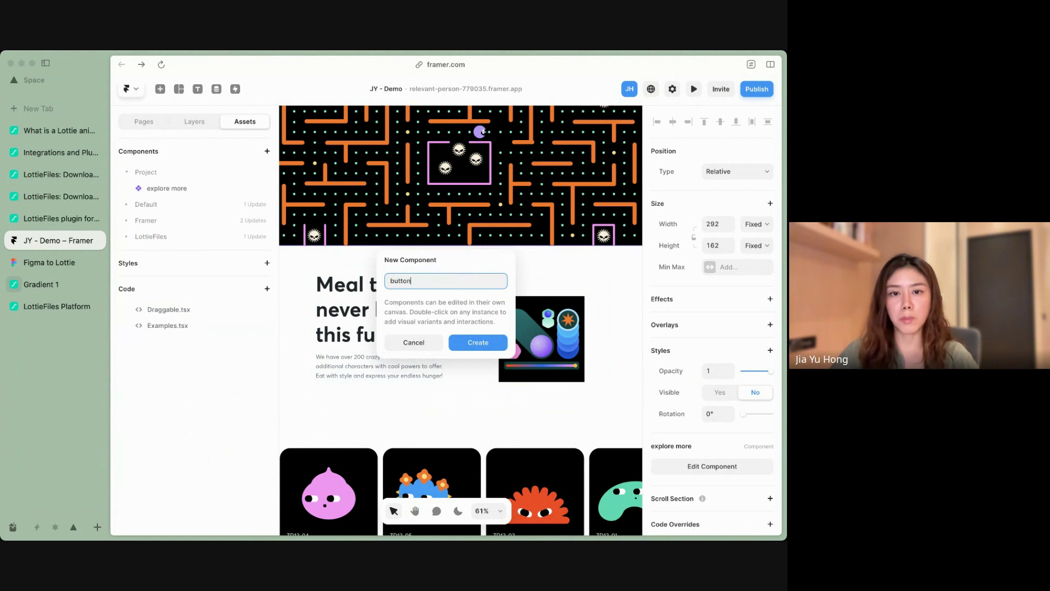
pyautogui.press('Return')
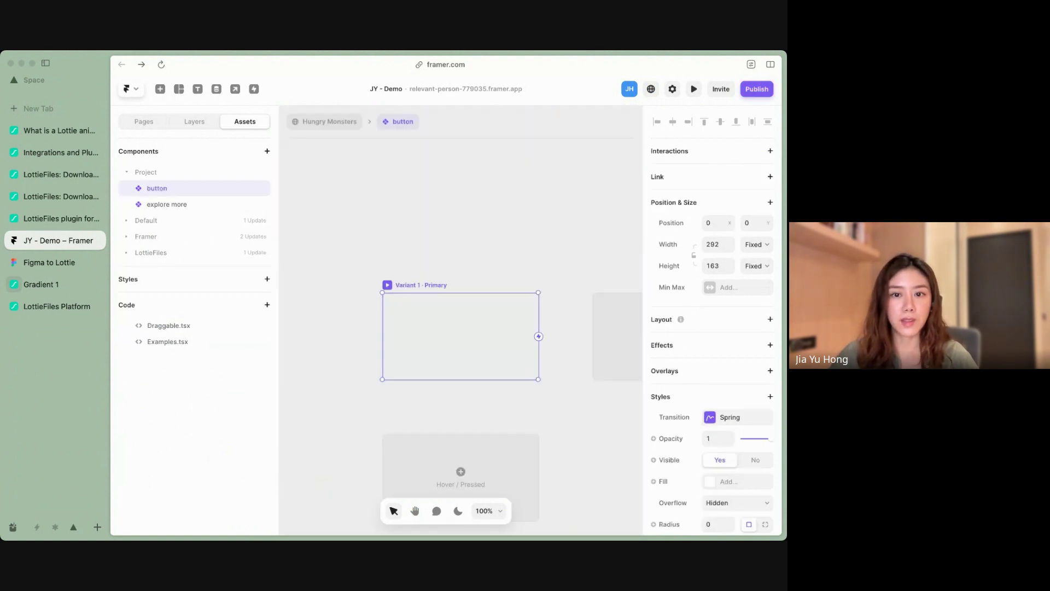
# Step: Insert a Dot Lottie element into the button component's primary variant, sized about 294 × 206 and aligned to the frame's top-left corner
pyautogui.click(160, 88)
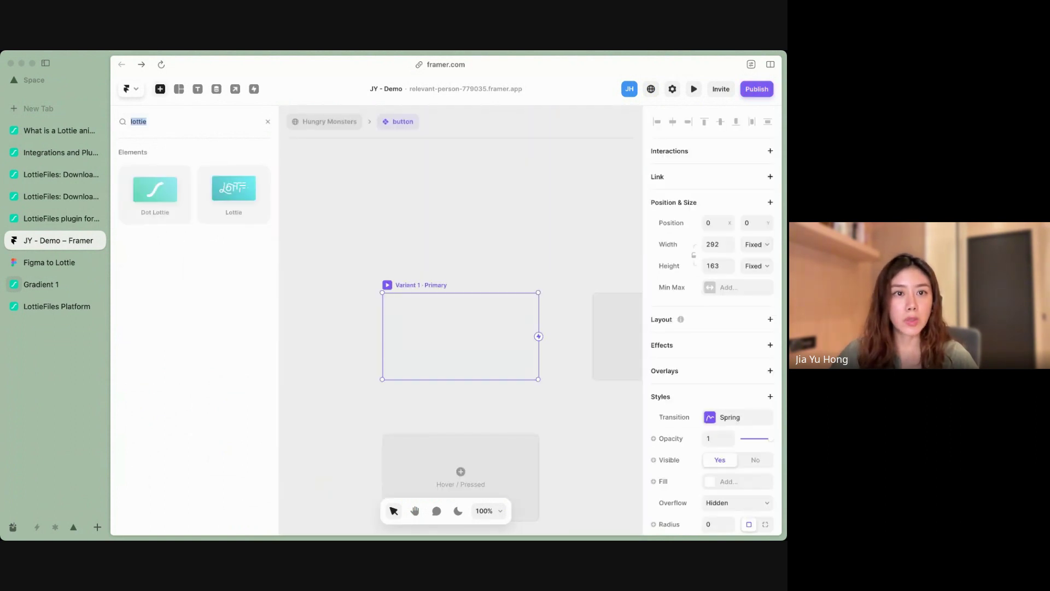
pyautogui.moveTo(155, 189); pyautogui.dragTo(452, 329)
pyautogui.moveTo(319, 329); pyautogui.dragTo(359, 329)
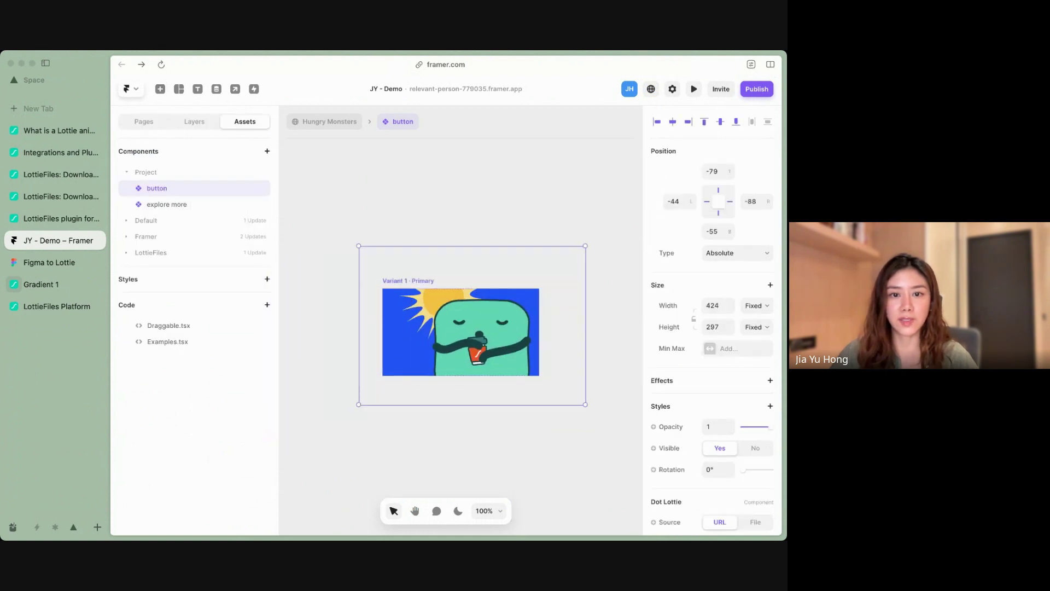
pyautogui.moveTo(359, 246); pyautogui.dragTo(397, 273)
pyautogui.moveTo(459, 328); pyautogui.dragTo(445, 344)
pyautogui.moveTo(570, 420); pyautogui.dragTo(540, 398)
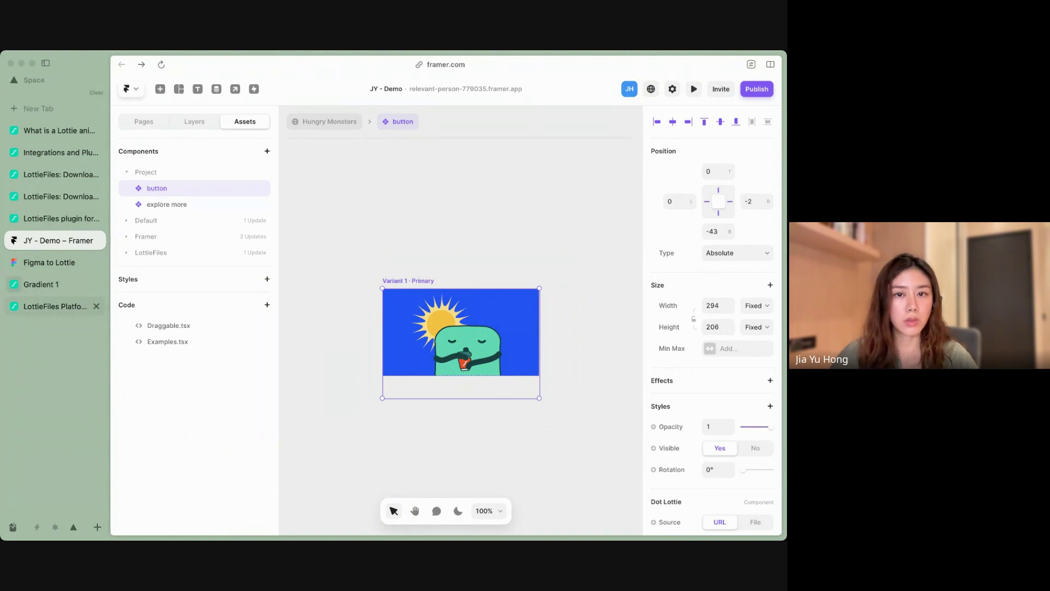
# Step: Switch to the LottieFiles Workspace and open the Explore Button (Hover) animation
pyautogui.click(61, 306)
pyautogui.scroll(-2, 522, 323)
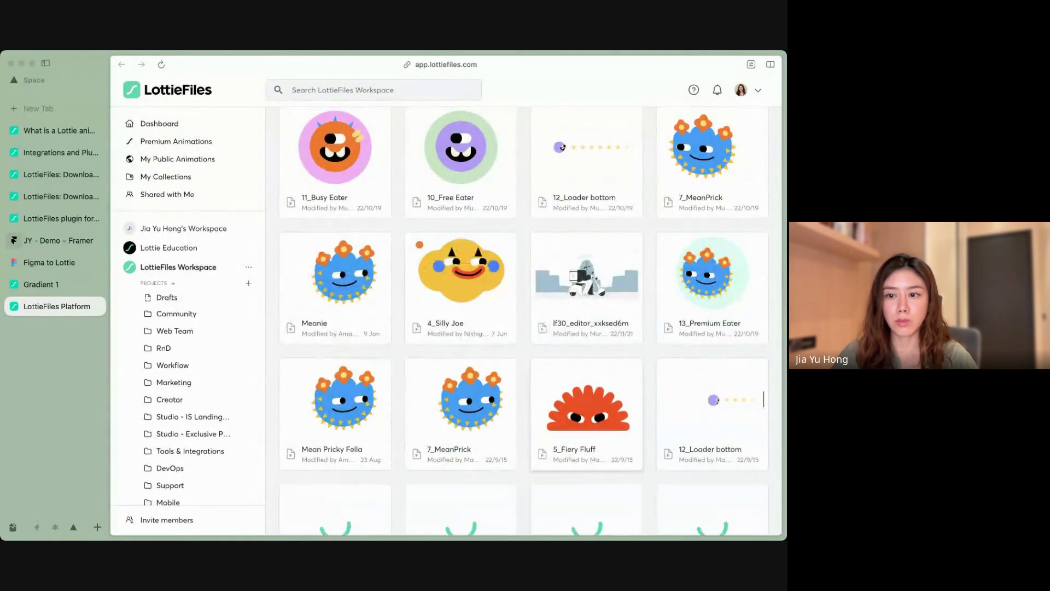
pyautogui.scroll(-5, 711, 351)
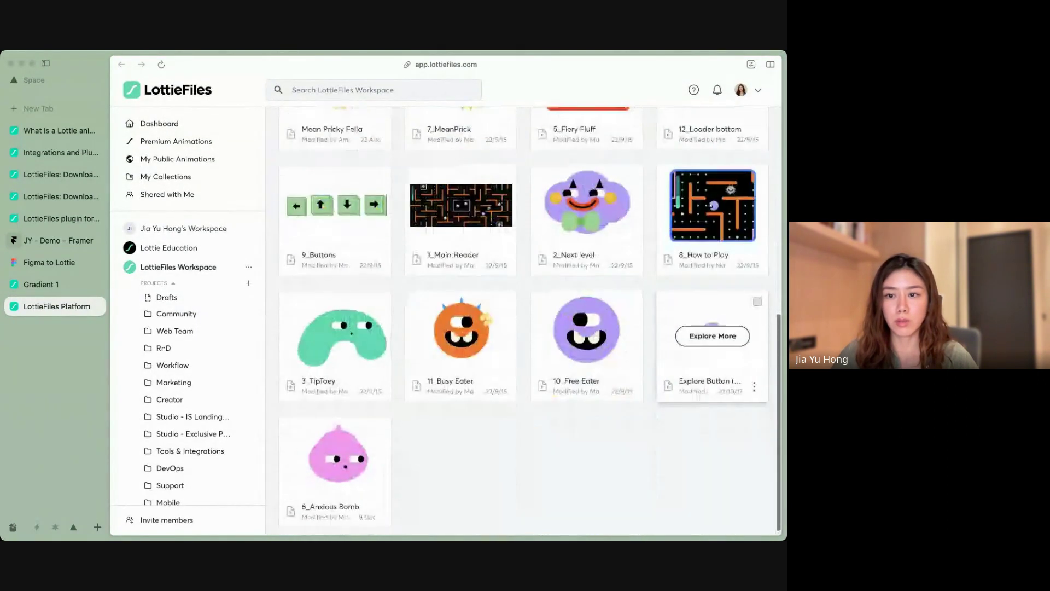
pyautogui.click(713, 323)
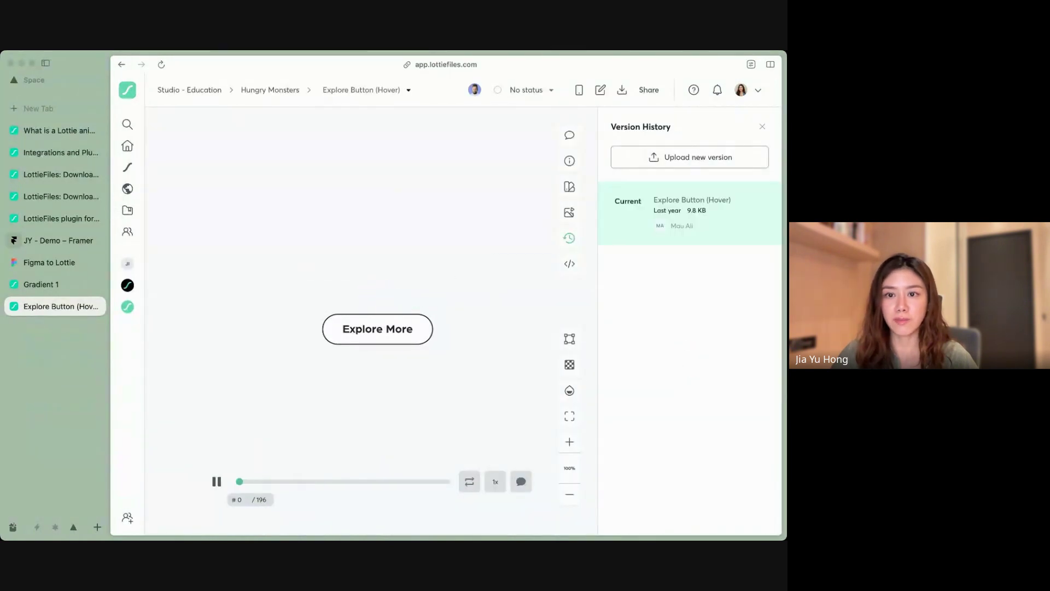
# Step: Copy the Explore Button (Hover) asset link in the Optimized dotLottie format
pyautogui.click(569, 264)
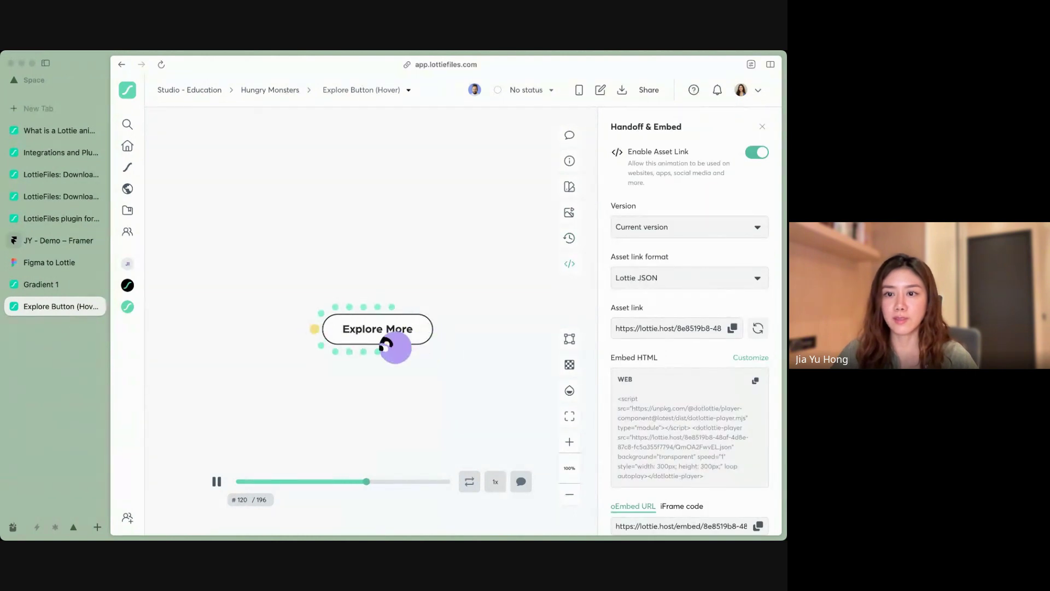
pyautogui.click(689, 278)
pyautogui.click(689, 357)
pyautogui.click(732, 328)
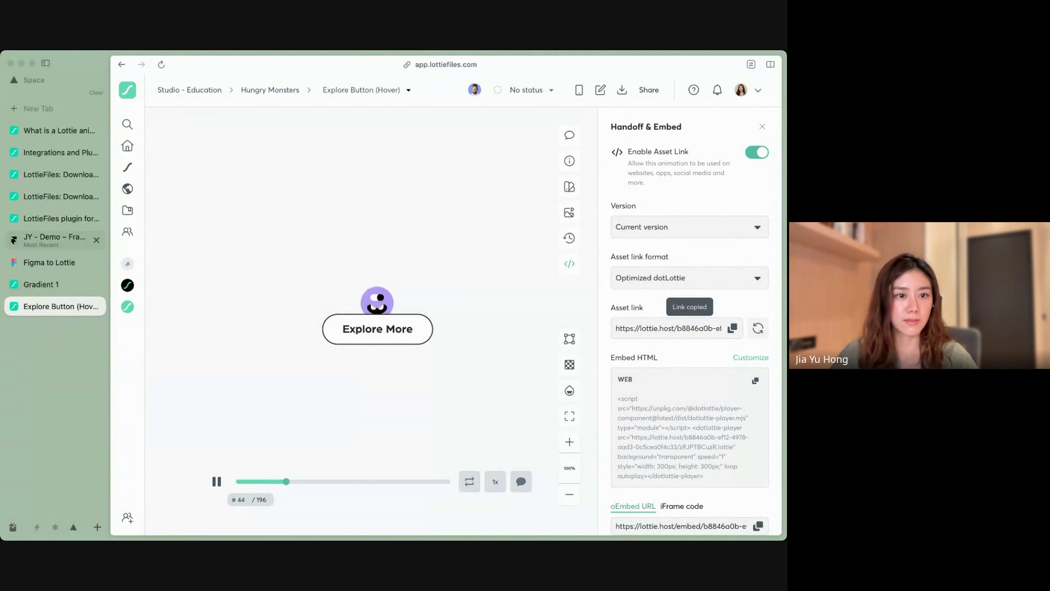
# Step: Switch back to the Framer project and replace the Dot Lottie link in the button component with the copied asset link
pyautogui.click(54, 238)
pyautogui.scroll(-3, 711, 323)
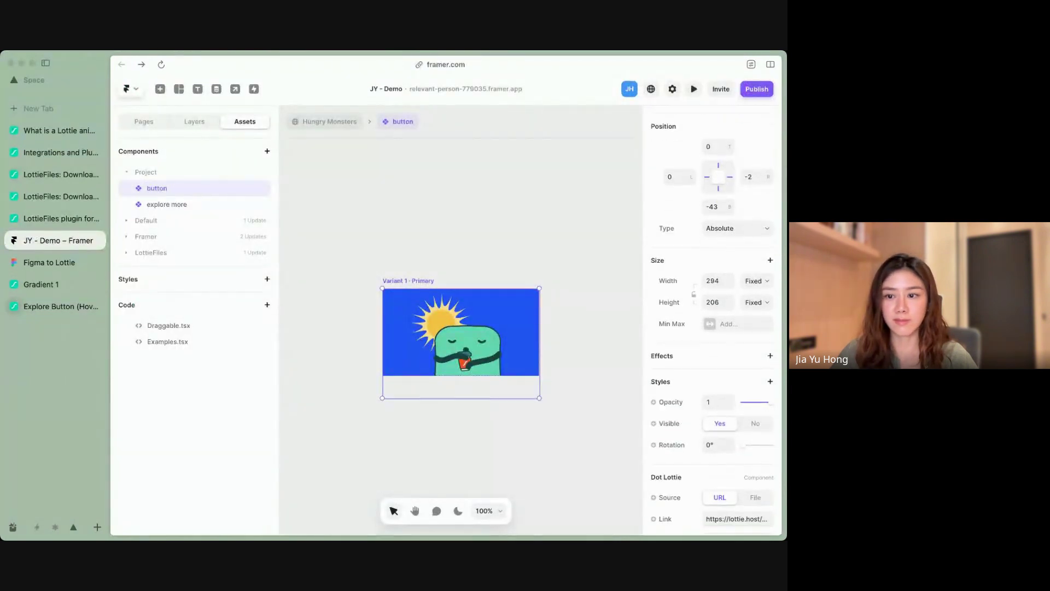
pyautogui.click(736, 374)
pyautogui.press('super+v')
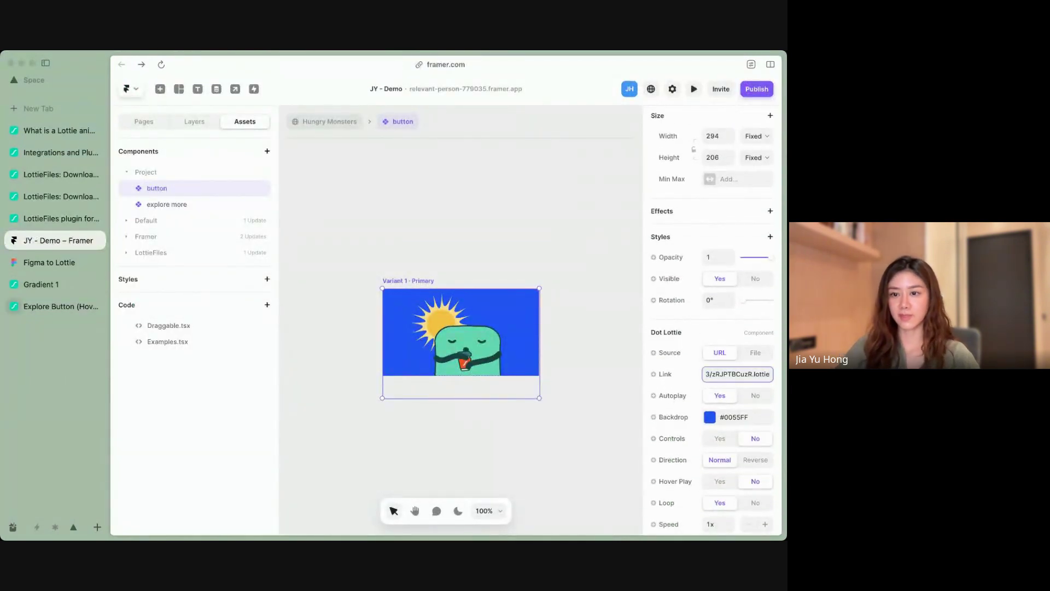
# Step: Set the backdrop color opacity of the button component's Dot Lottie to 0%
pyautogui.click(710, 417)
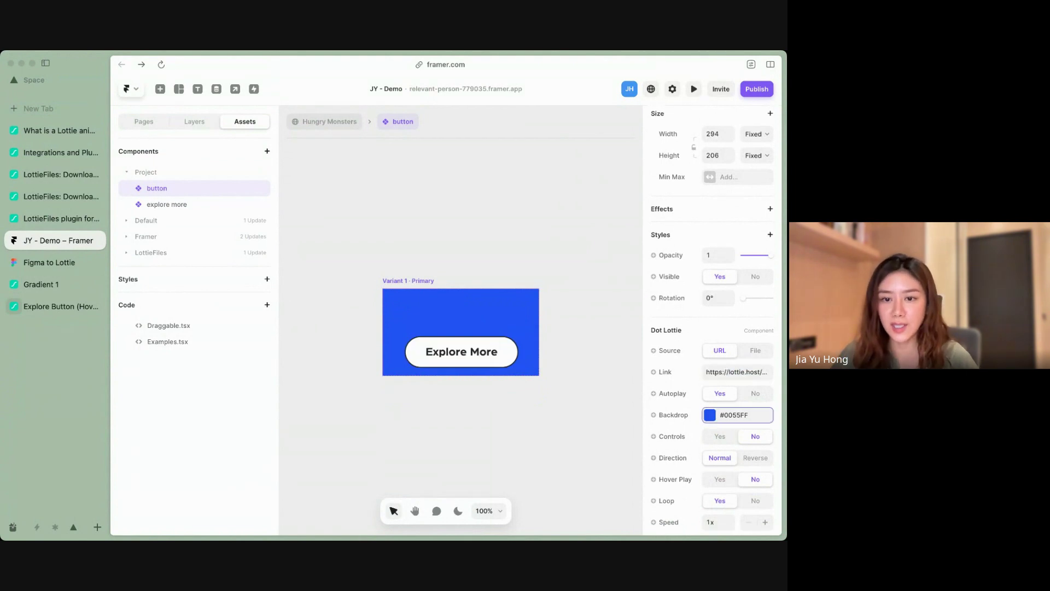
pyautogui.press('Tab')
pyautogui.write('0')
pyautogui.press('Return')
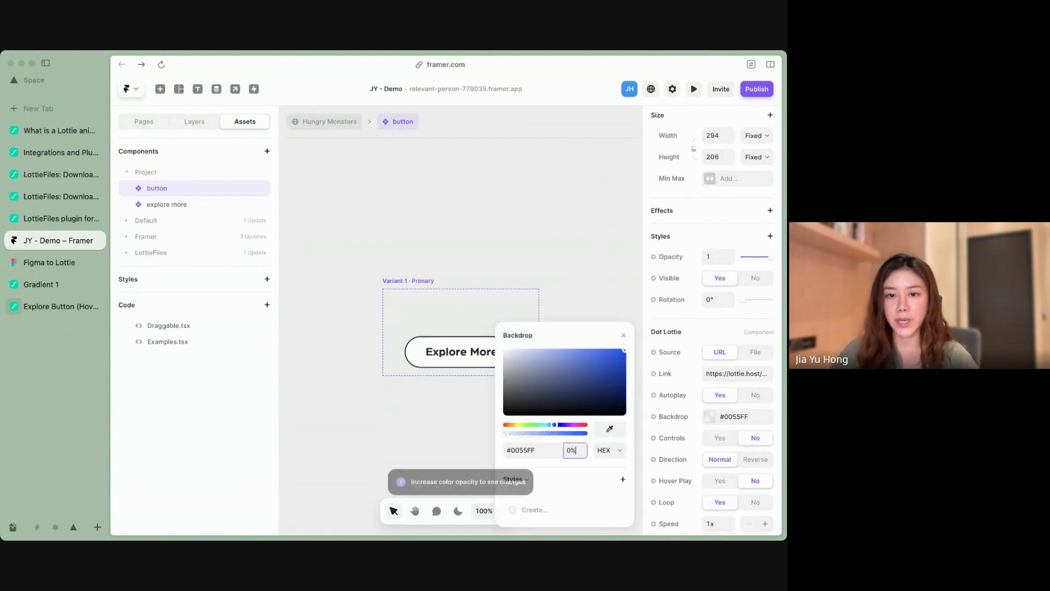
# Step: Resize the button component's Dot Lottie to 292 by 163 so that it fits the Variant 1 frame
pyautogui.press('Escape')
pyautogui.doubleClick(462, 351)
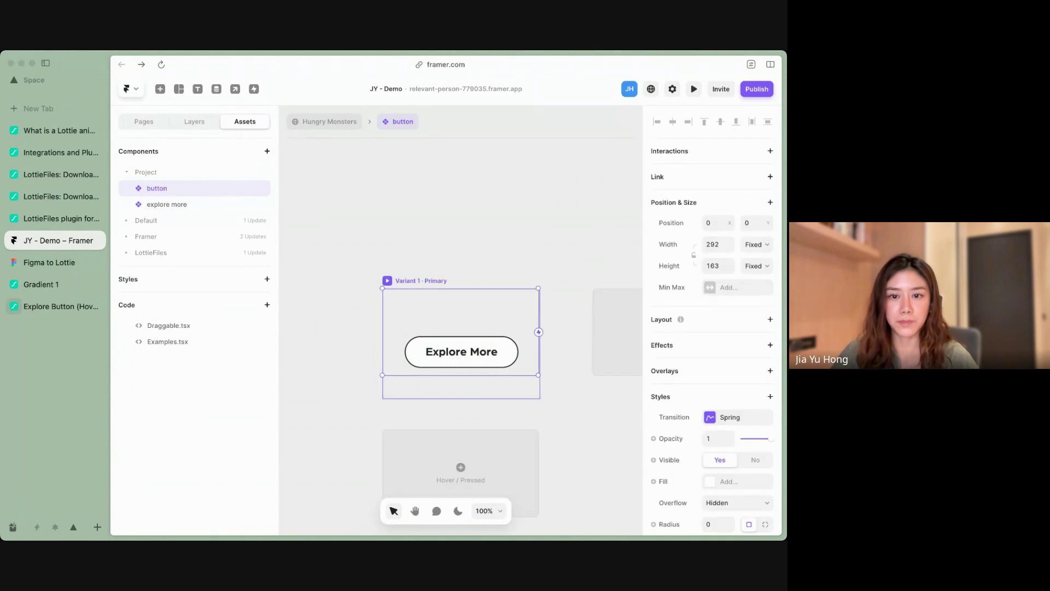
pyautogui.moveTo(539, 398); pyautogui.dragTo(538, 397)
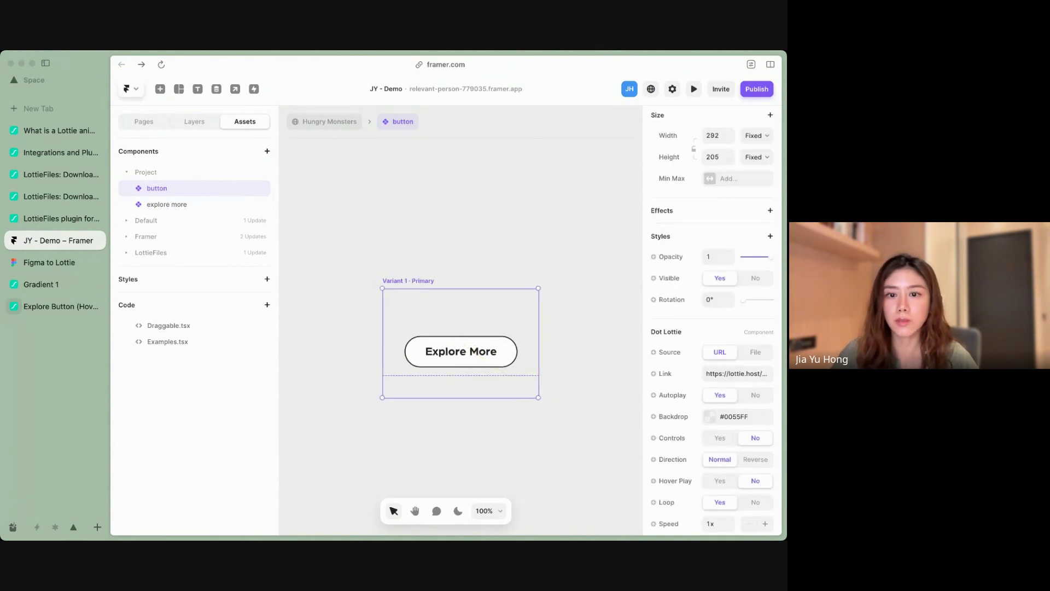
pyautogui.moveTo(461, 398); pyautogui.dragTo(463, 375)
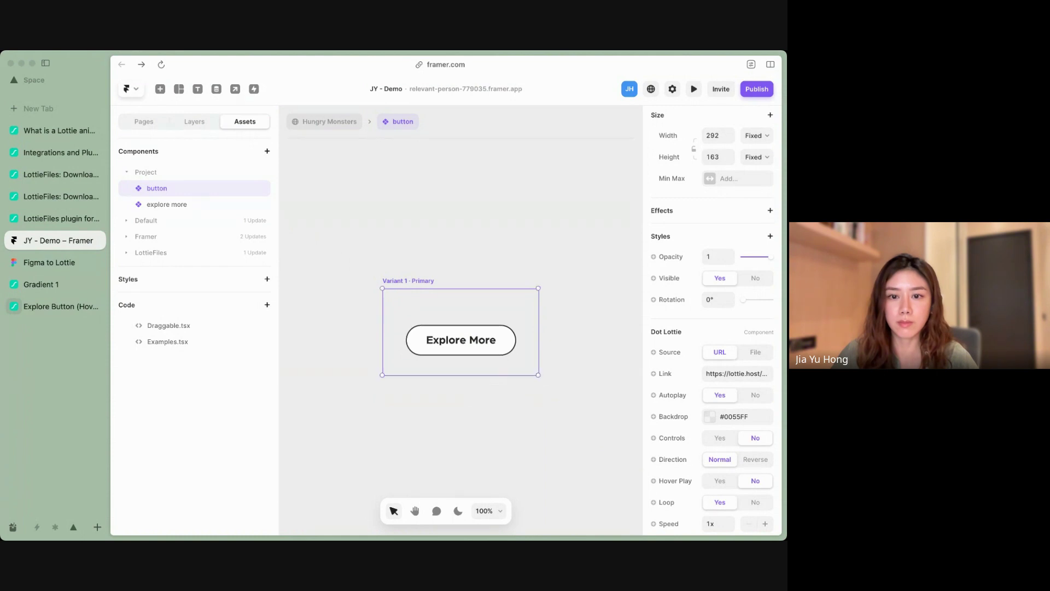
pyautogui.press('Escape')
# Step: Select the Dot Lottie layer in Variant 1, preview the button component's animation and return to the canvas
pyautogui.scroll(-1, 461, 320)
pyautogui.click(458, 297)
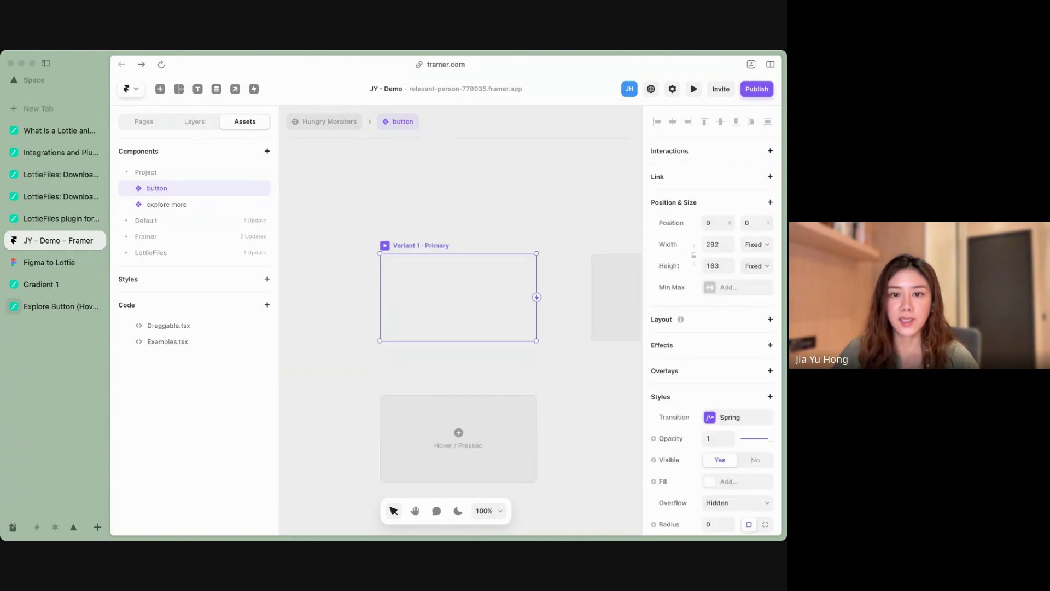
pyautogui.click(194, 121)
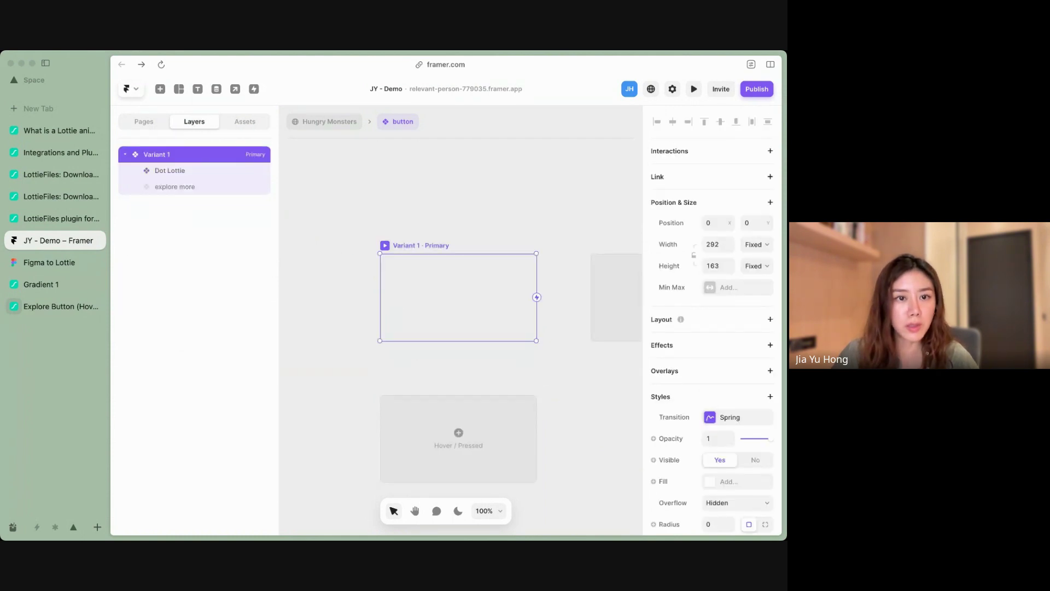
pyautogui.click(170, 170)
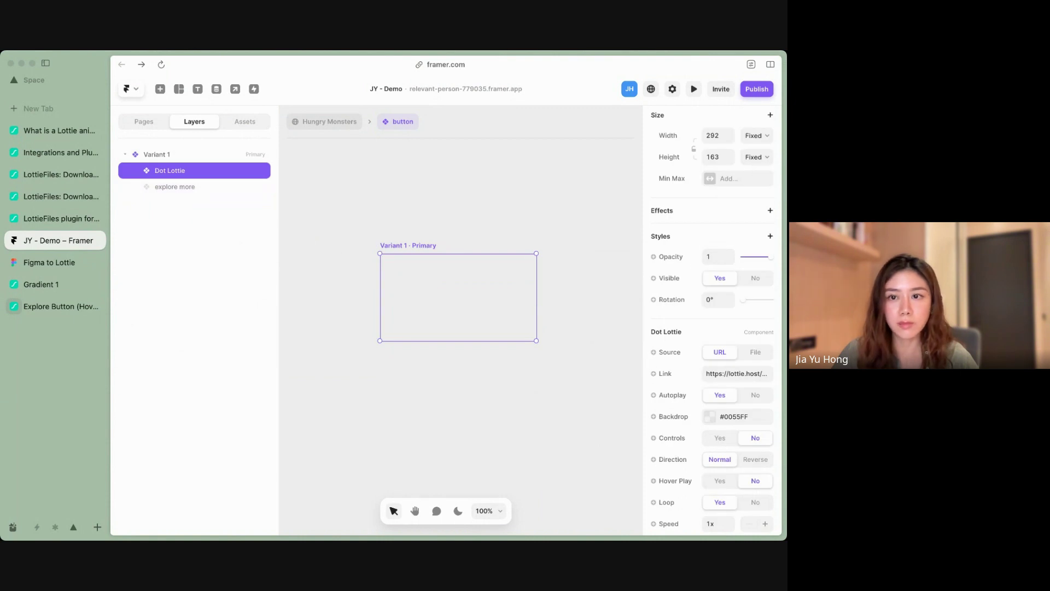
pyautogui.press('super+p')
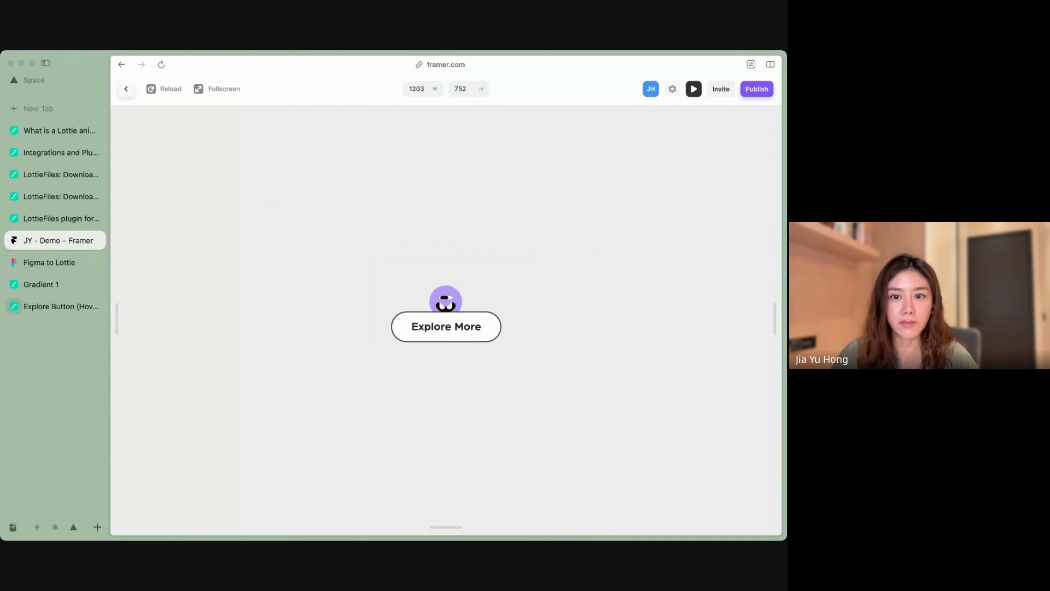
pyautogui.press('Escape')
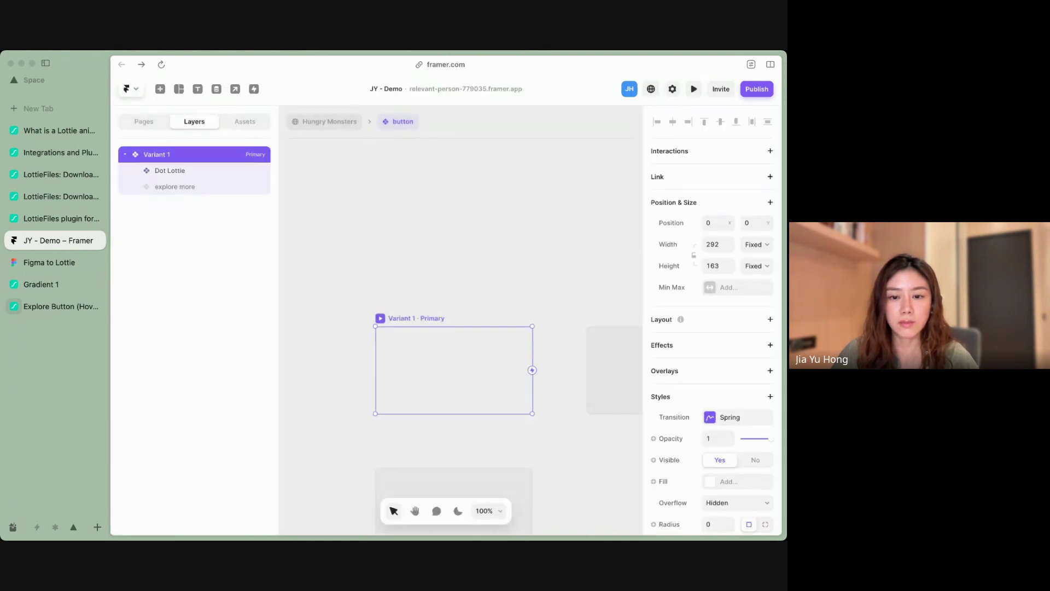
# Step: Reload the Framer project and hide the browser's tab sidebar to widen the canvas
pyautogui.scroll(2, 460, 319)
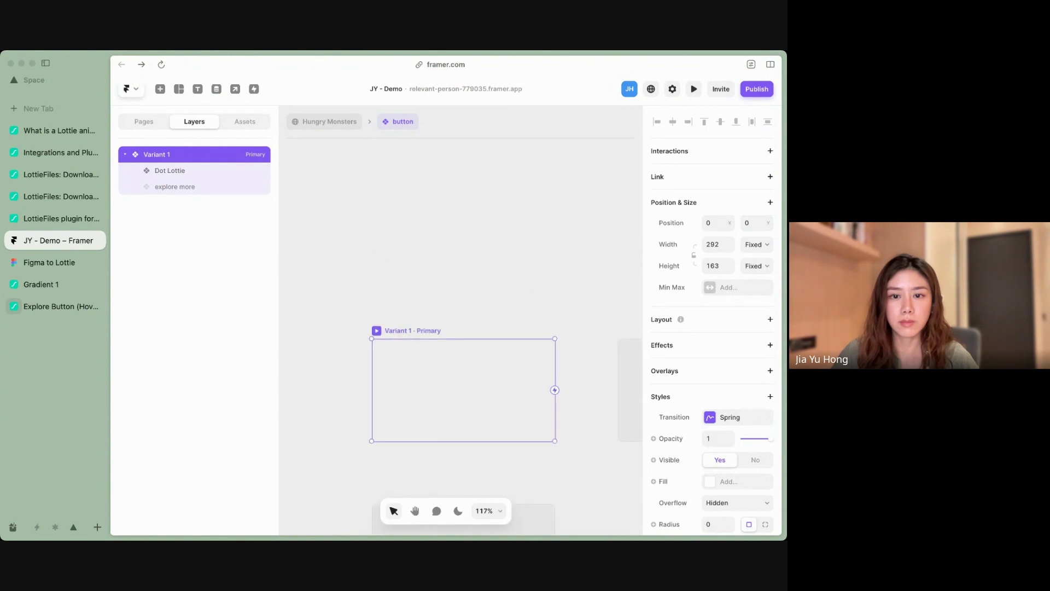
pyautogui.click(161, 64)
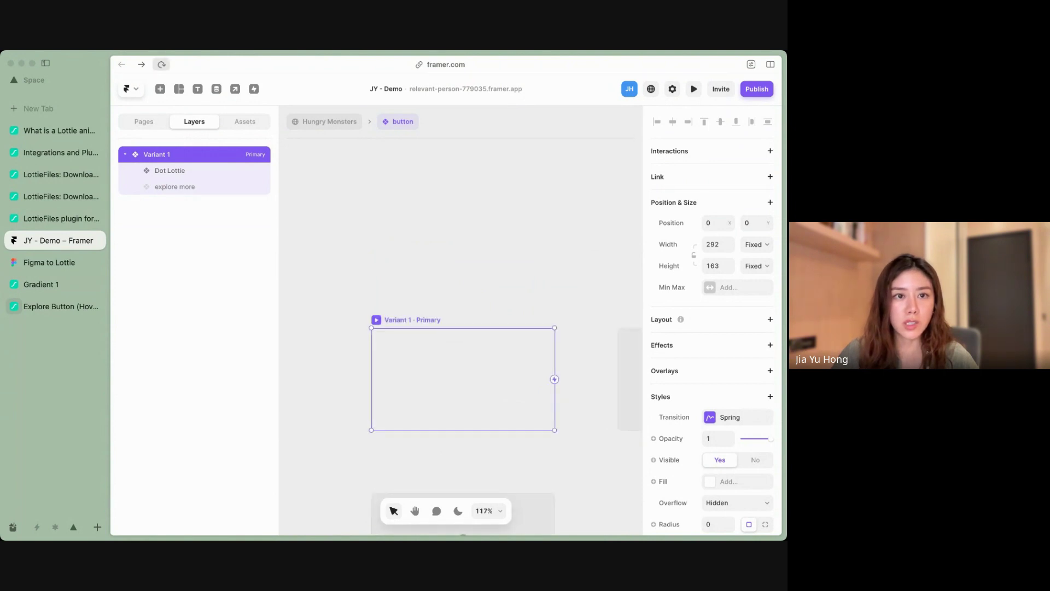
pyautogui.press('super+r')
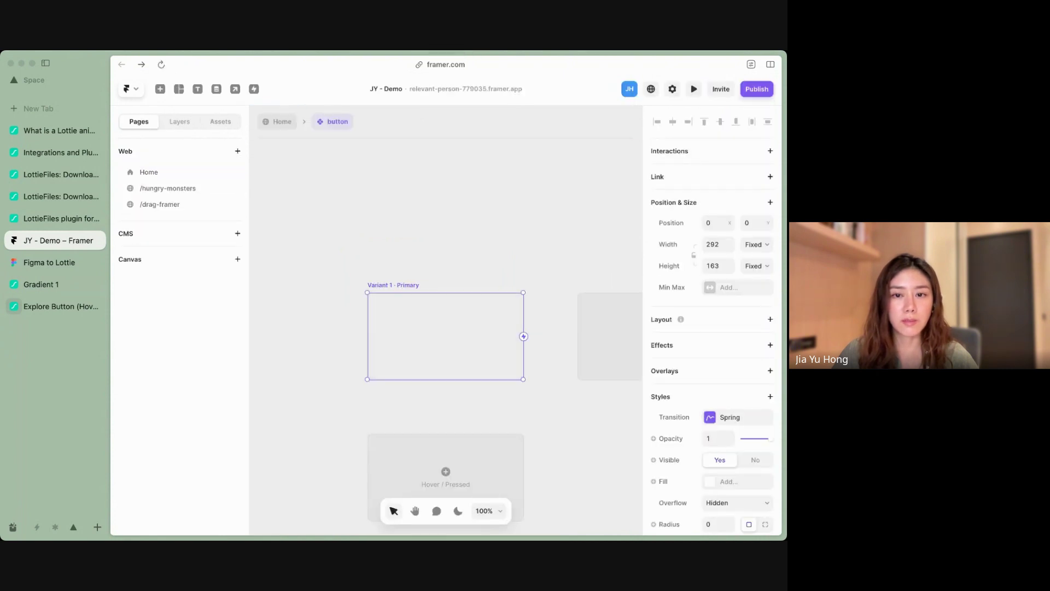
pyautogui.press('Escape')
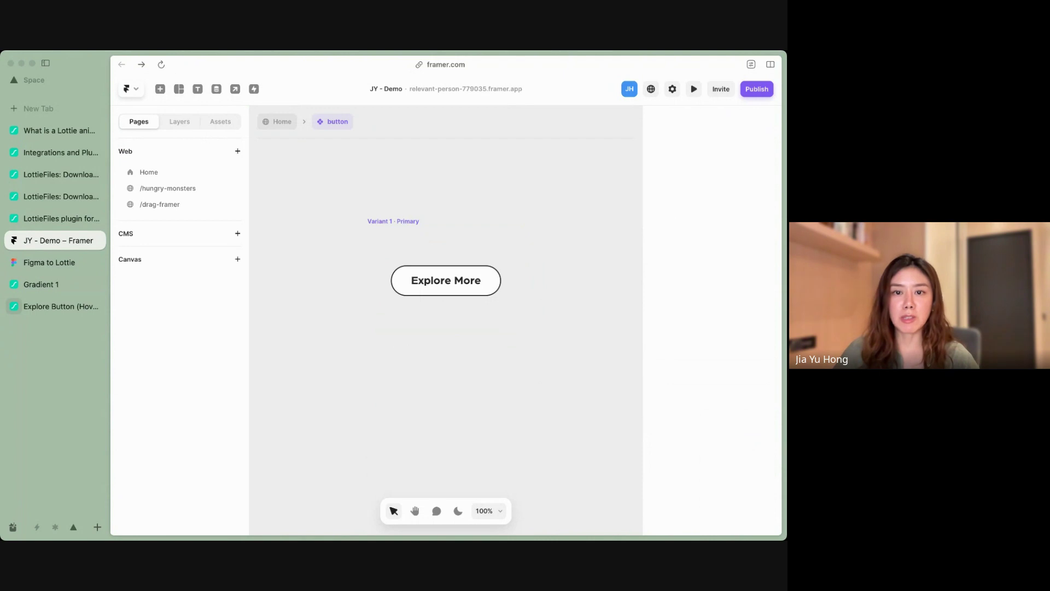
pyautogui.scroll(1, 446, 280)
pyautogui.press('super+s')
pyautogui.scroll(1, 337, 228)
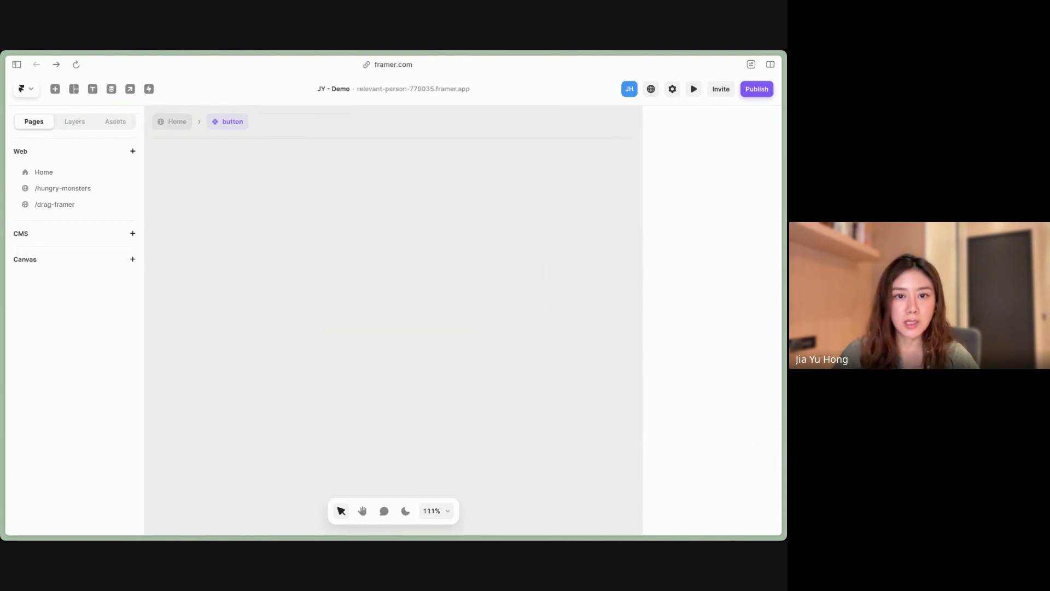
# Step: Examine the playback settings of the Dot Lottie layer in the button component's primary variant
pyautogui.click(389, 275)
pyautogui.scroll(-5, 711, 322)
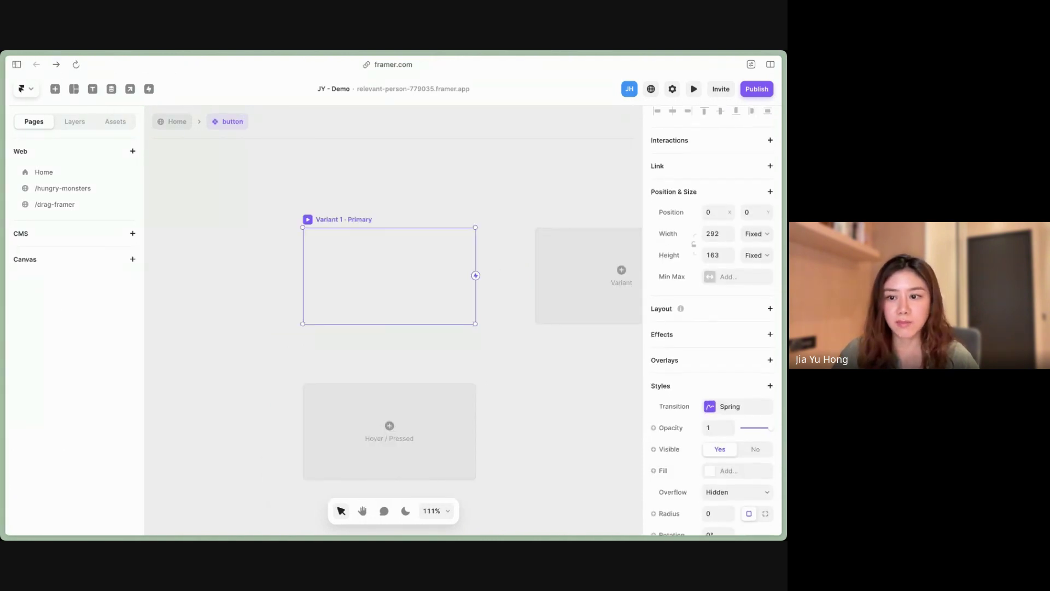
pyautogui.click(75, 121)
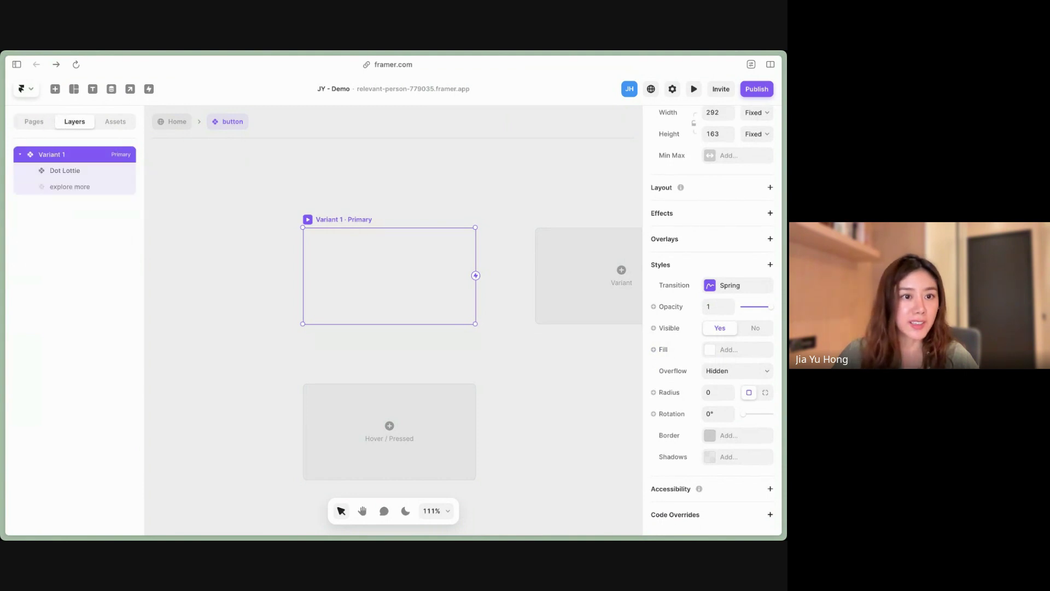
pyautogui.click(65, 171)
pyautogui.scroll(-5, 711, 323)
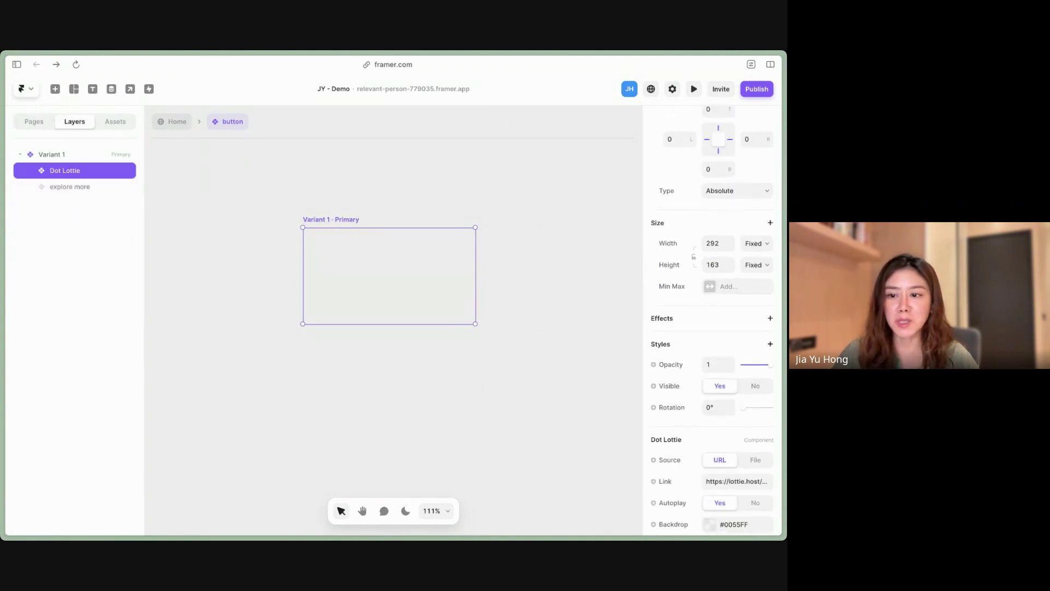
pyautogui.scroll(-2, 711, 323)
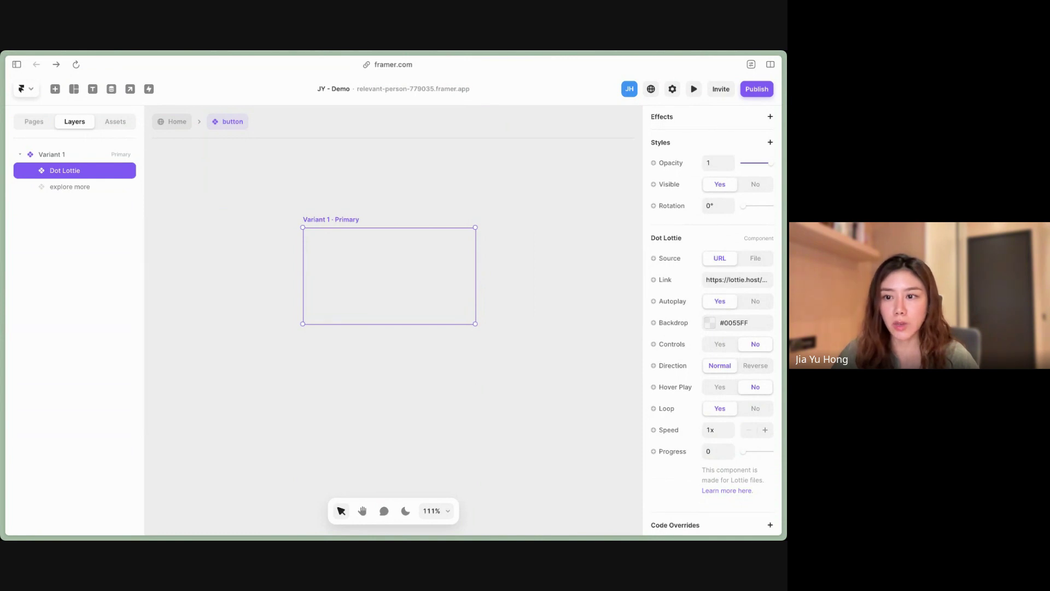
pyautogui.click(389, 372)
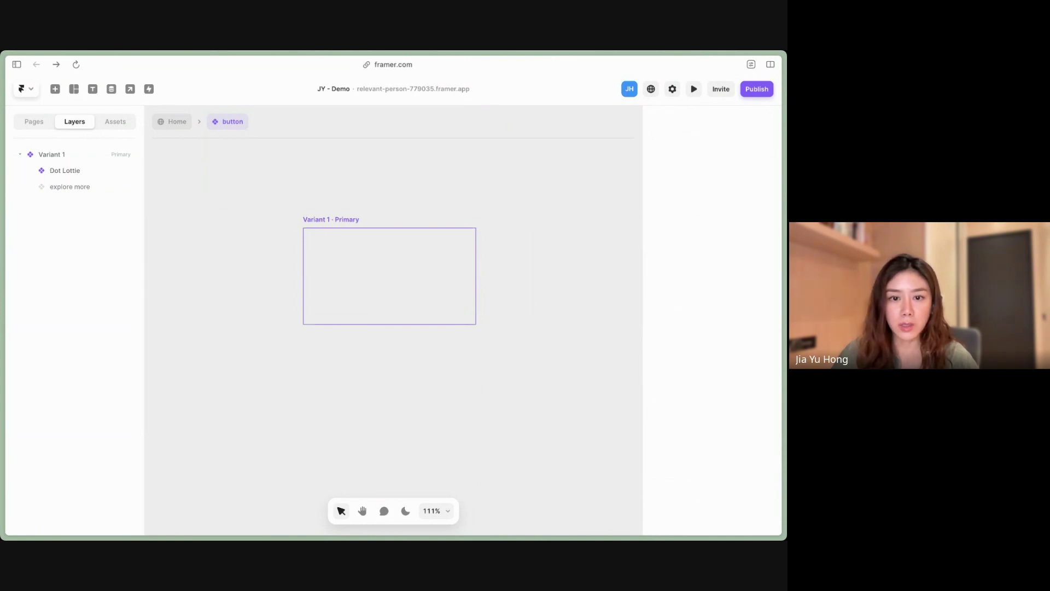
# Step: Add a Hover variant to the button component's primary Variant 1
pyautogui.click(390, 290)
pyautogui.click(390, 425)
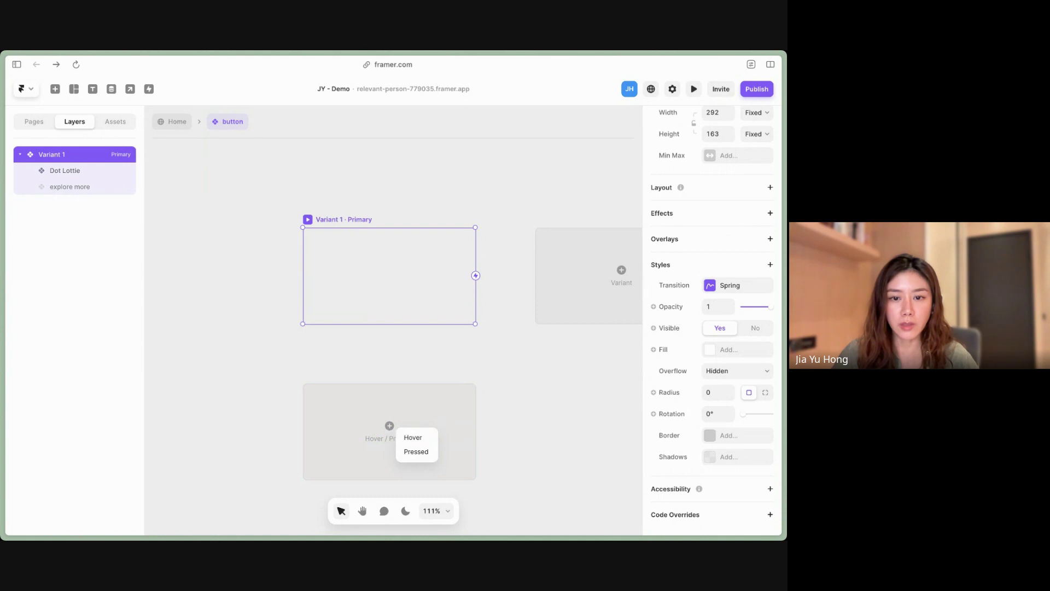
pyautogui.click(415, 436)
pyautogui.scroll(2, 393, 320)
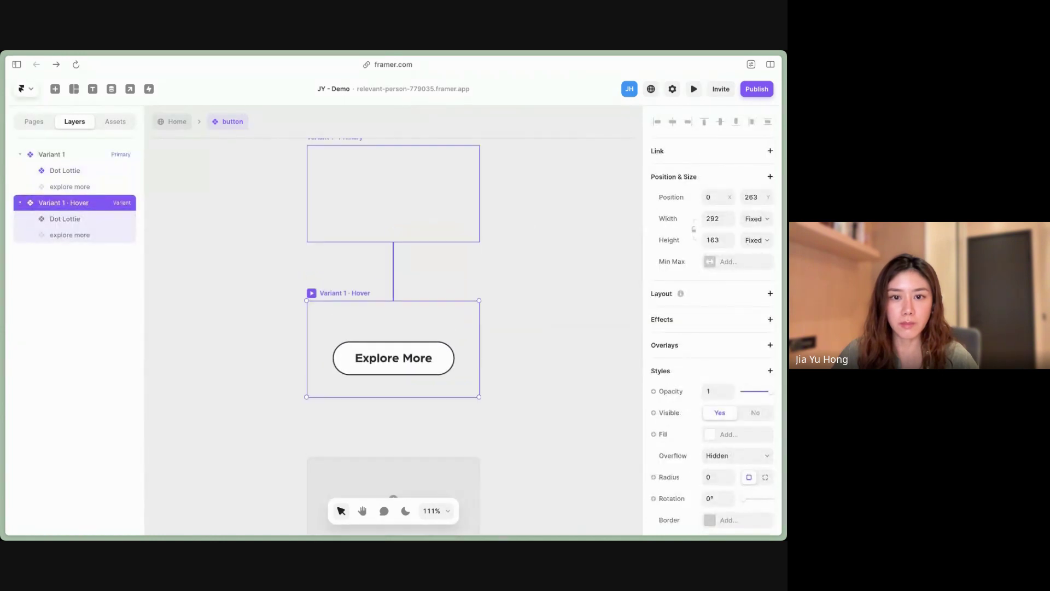
# Step: Delete the hidden explore more layer from the button component's primary variant
pyautogui.click(393, 264)
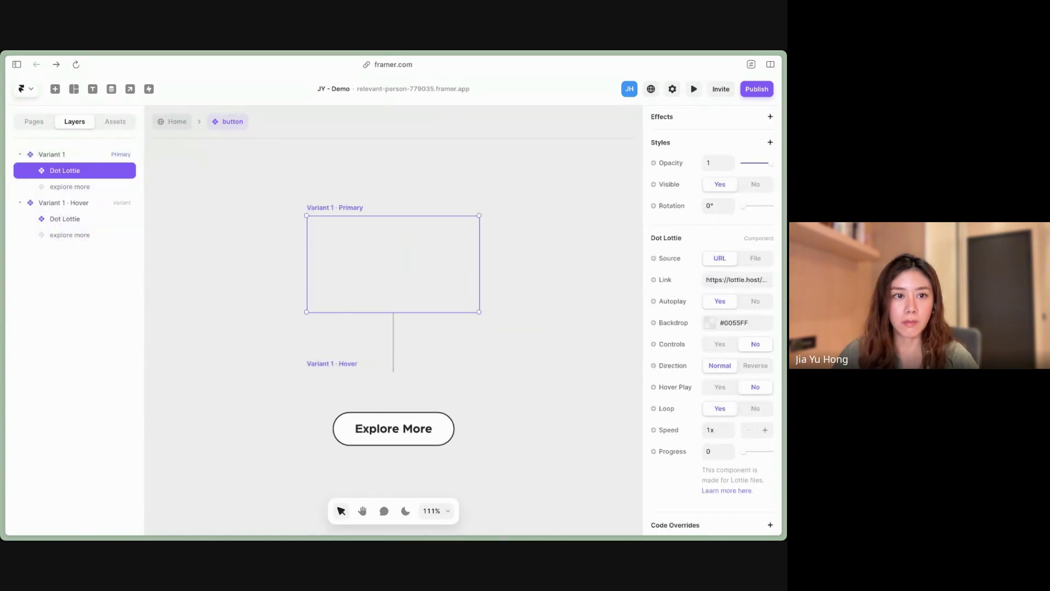
pyautogui.click(74, 187)
pyautogui.click(74, 170)
pyautogui.click(75, 186)
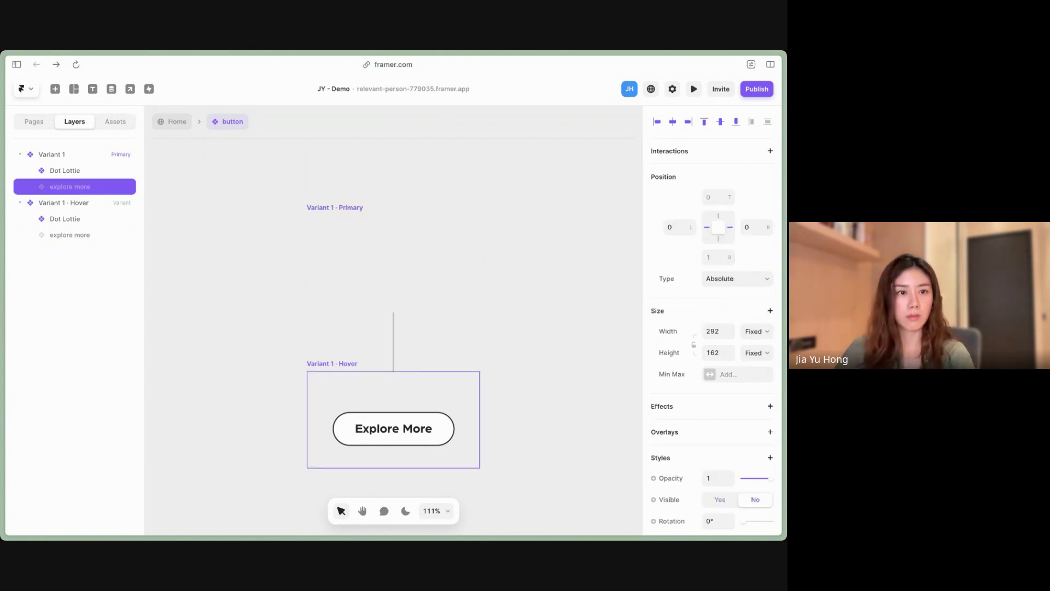
pyautogui.press('Delete')
# Step: Set Autoplay to No and Hover Play to Yes for the primary variant's Dot Lottie
pyautogui.click(74, 170)
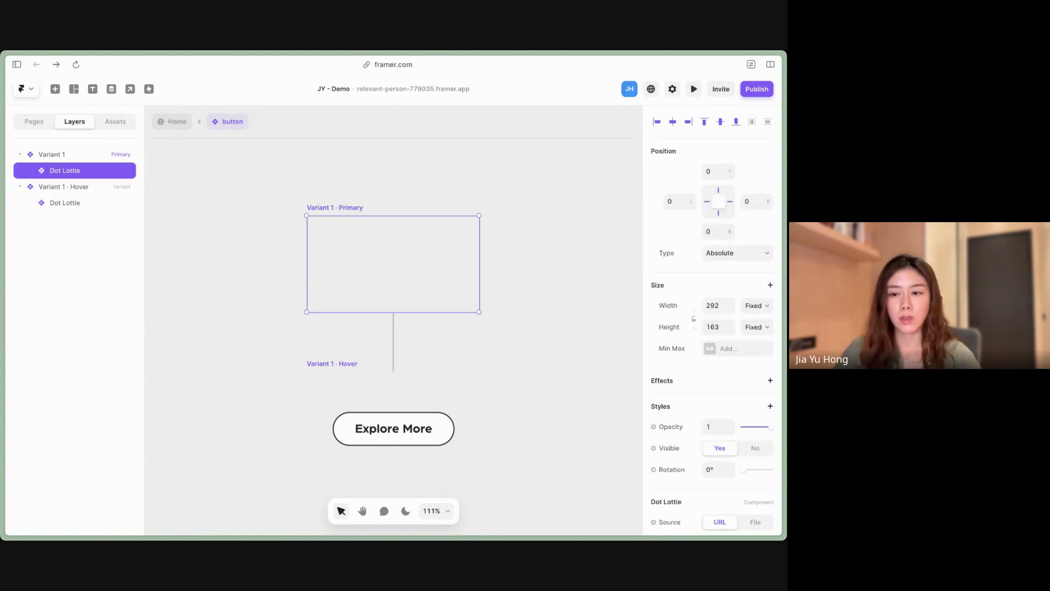
pyautogui.scroll(-5, 712, 323)
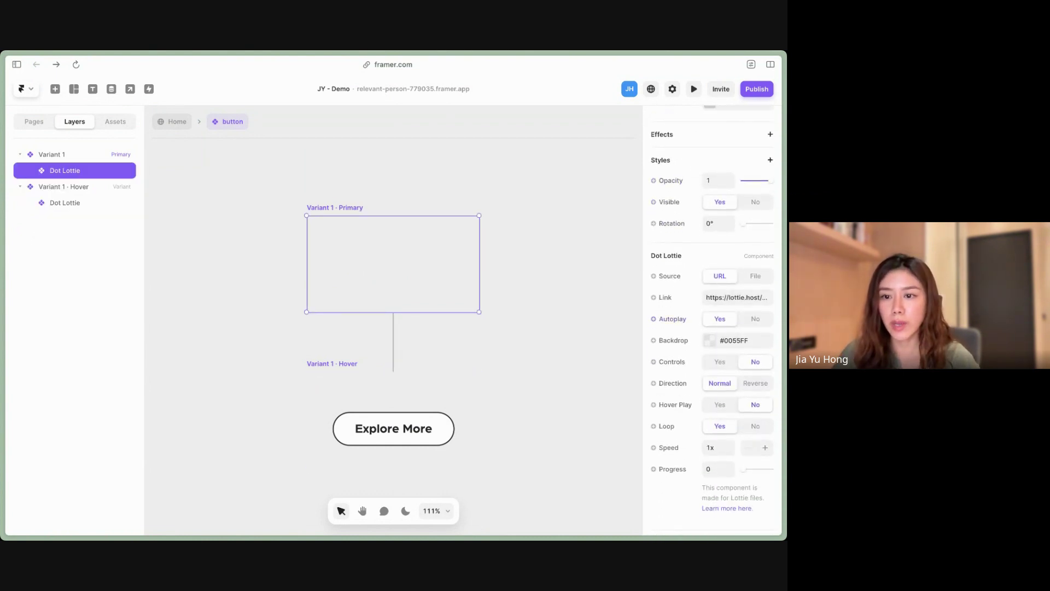
pyautogui.scroll(-1, 751, 322)
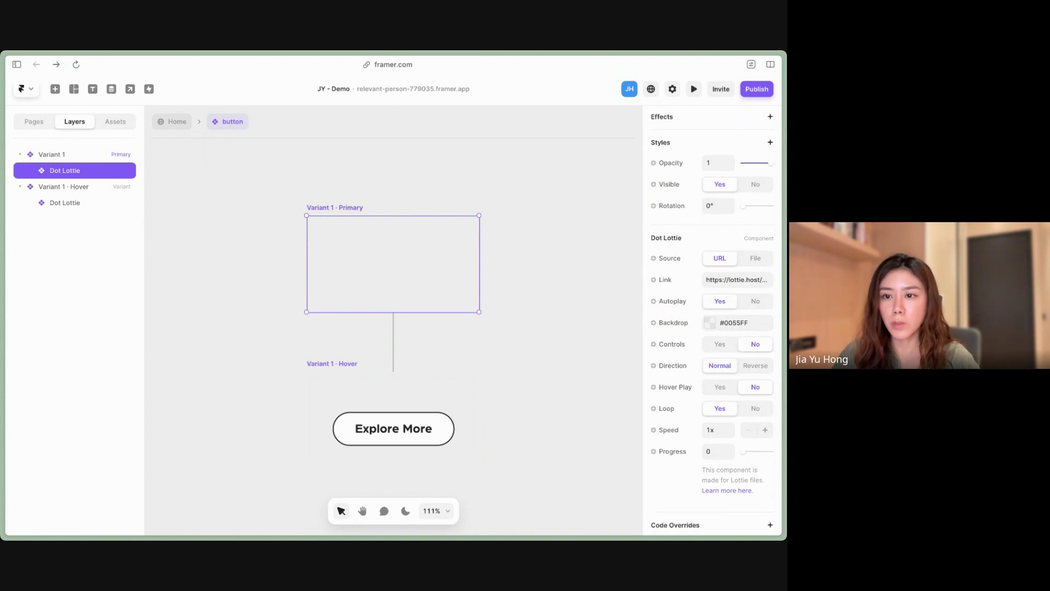
pyautogui.click(751, 322)
pyautogui.click(755, 302)
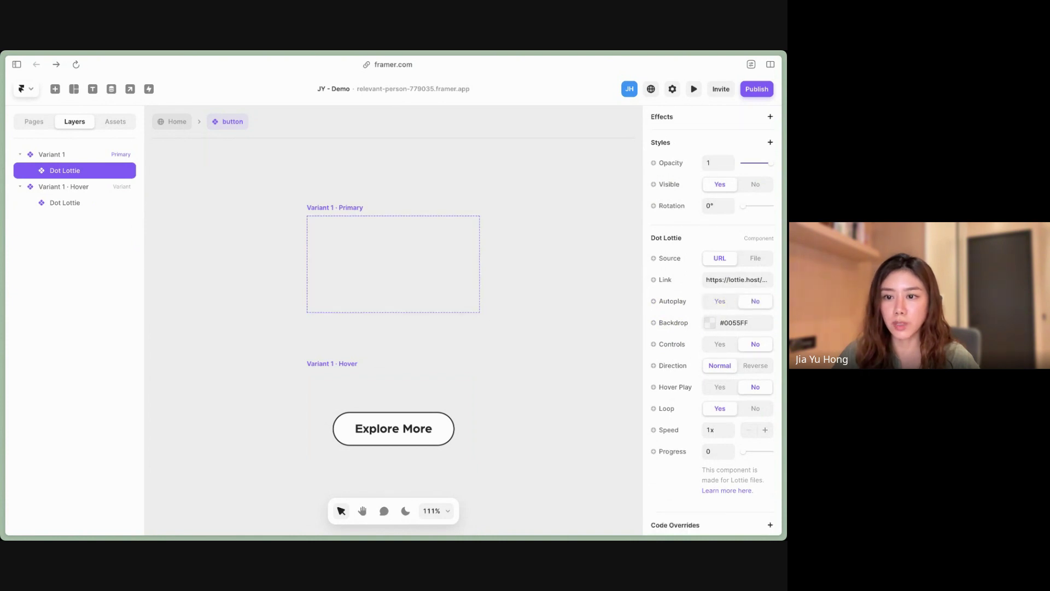
pyautogui.click(720, 387)
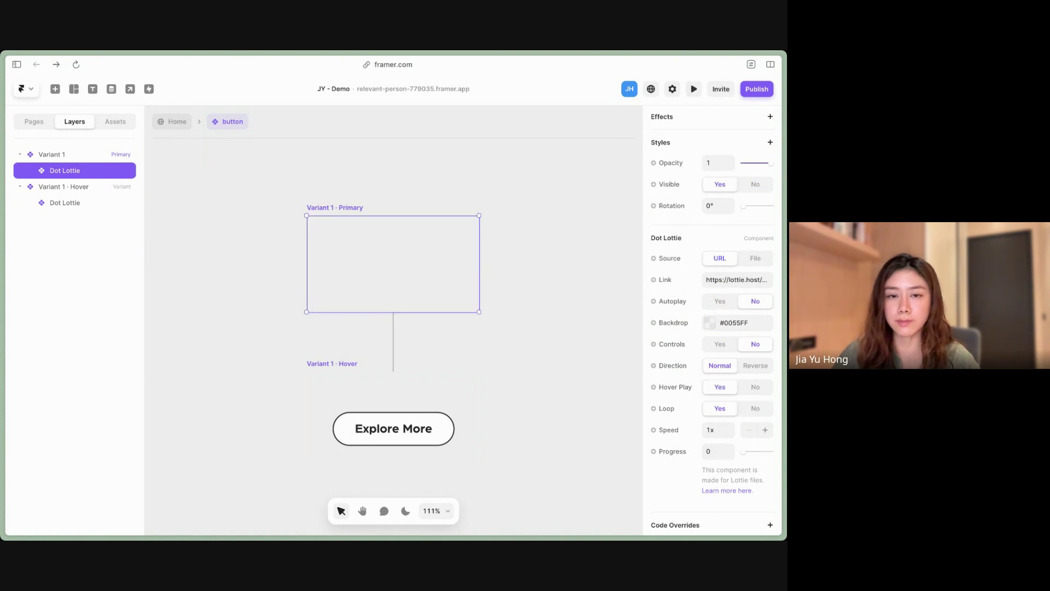
# Step: Preview the button component's hover animation, return to the canvas and check the primary variant's properties
pyautogui.press('super+p')
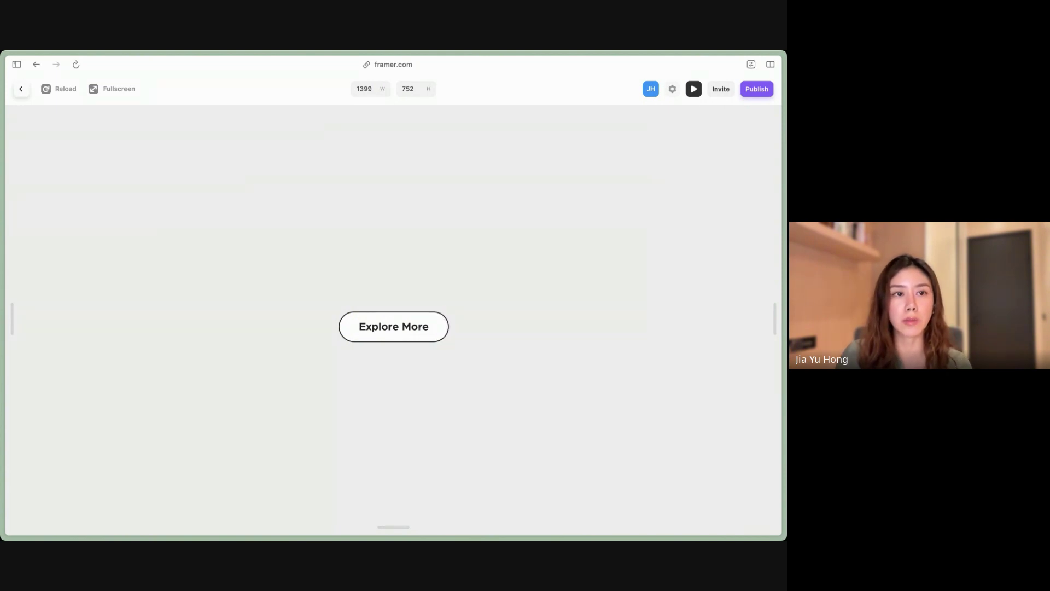
pyautogui.press('Escape')
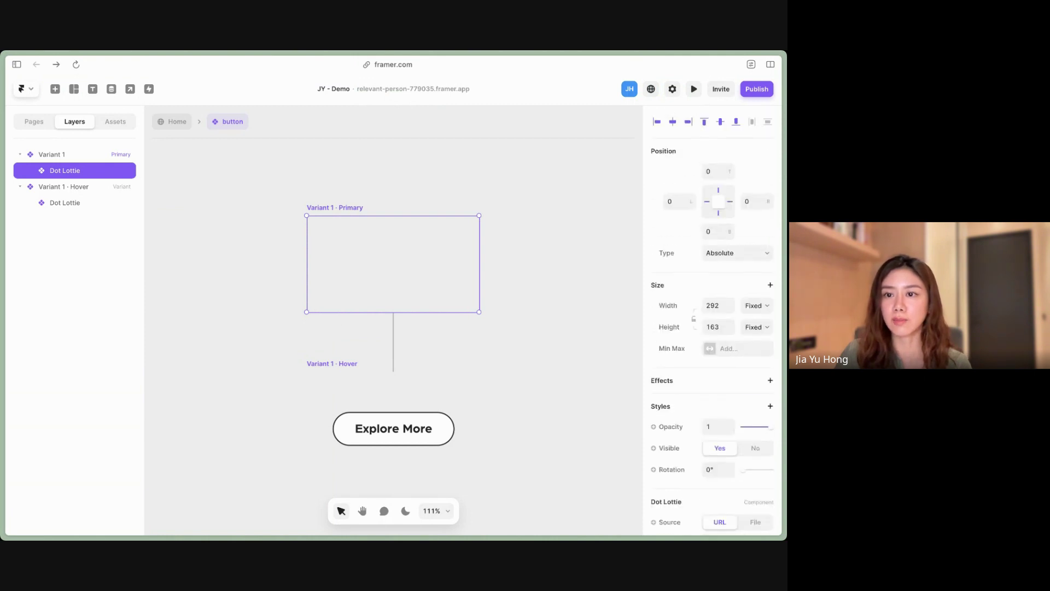
pyautogui.press('Escape')
pyautogui.scroll(1, 393, 320)
pyautogui.click(392, 264)
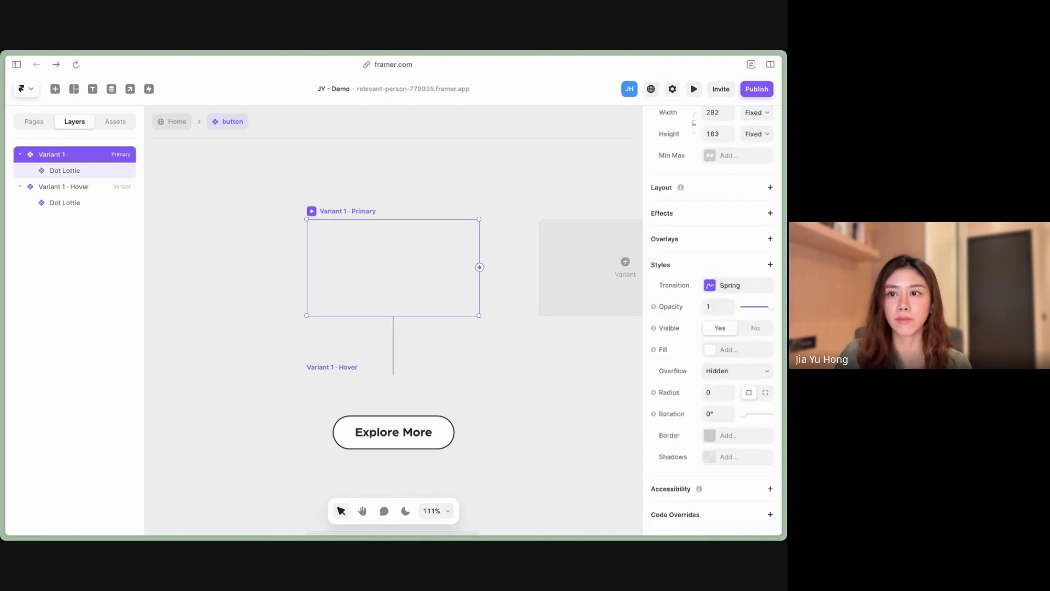
pyautogui.scroll(3, 712, 320)
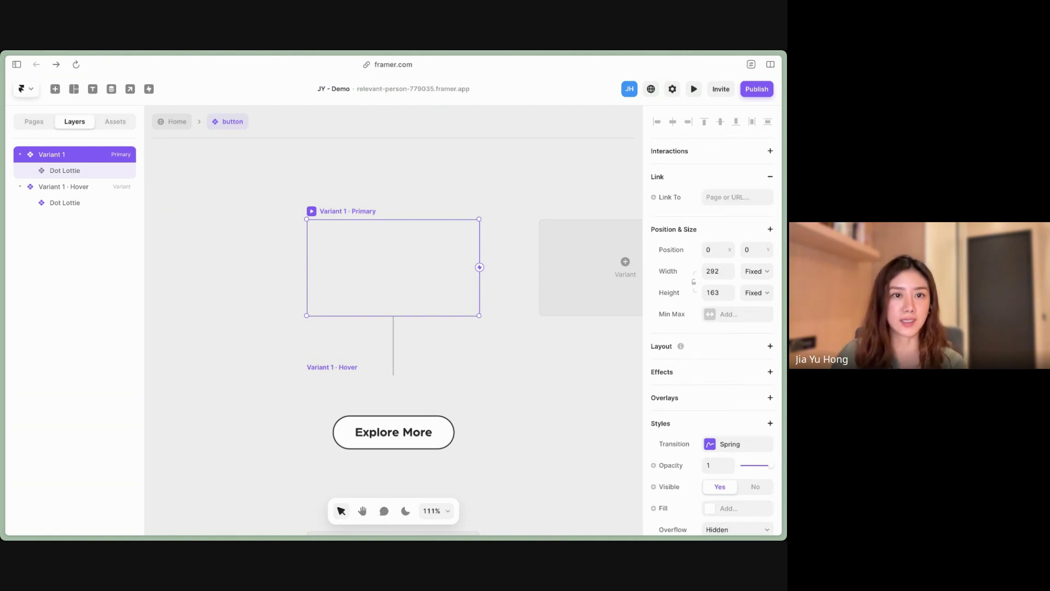
# Step: Open the /hungry-monsters page and preview it down to the Explore More button
pyautogui.click(171, 121)
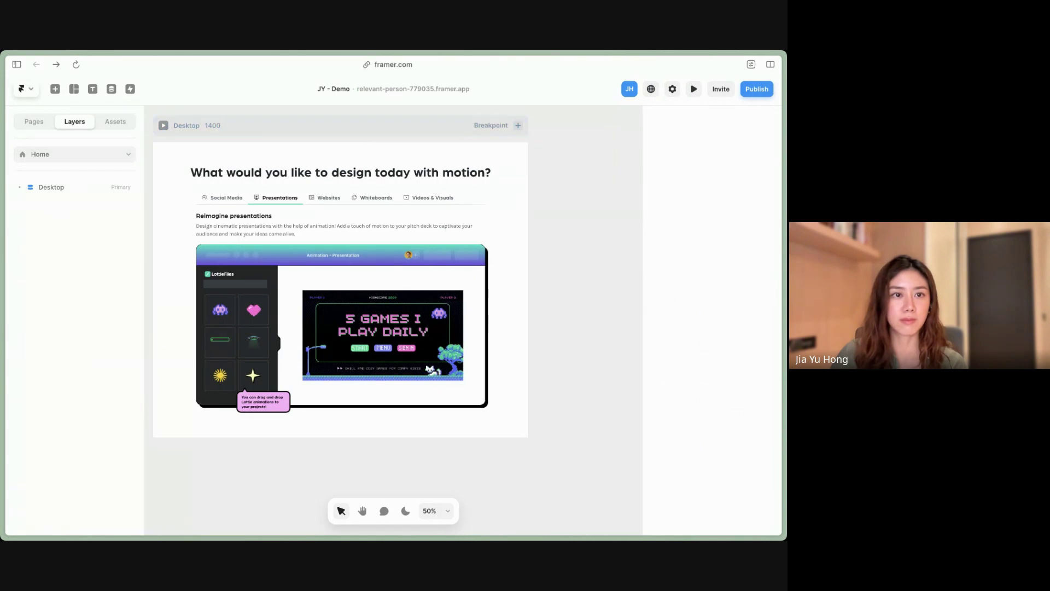
pyautogui.hotkey('alt', '1')
pyautogui.click(63, 189)
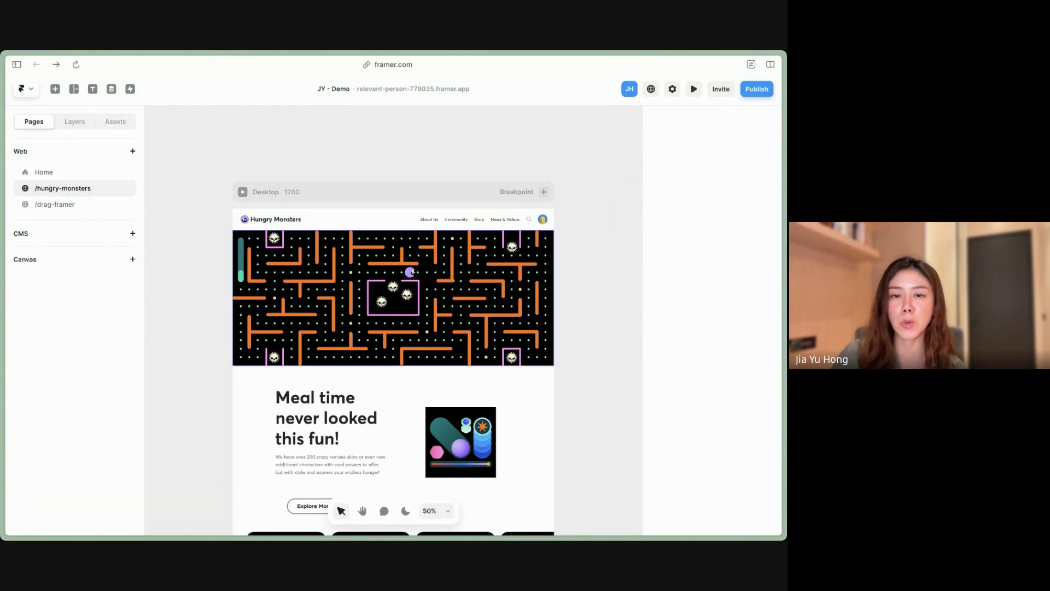
pyautogui.scroll(-3, 393, 350)
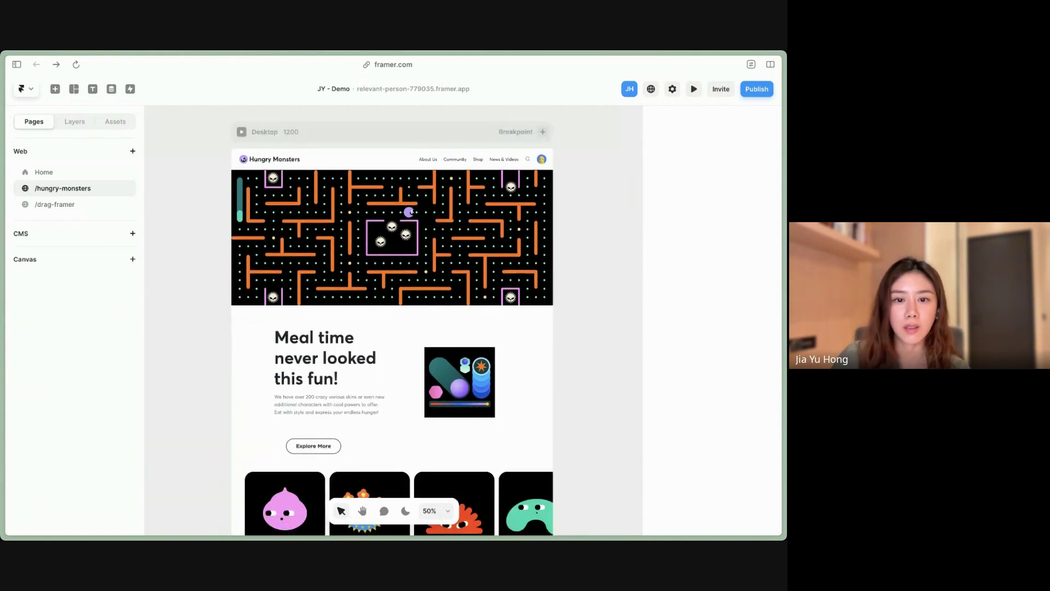
pyautogui.press('super+p')
pyautogui.scroll(-6, 393, 319)
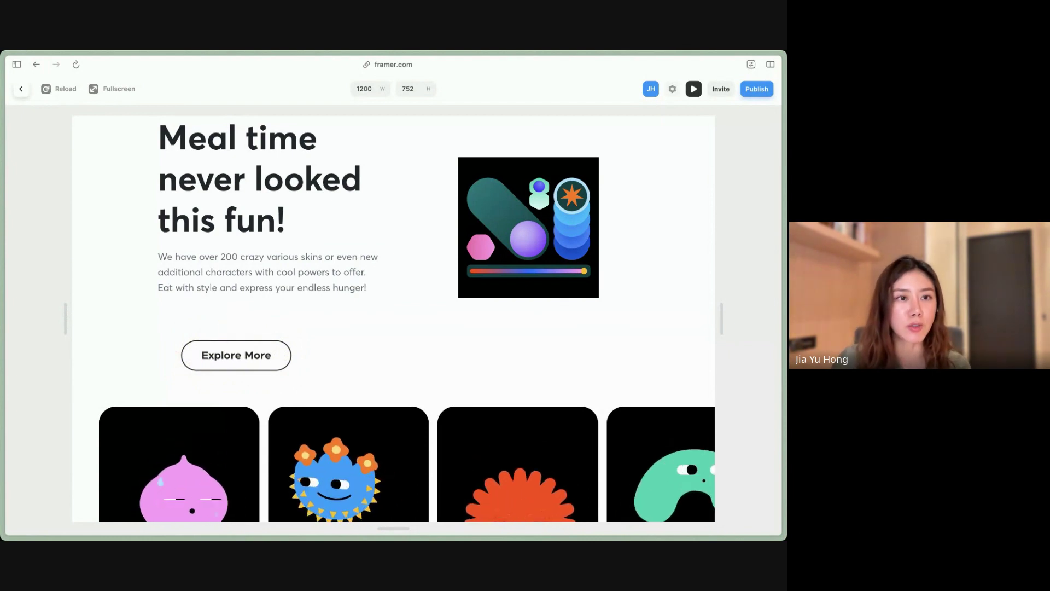
# Step: Leave the hungry-monsters preview and open the Home page to look over its Reimagine presentations section
pyautogui.press('Escape')
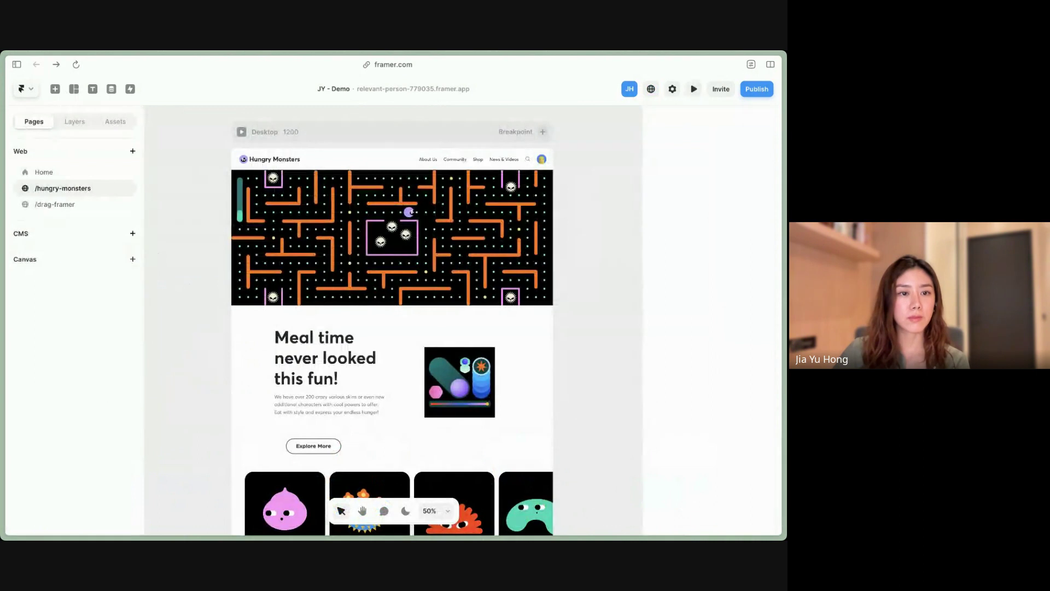
pyautogui.scroll(-1, 392, 320)
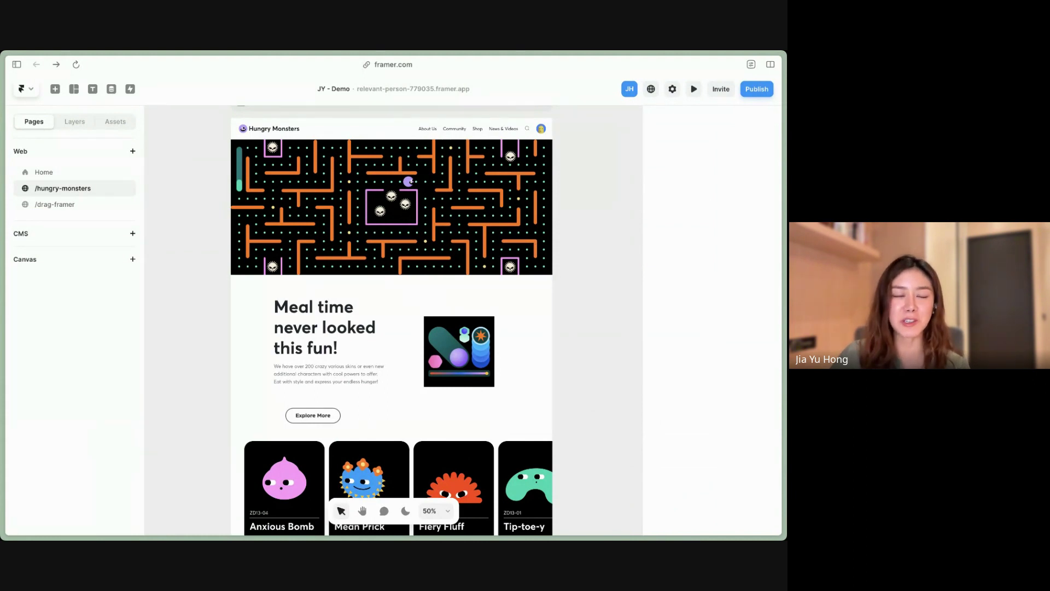
pyautogui.click(43, 172)
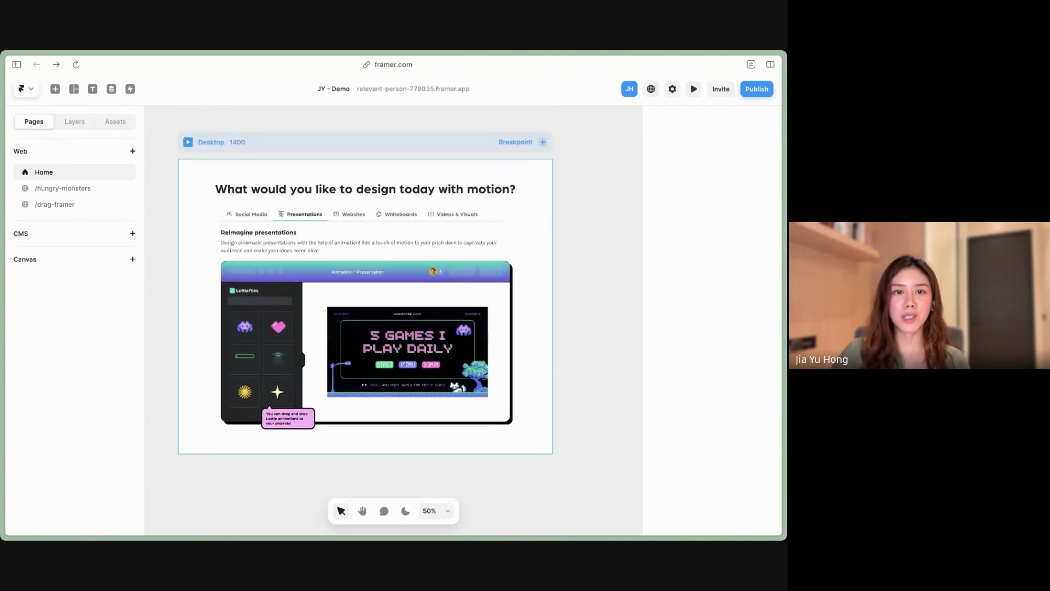
pyautogui.hscroll(-1, 366, 306)
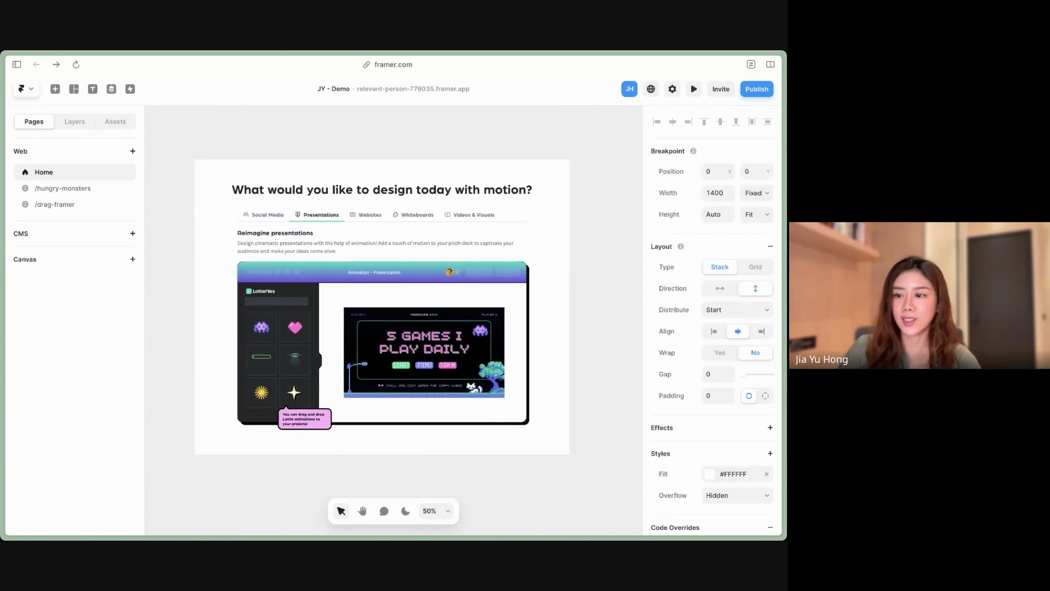
pyautogui.scroll(1, 293, 304)
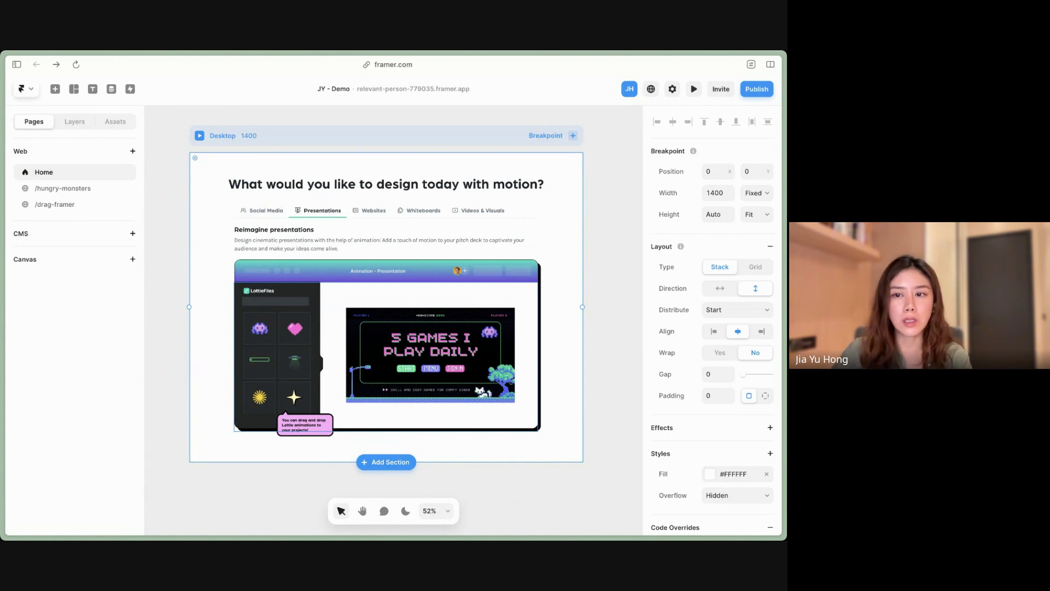
pyautogui.scroll(-2, 386, 307)
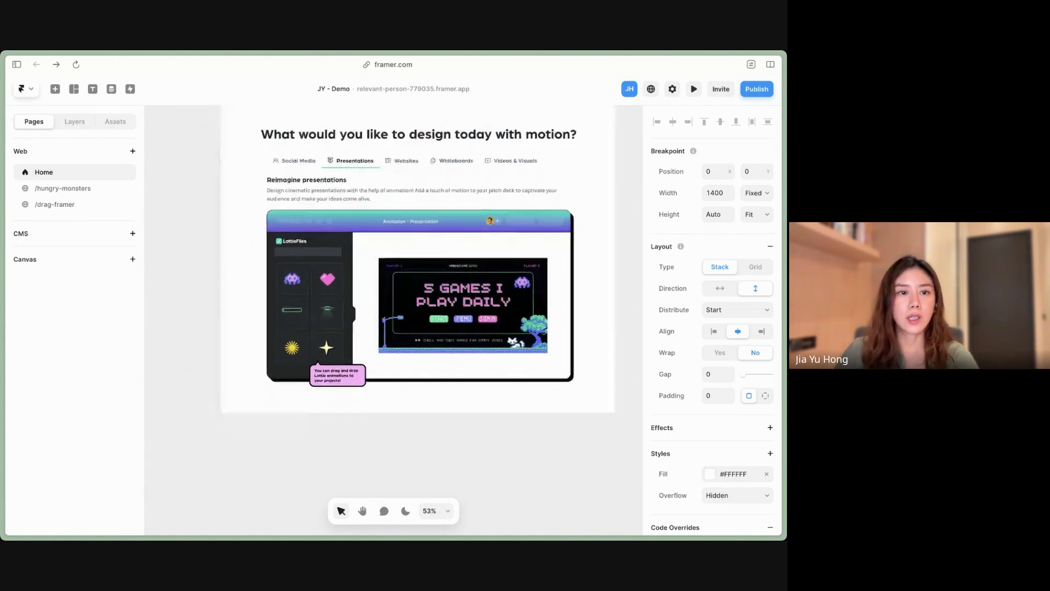
# Step: On the /drag-framer page, remove the rocket frame's existing Drag effect and add a new Drag effect
pyautogui.click(75, 204)
pyautogui.click(389, 344)
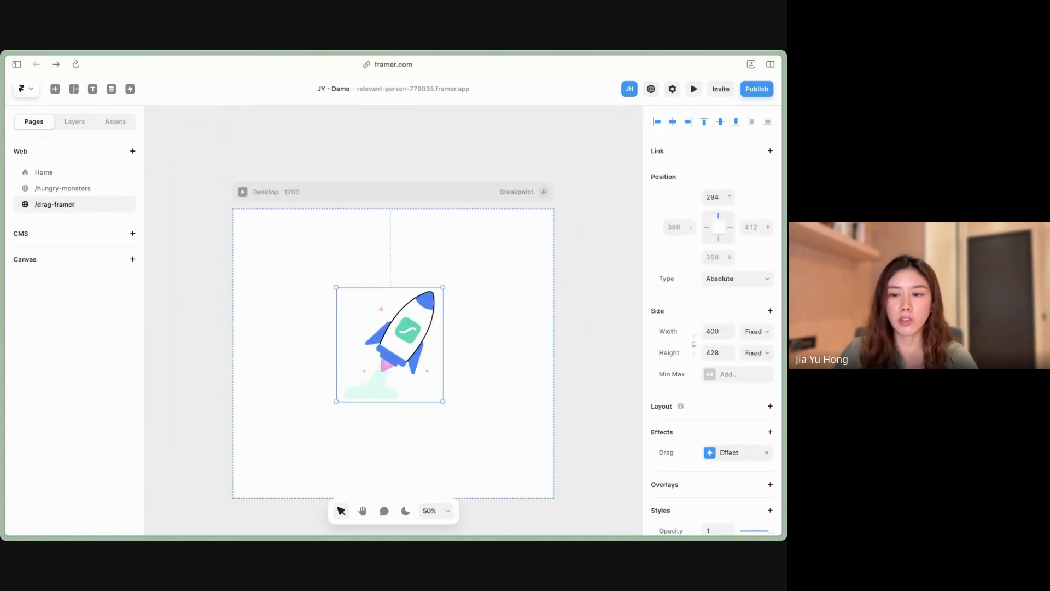
pyautogui.scroll(-2, 712, 325)
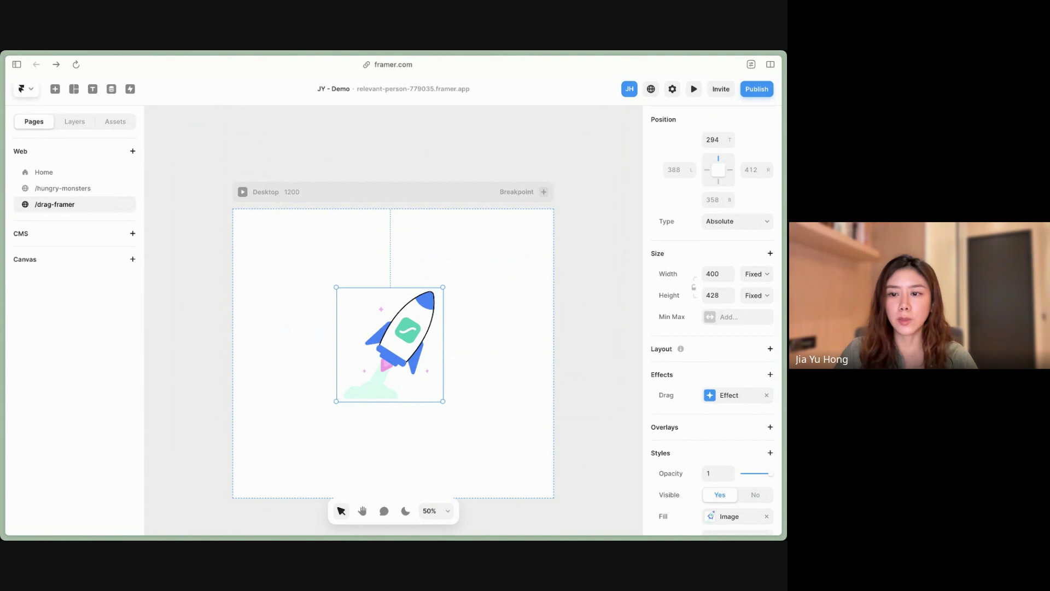
pyautogui.click(767, 395)
pyautogui.scroll(-2, 393, 327)
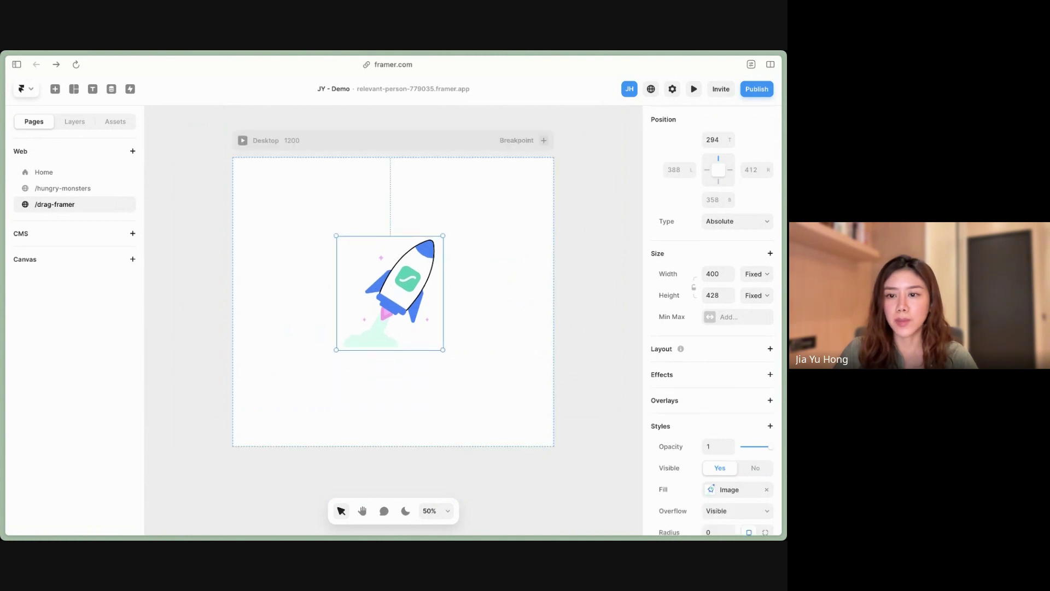
pyautogui.click(770, 374)
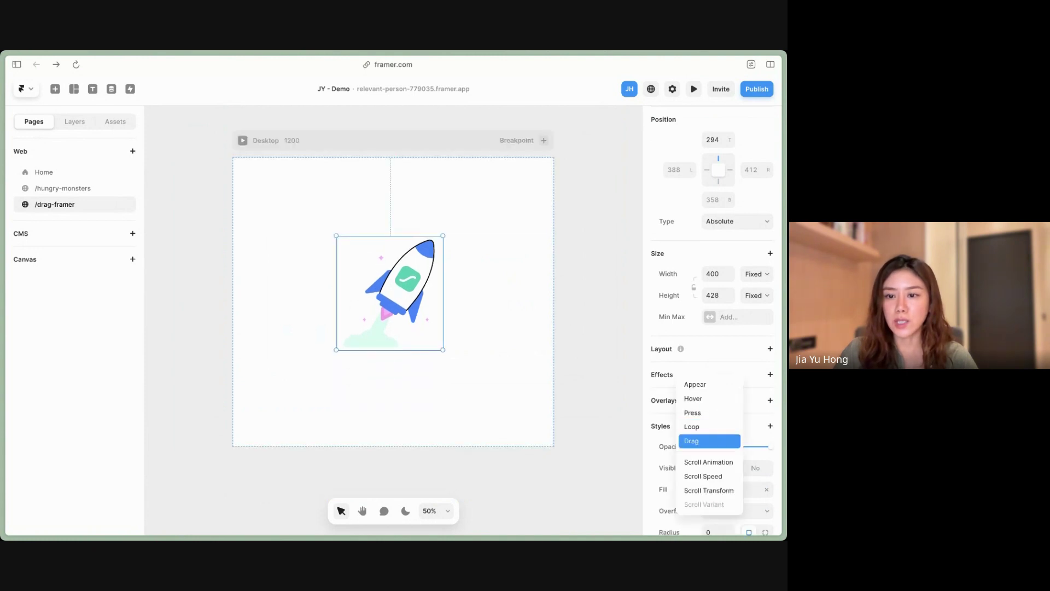
pyautogui.click(709, 439)
pyautogui.scroll(1, 394, 301)
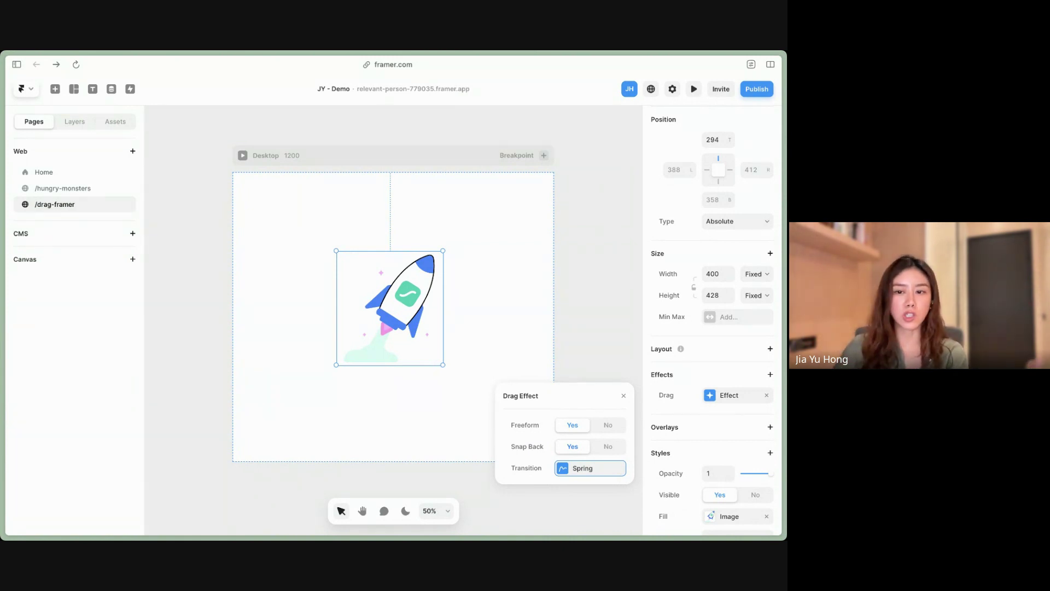
# Step: Preview the page, test moving the rocket in two different directions, and return to the canvas
pyautogui.press('super+p')
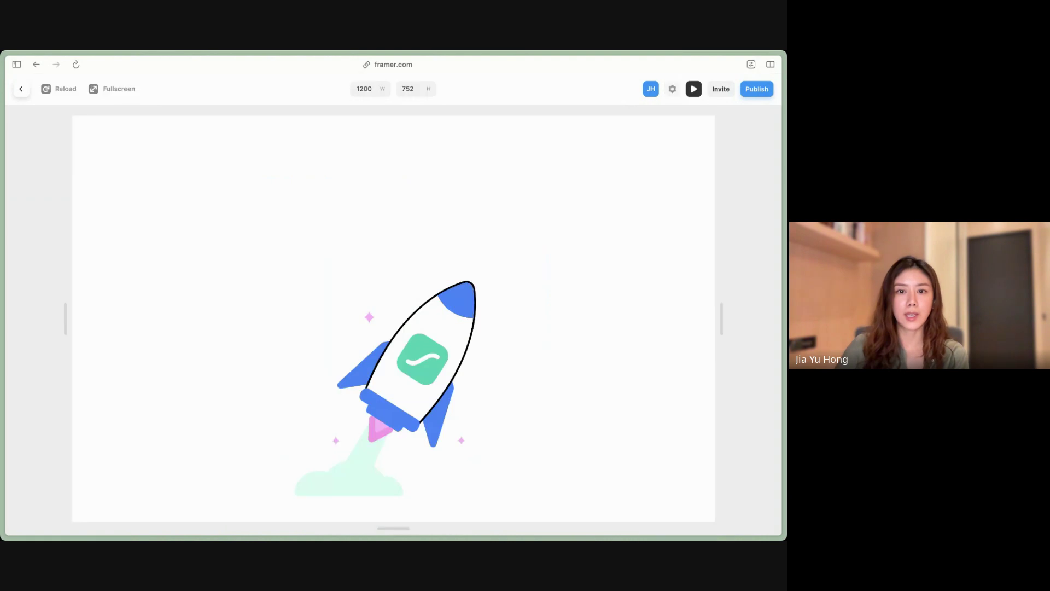
pyautogui.moveTo(425, 359); pyautogui.dragTo(602, 219)
pyautogui.moveTo(424, 359); pyautogui.dragTo(204, 193)
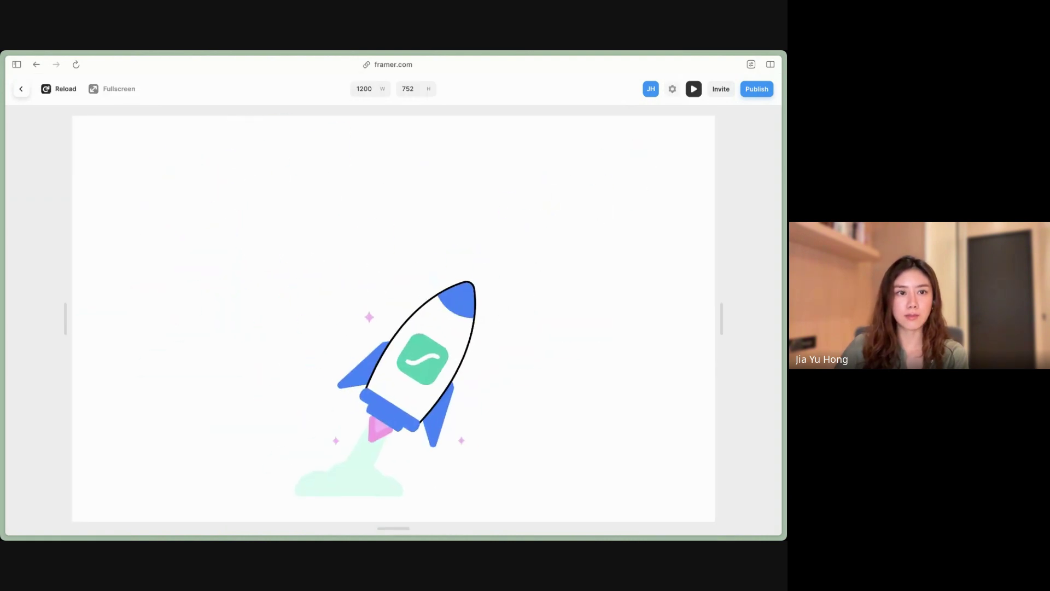
pyautogui.click(20, 88)
# Step: Set Snap Back to No in the rocket's Drag effect and test moving the rocket in the preview
pyautogui.click(730, 396)
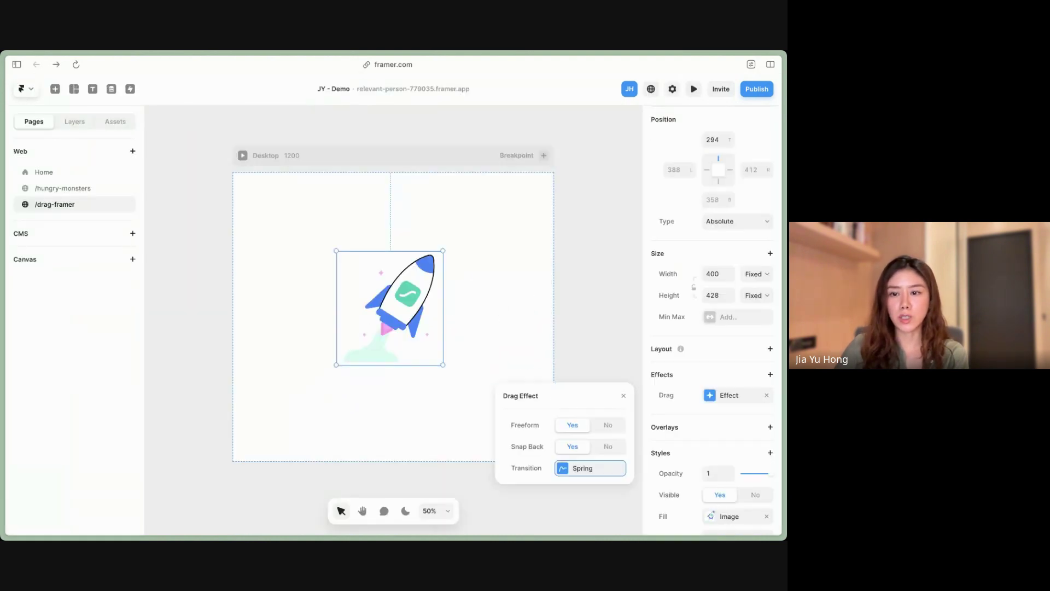
pyautogui.click(608, 446)
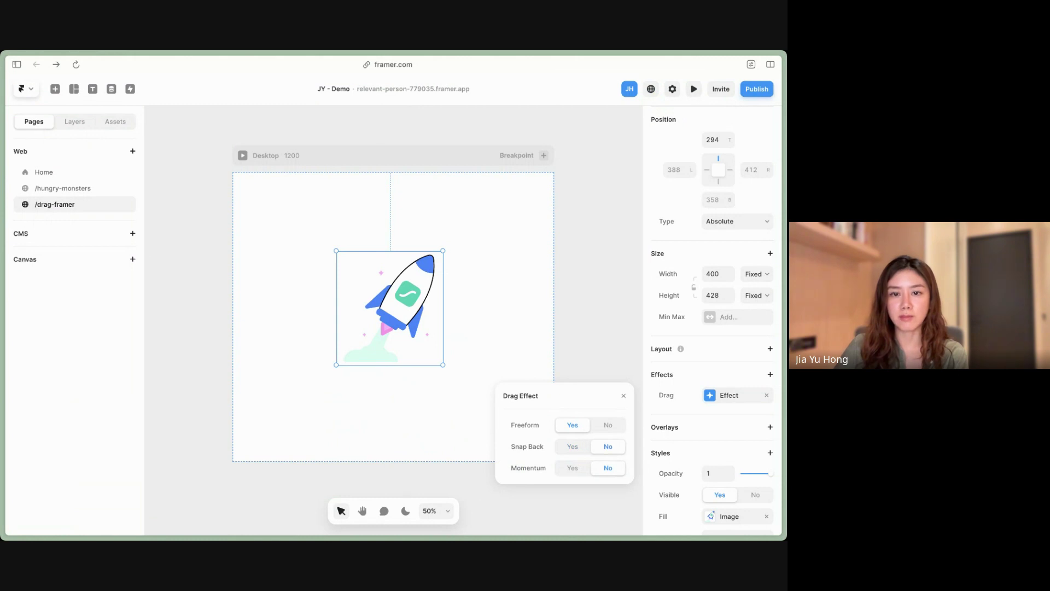
pyautogui.press('super+p')
pyautogui.moveTo(337, 416); pyautogui.dragTo(517, 299)
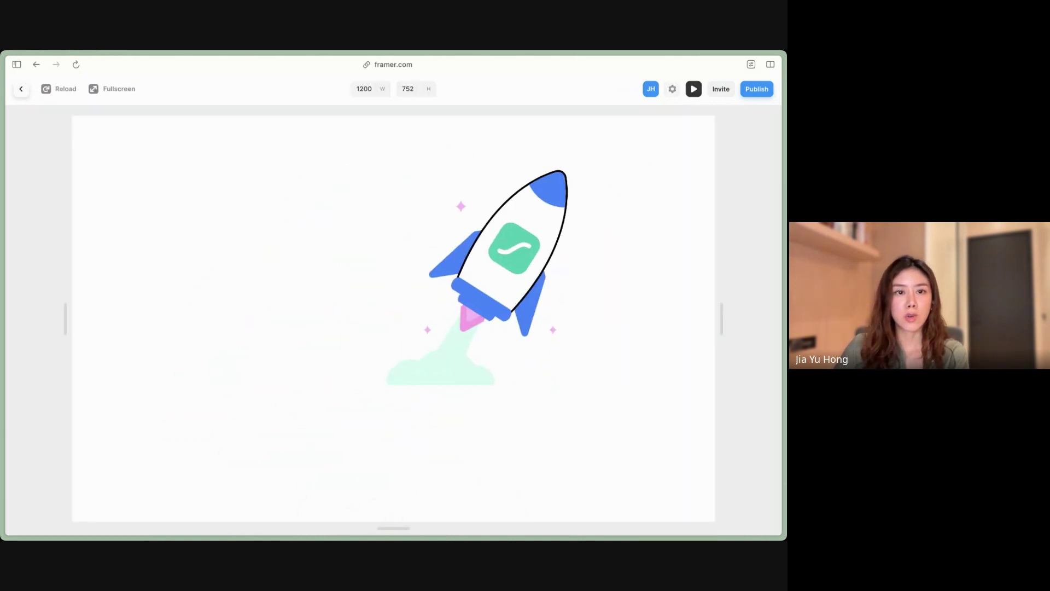
pyautogui.press('Escape')
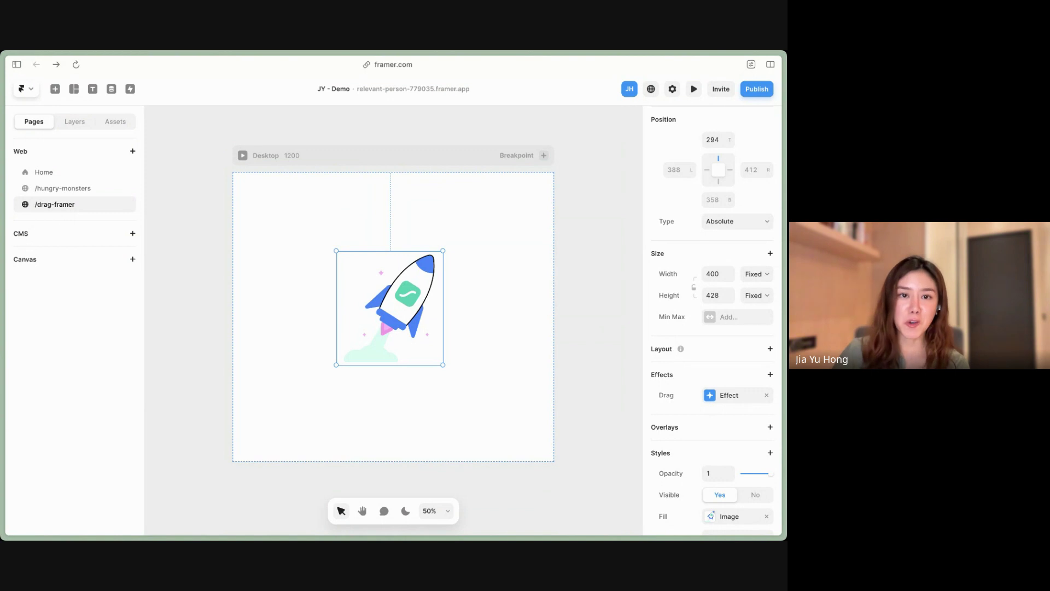
# Step: Return to the Home page, bring the whole Desktop frame into view and clear the selection
pyautogui.click(44, 172)
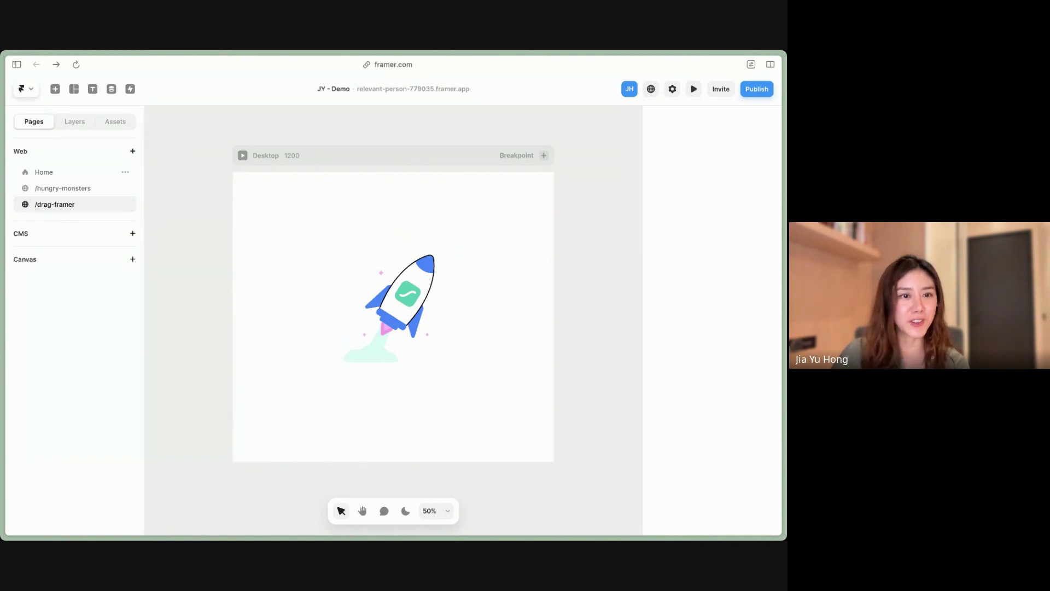
pyautogui.click(44, 171)
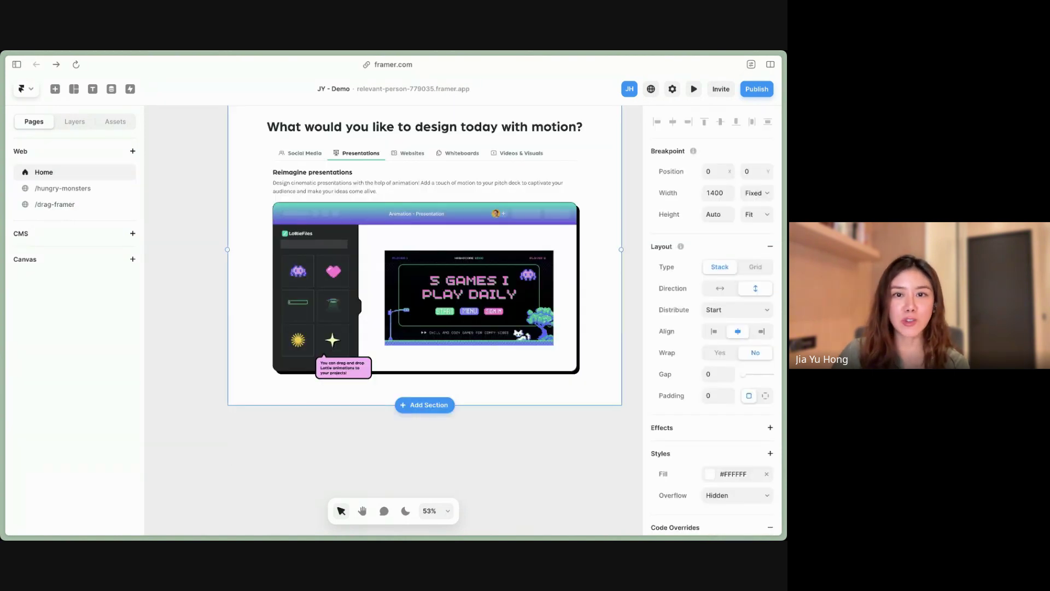
pyautogui.scroll(1, 424, 260)
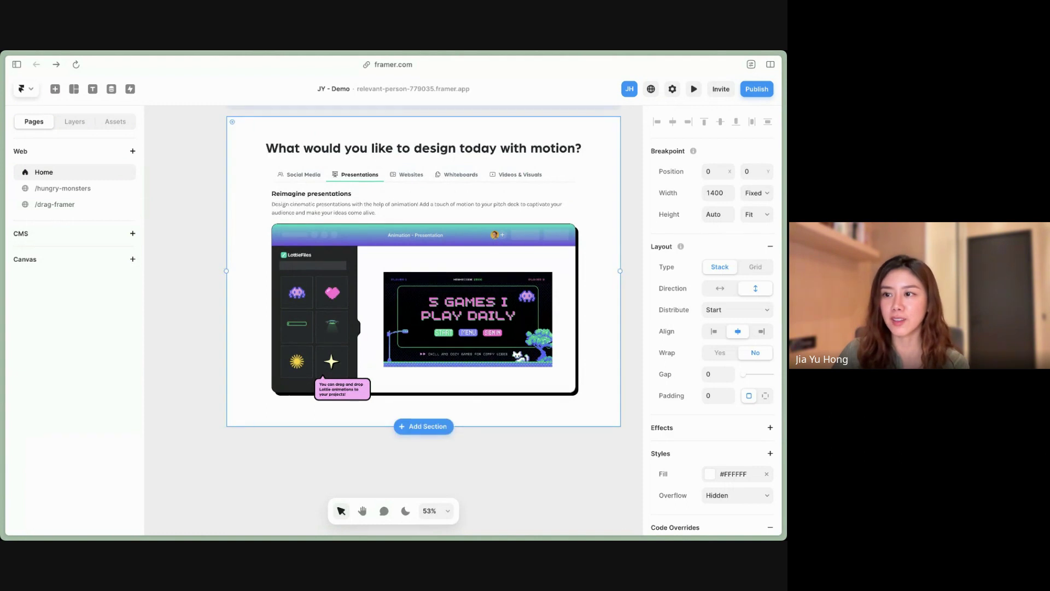
pyautogui.scroll(1, 424, 271)
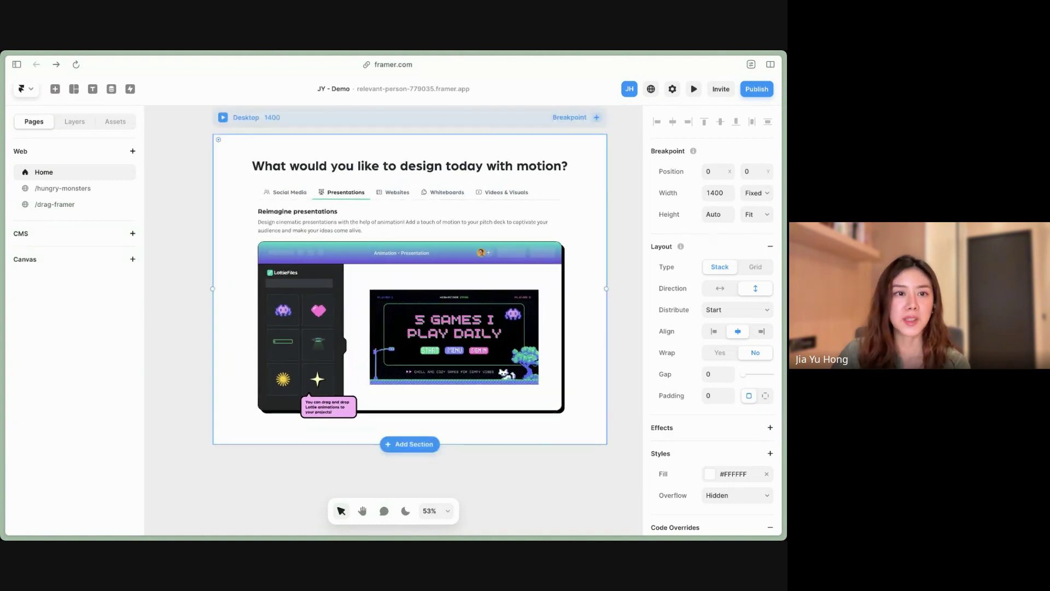
pyautogui.press('Escape')
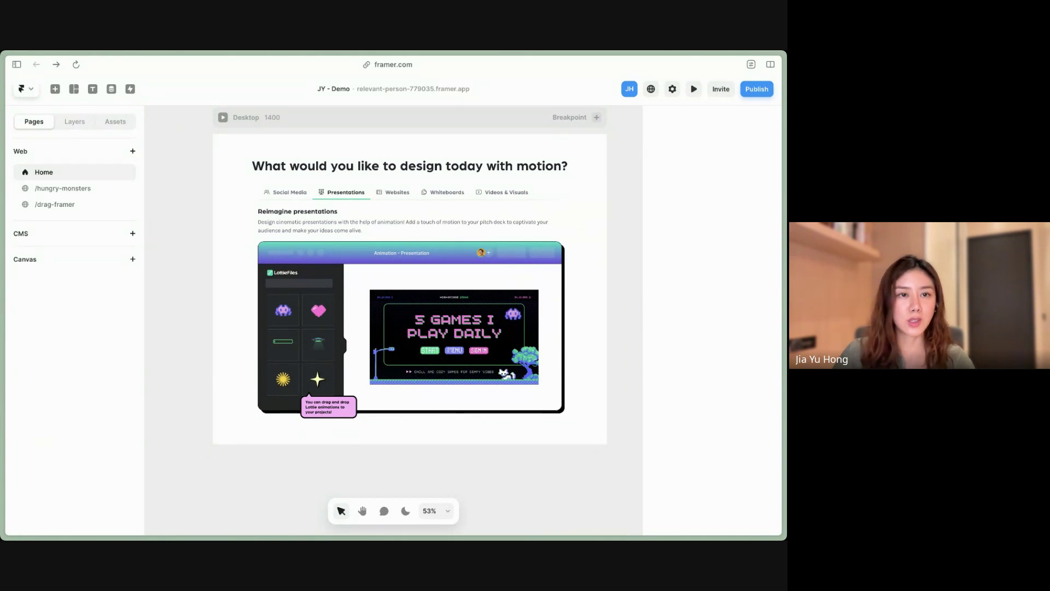
pyautogui.hotkey('alt', '3')
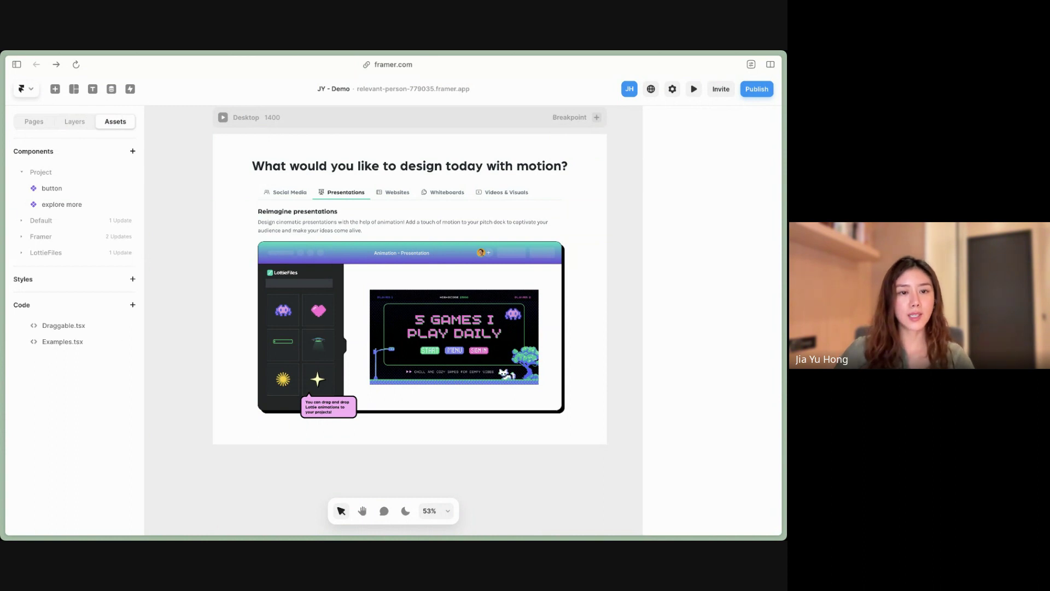
pyautogui.click(132, 305)
pyautogui.click(337, 318)
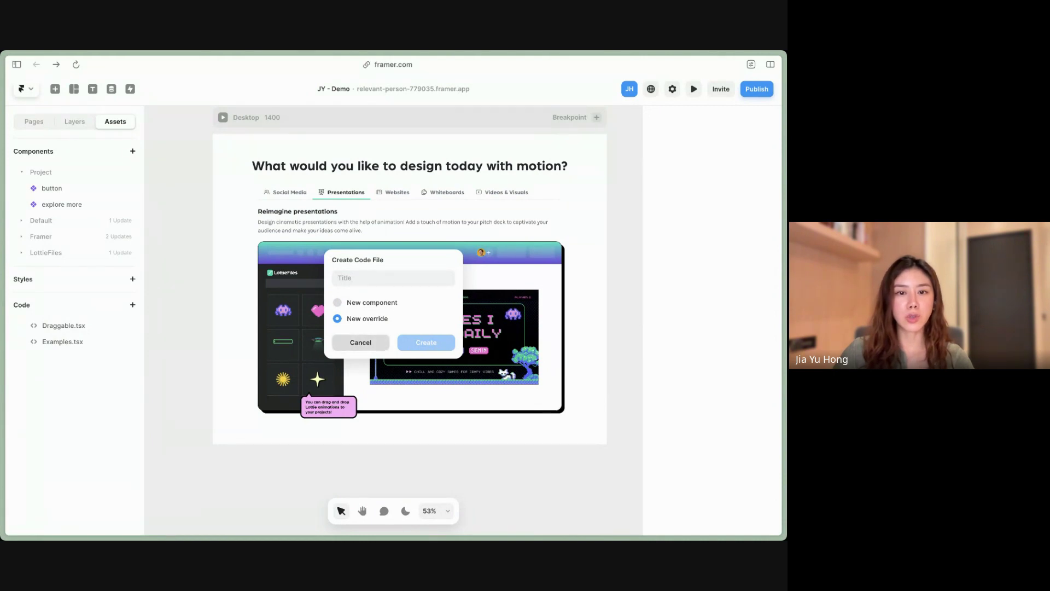
pyautogui.click(360, 343)
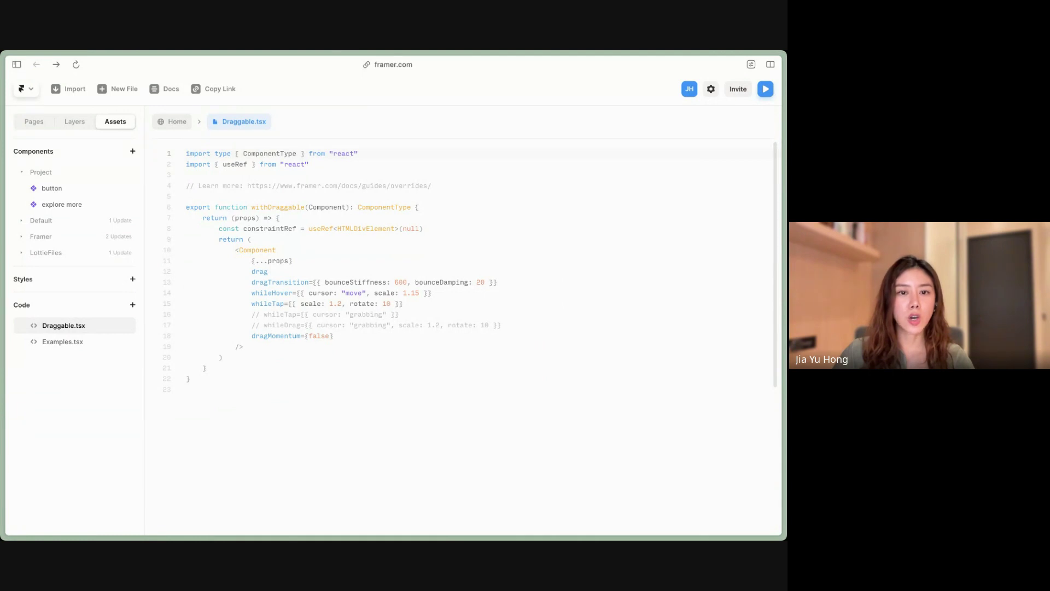
# Step: Examine the withDraggable override in Draggable.tsx, highlighting its whileHover and whileTap lines, and return to the Home page
pyautogui.click(190, 379)
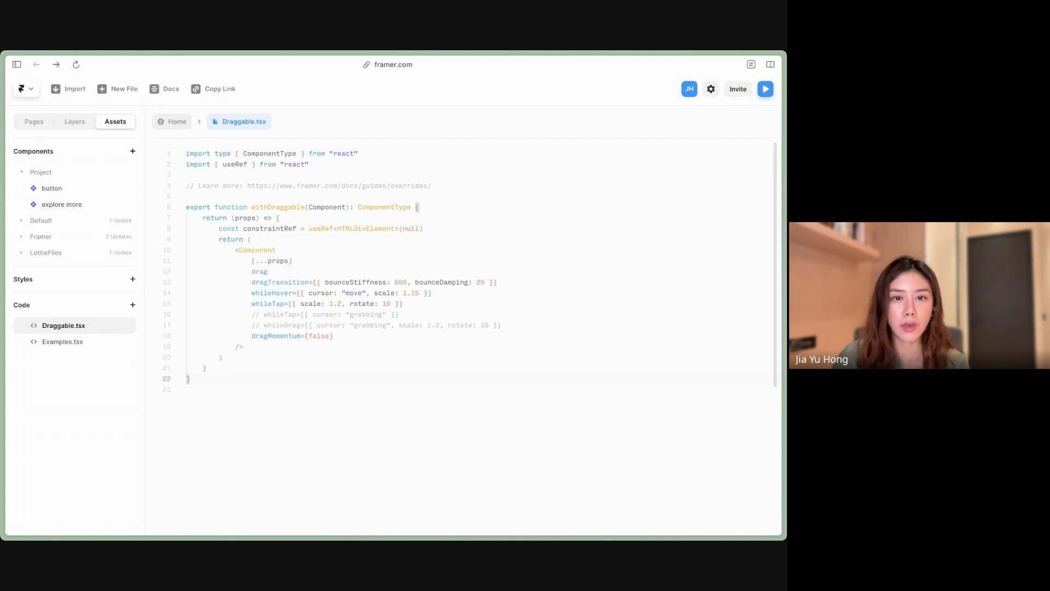
pyautogui.moveTo(252, 293); pyautogui.dragTo(432, 293)
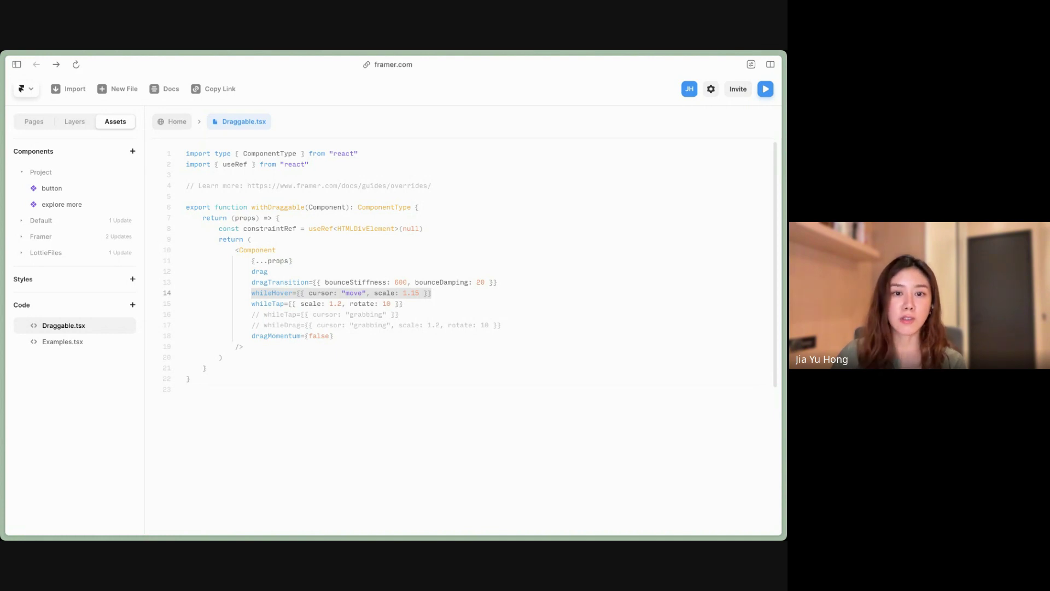
pyautogui.moveTo(252, 304); pyautogui.dragTo(403, 303)
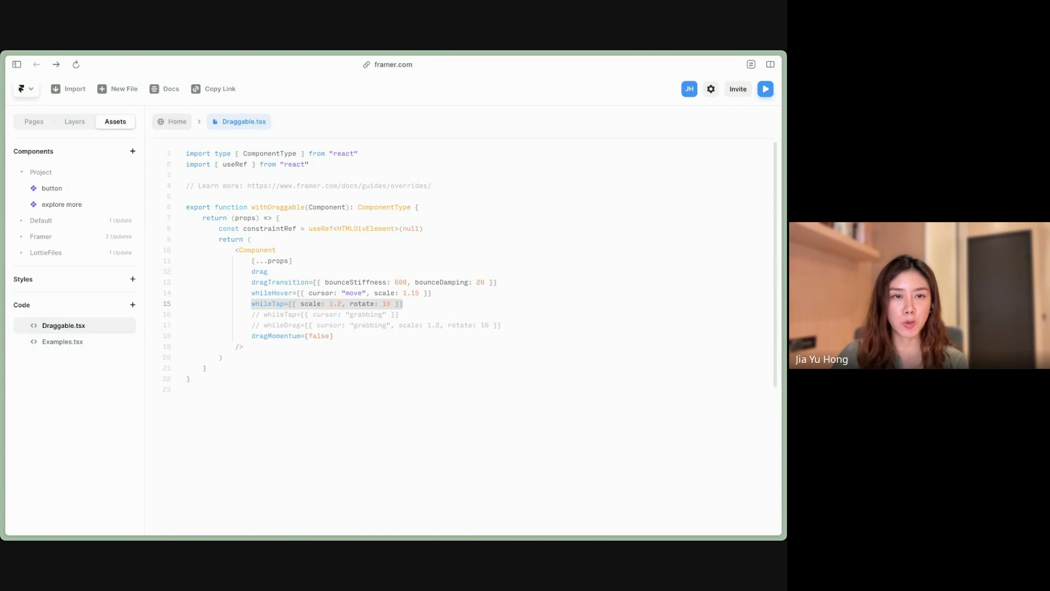
pyautogui.click(172, 121)
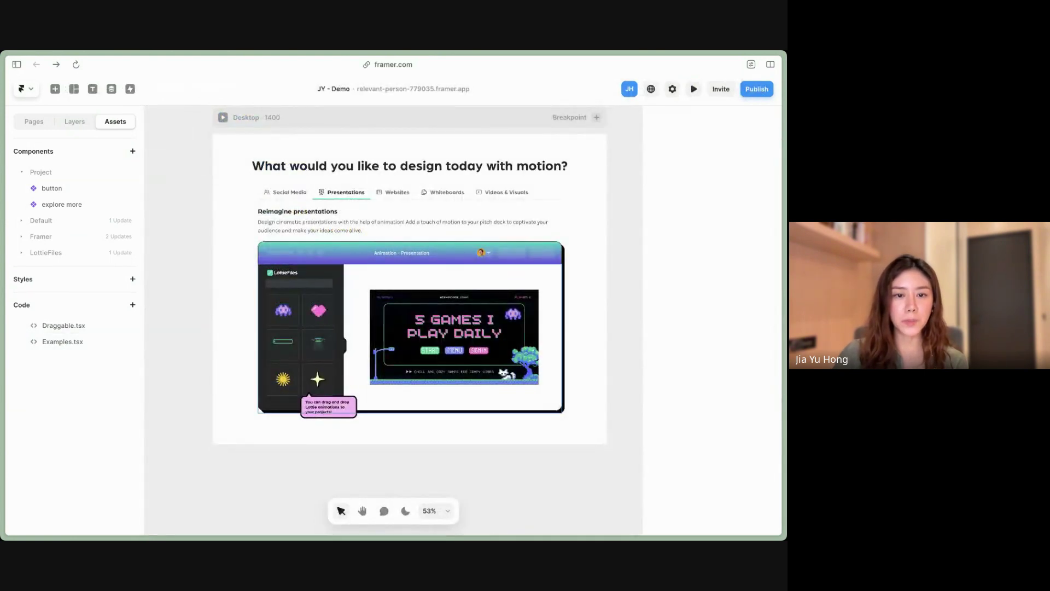
# Step: Select the star sticker's DotLottiePlayer, widen the layer list to read full names, and review its player settings
pyautogui.click(317, 379)
pyautogui.click(74, 122)
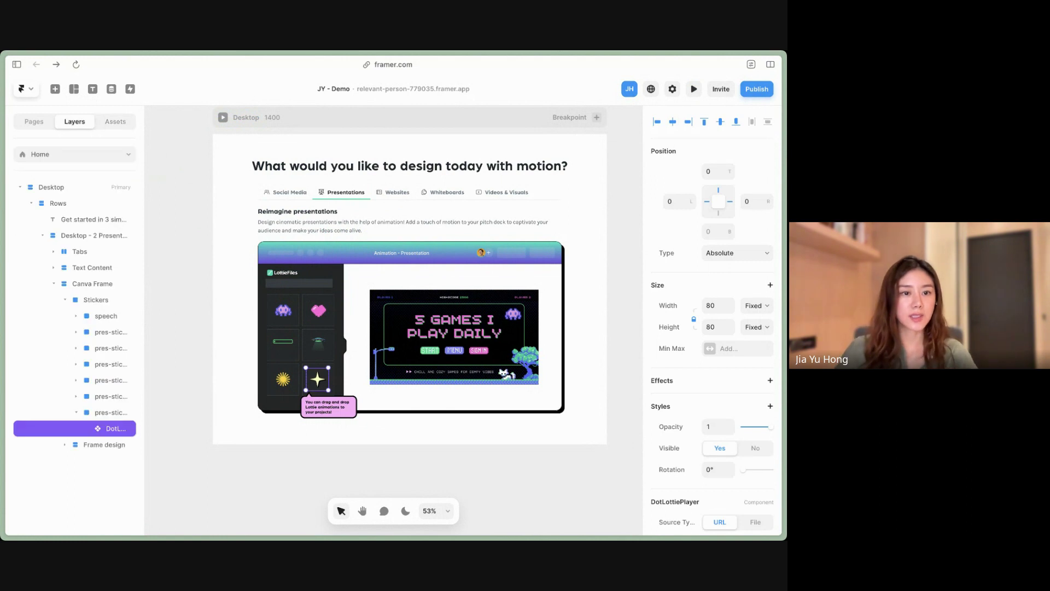
pyautogui.scroll(-1, 326, 403)
pyautogui.scroll(5, 325, 406)
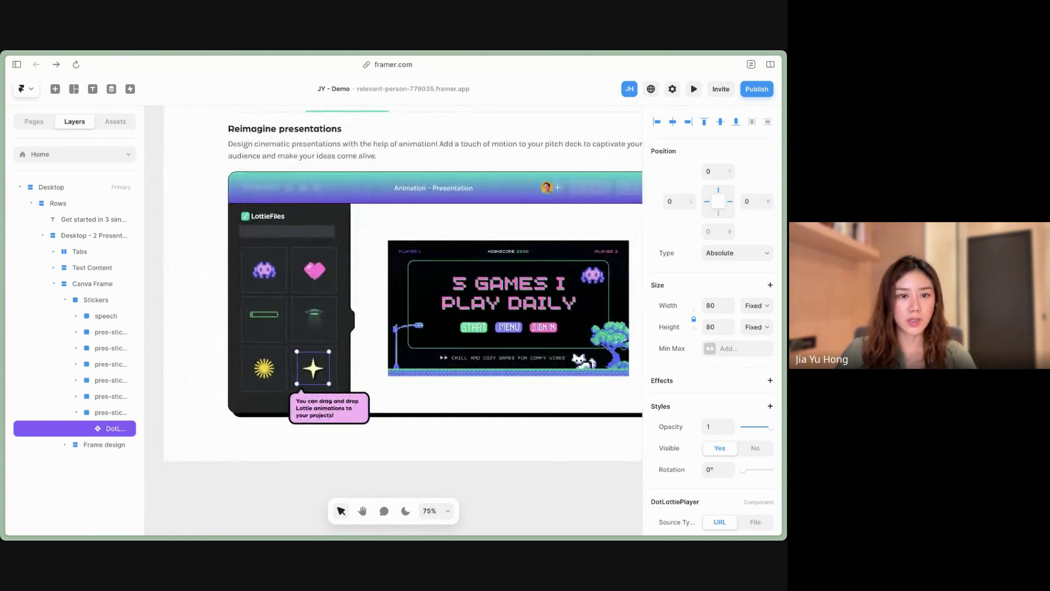
pyautogui.moveTo(144, 350); pyautogui.dragTo(177, 350)
pyautogui.scroll(-4, 712, 340)
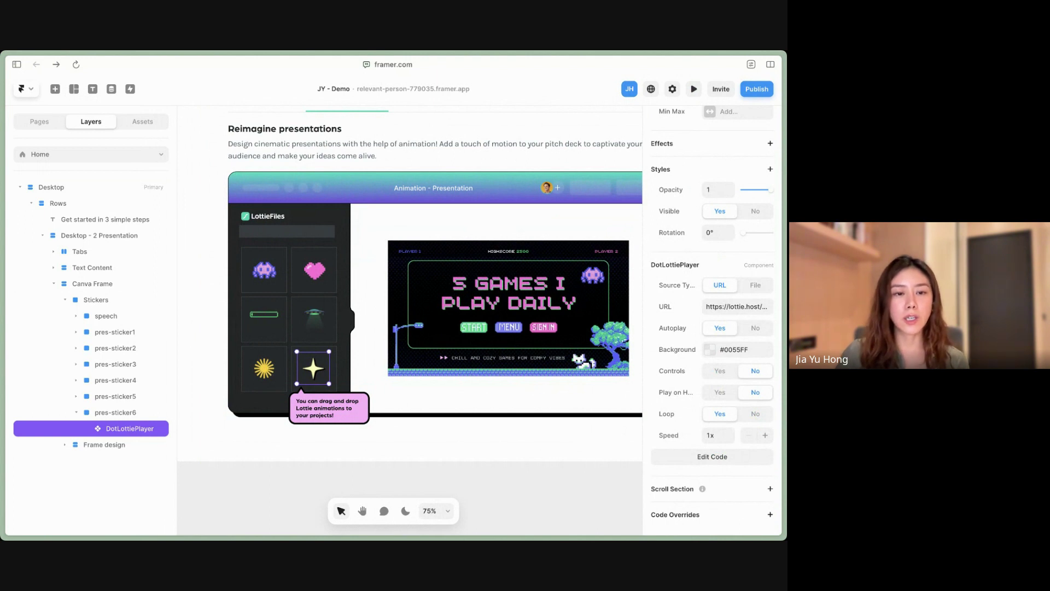
# Step: Apply the withDraggable code override from the Draggable file to the star's parent frame, pres-sticker6
pyautogui.click(116, 413)
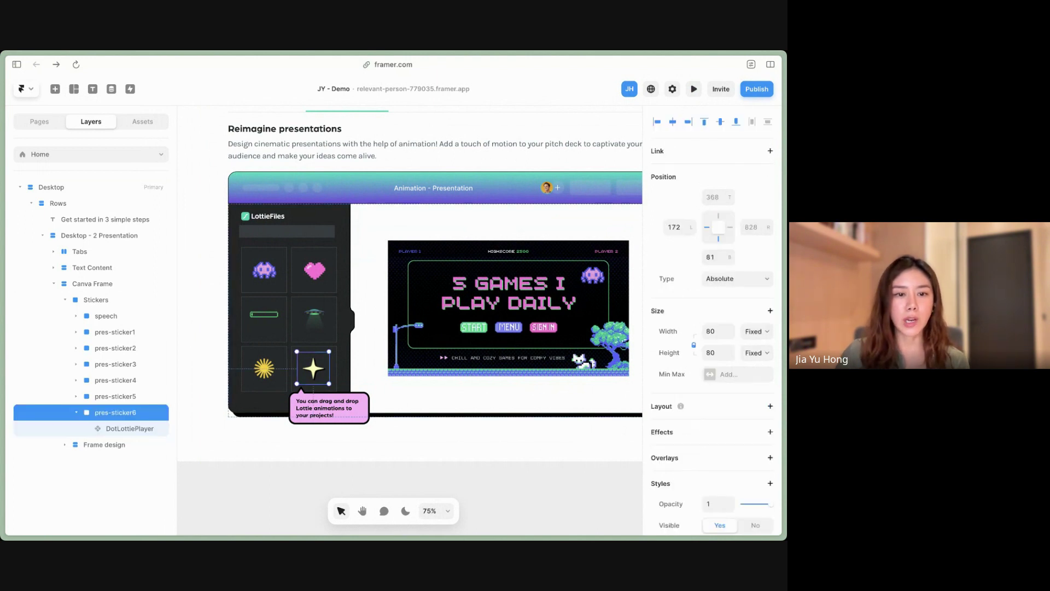
pyautogui.click(129, 429)
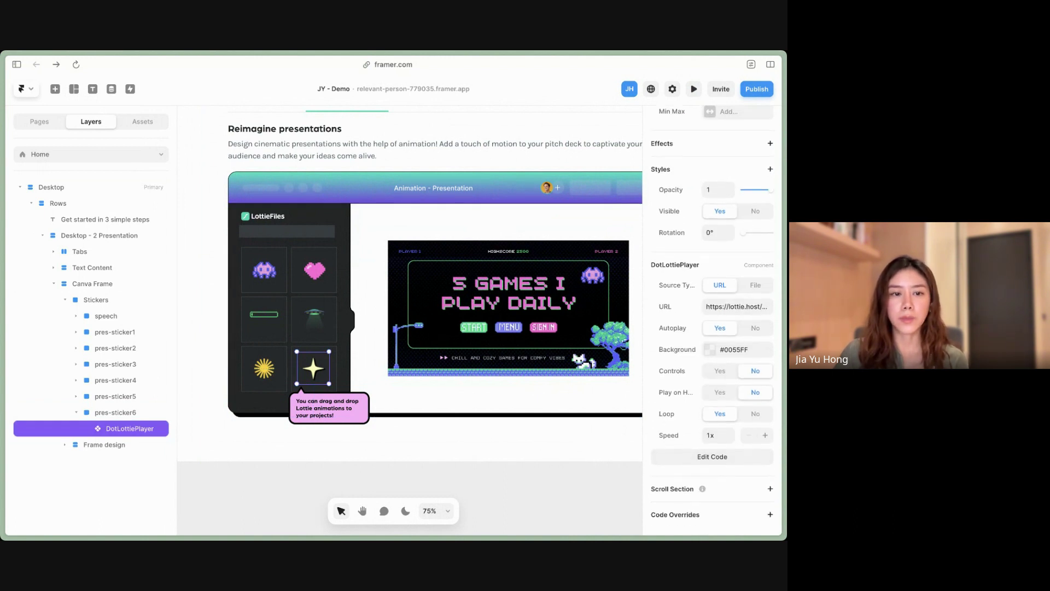
pyautogui.click(115, 412)
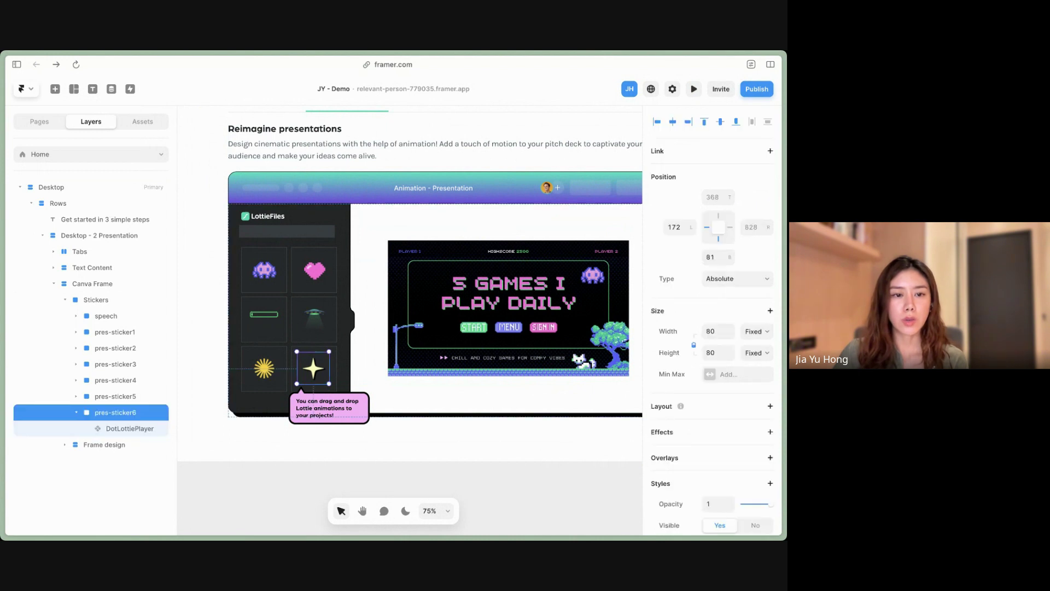
pyautogui.scroll(-5, 712, 317)
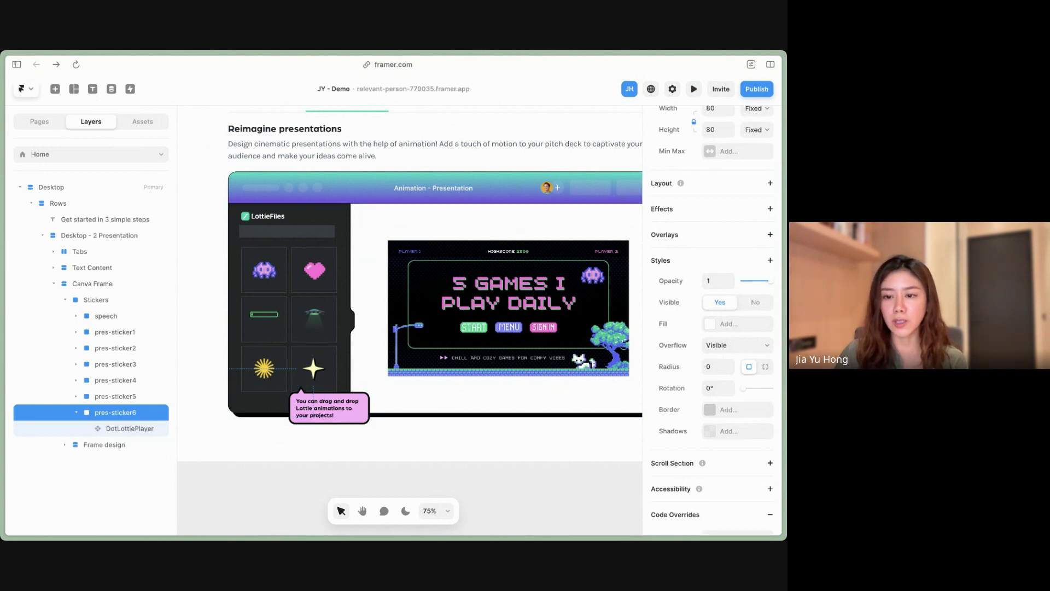
pyautogui.click(770, 515)
pyautogui.scroll(-2, 712, 317)
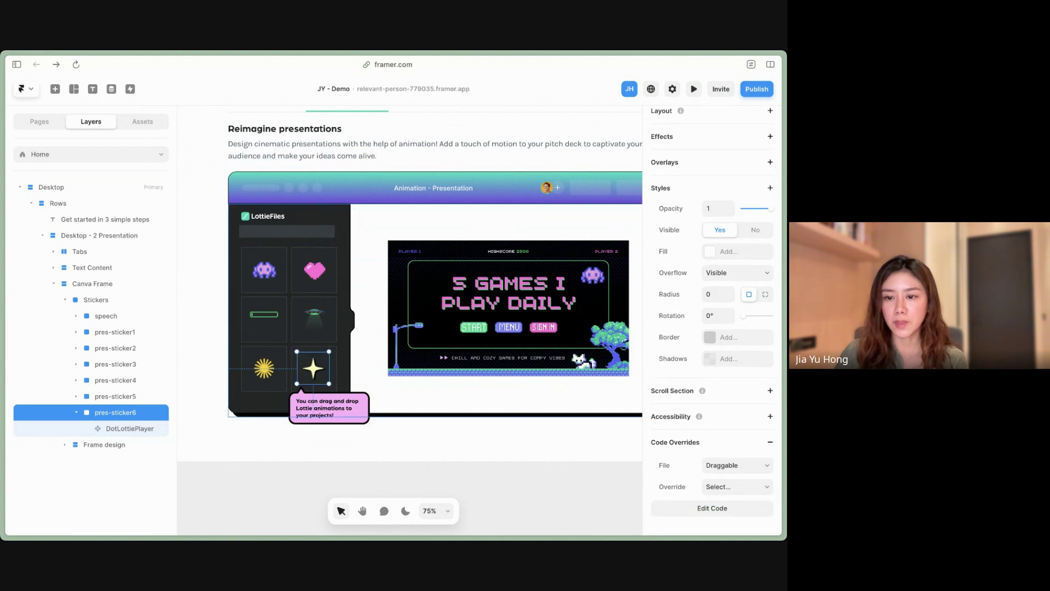
pyautogui.click(737, 465)
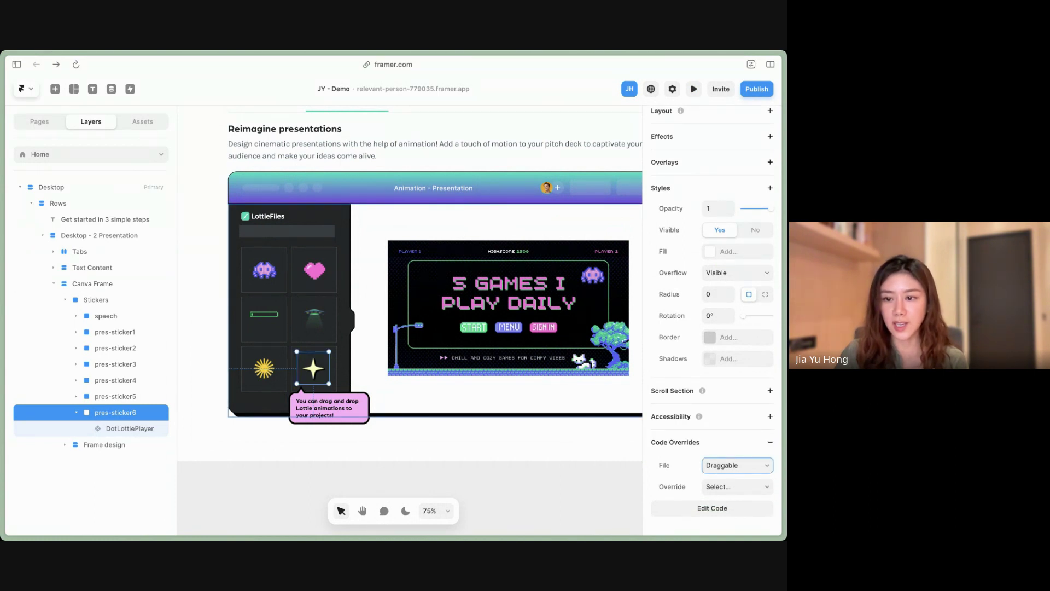
pyautogui.click(732, 499)
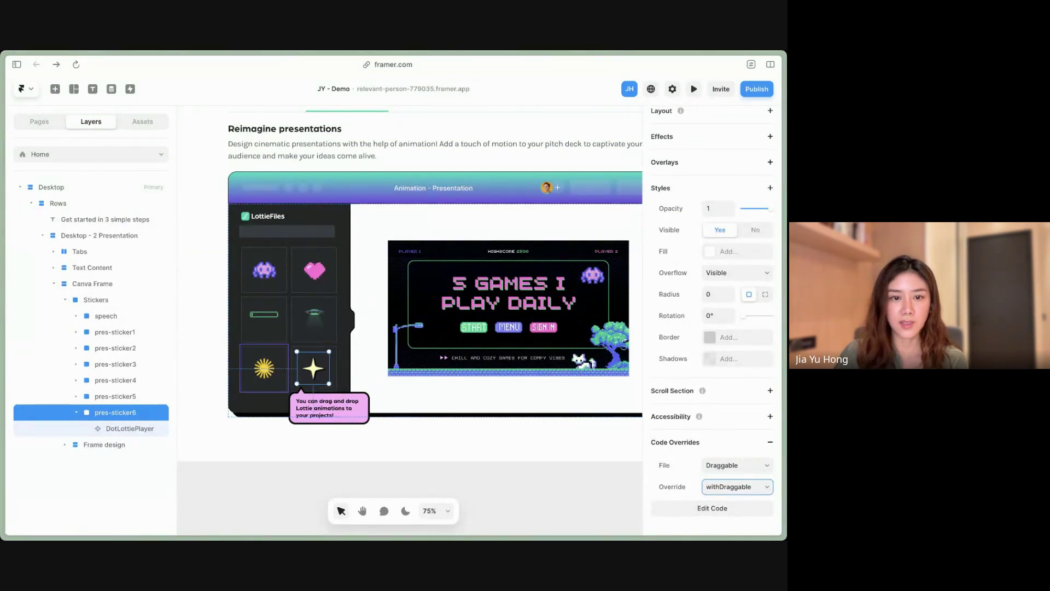
# Step: Select pres-sticker5, the parent frame that holds the sun animation, and bring its code override settings into reach
pyautogui.click(264, 368)
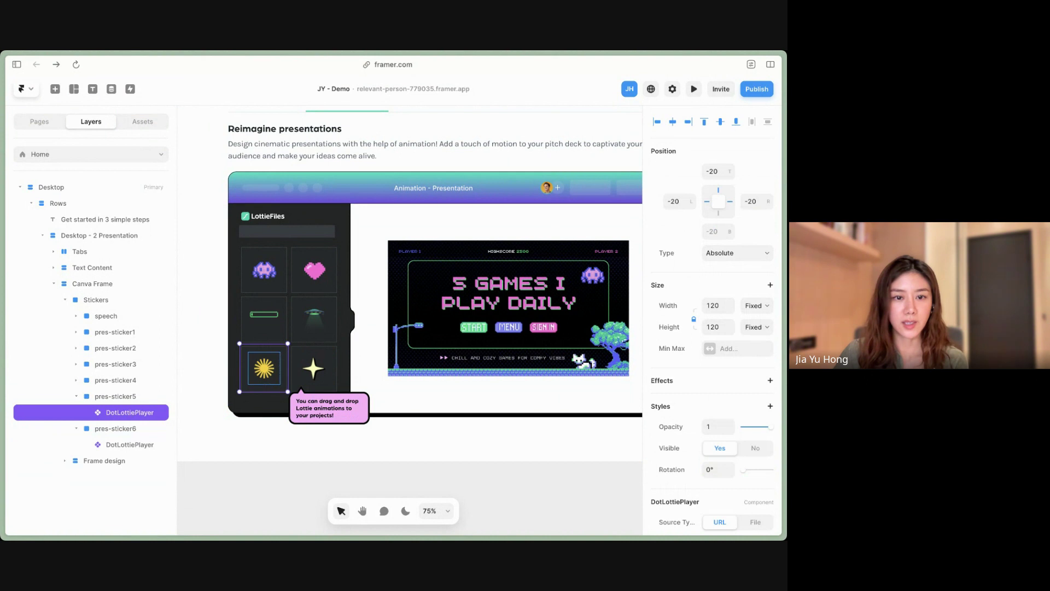
pyautogui.click(115, 396)
pyautogui.scroll(-4, 712, 320)
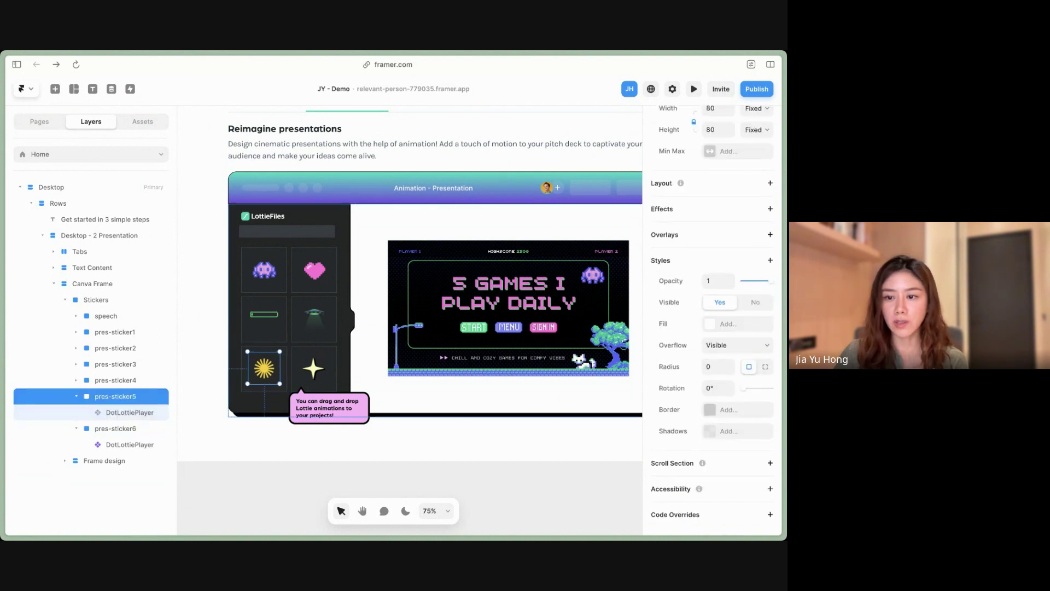
pyautogui.click(771, 515)
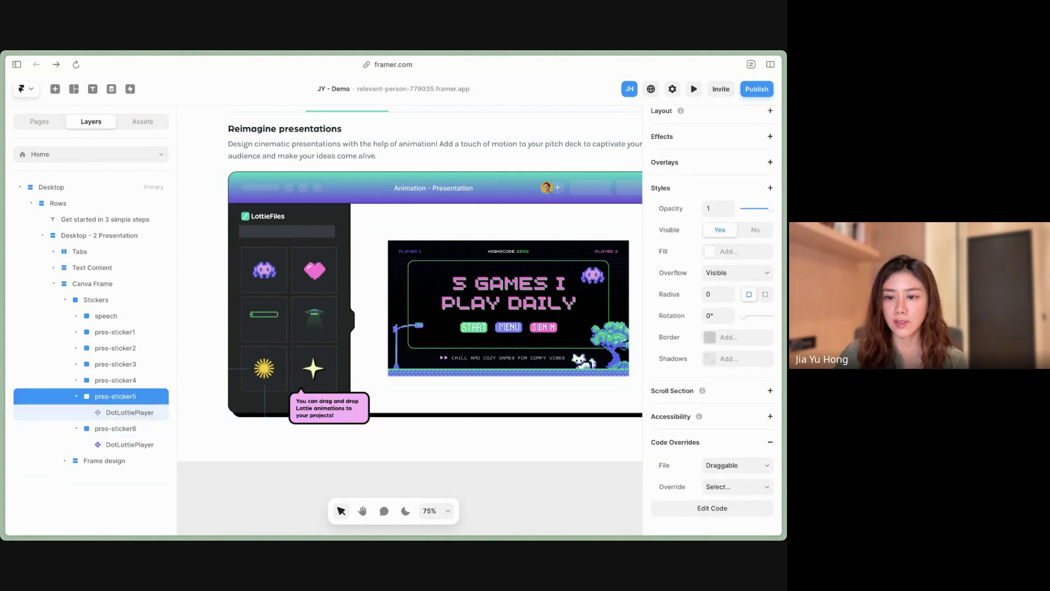
pyautogui.click(770, 442)
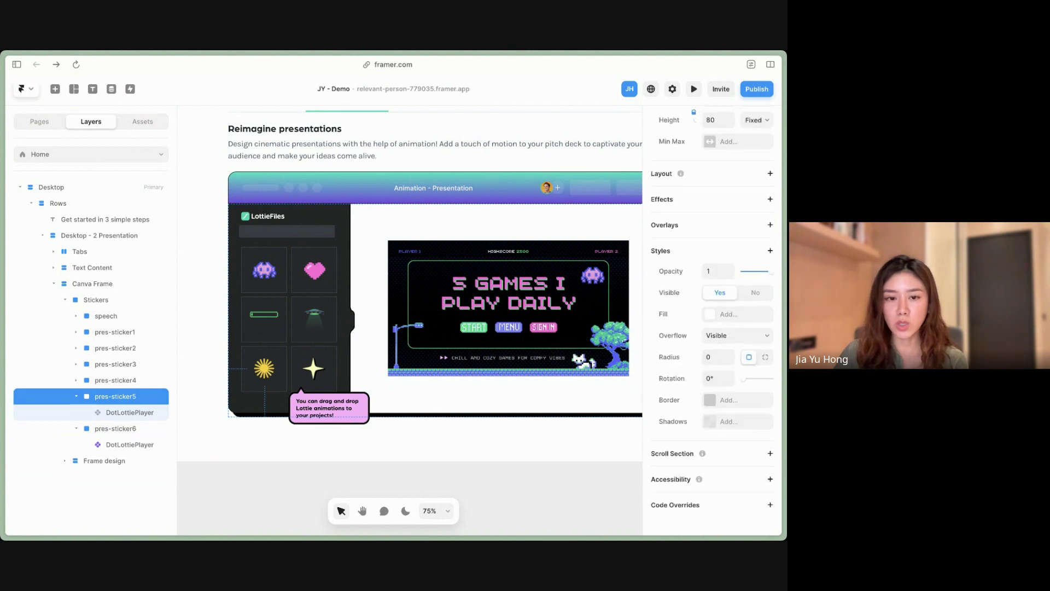
pyautogui.press('super+p')
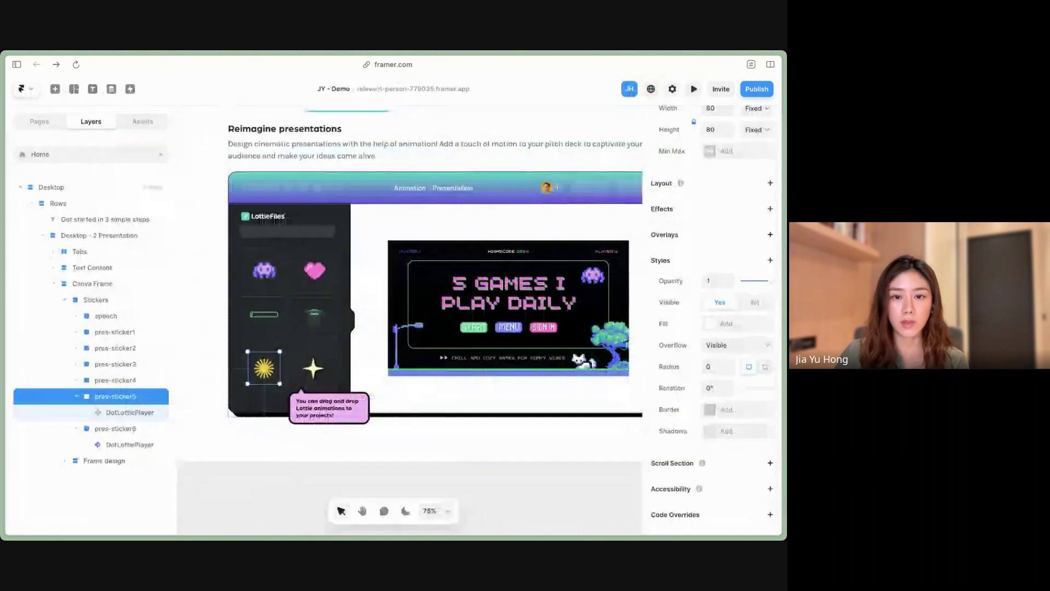
pyautogui.press('Escape')
# Step: Add a code override to pres-sticker5, using the Draggable file and its withDraggable override
pyautogui.click(770, 514)
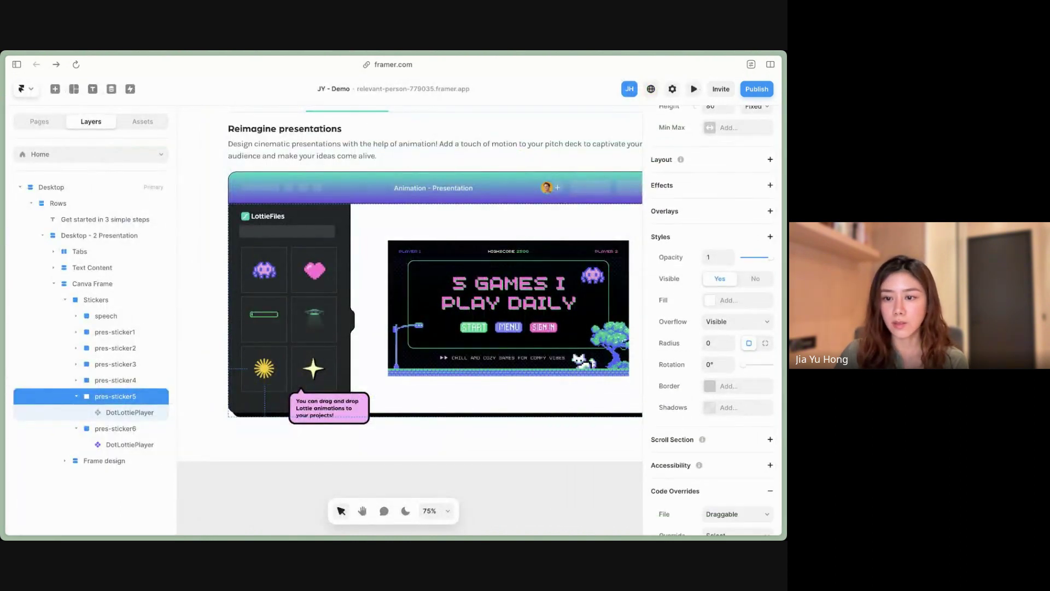
pyautogui.click(736, 487)
pyautogui.click(737, 500)
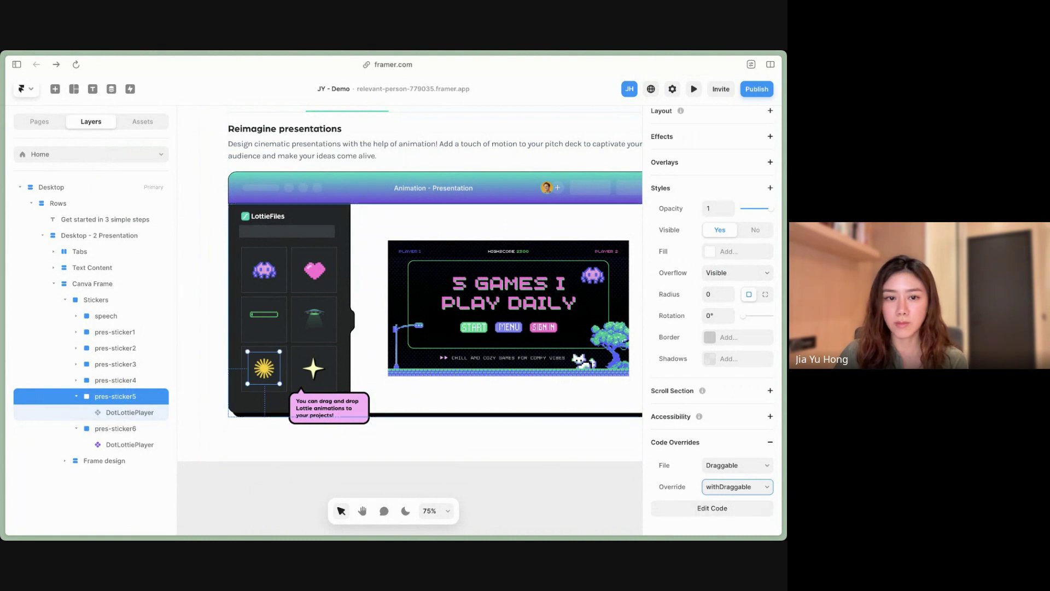
# Step: Check the code override settings of the UFO frame pres-sticker4 and the loading bar frame pres-sticker3
pyautogui.click(313, 368)
pyautogui.click(314, 316)
pyautogui.press('Escape')
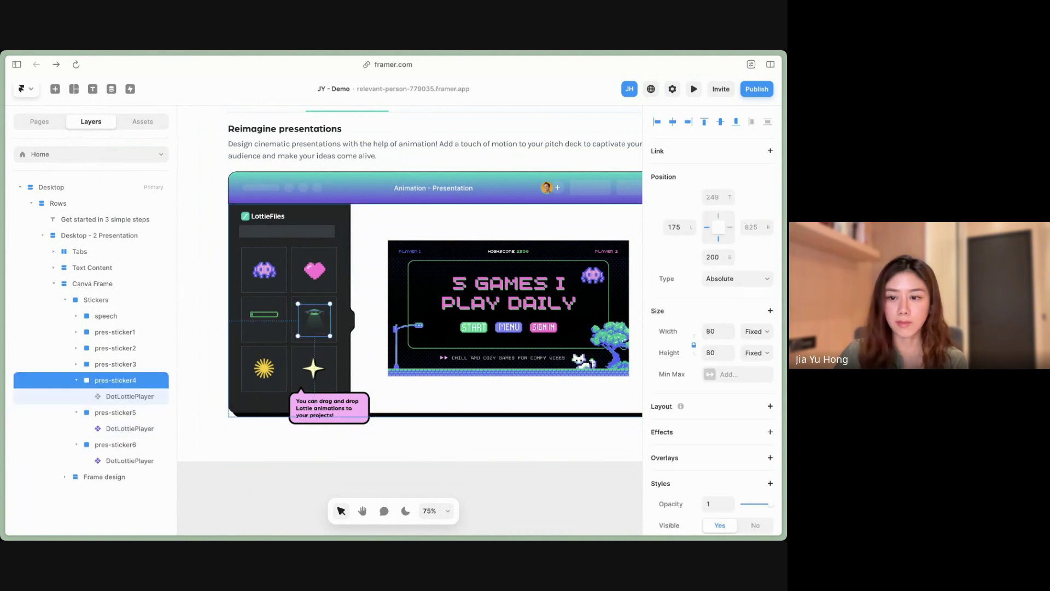
pyautogui.scroll(-4, 712, 320)
pyautogui.scroll(-2, 711, 320)
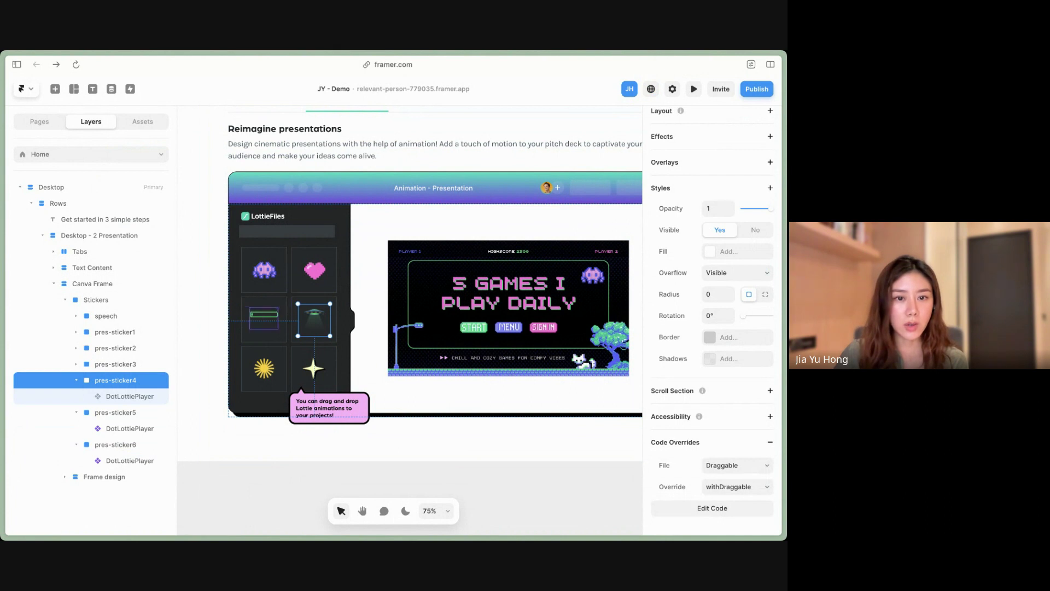
pyautogui.click(264, 318)
pyautogui.press('Escape')
pyautogui.scroll(-5, 712, 320)
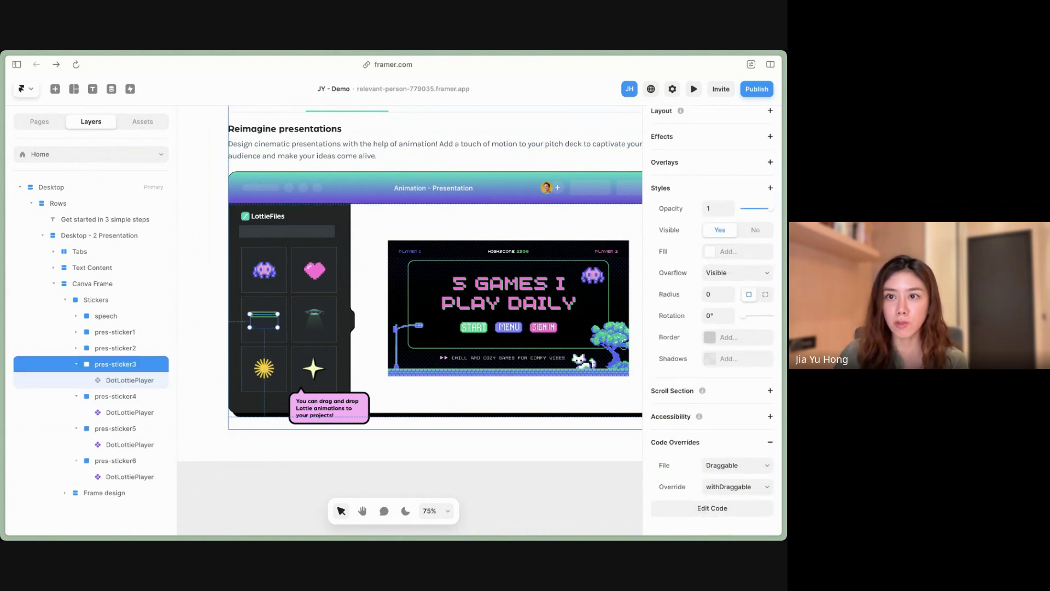
# Step: Preview the page and test moving the Lottie stickers from their grid onto the "5 Games I Play Daily" slide
pyautogui.press('super+p')
pyautogui.scroll(-4, 393, 319)
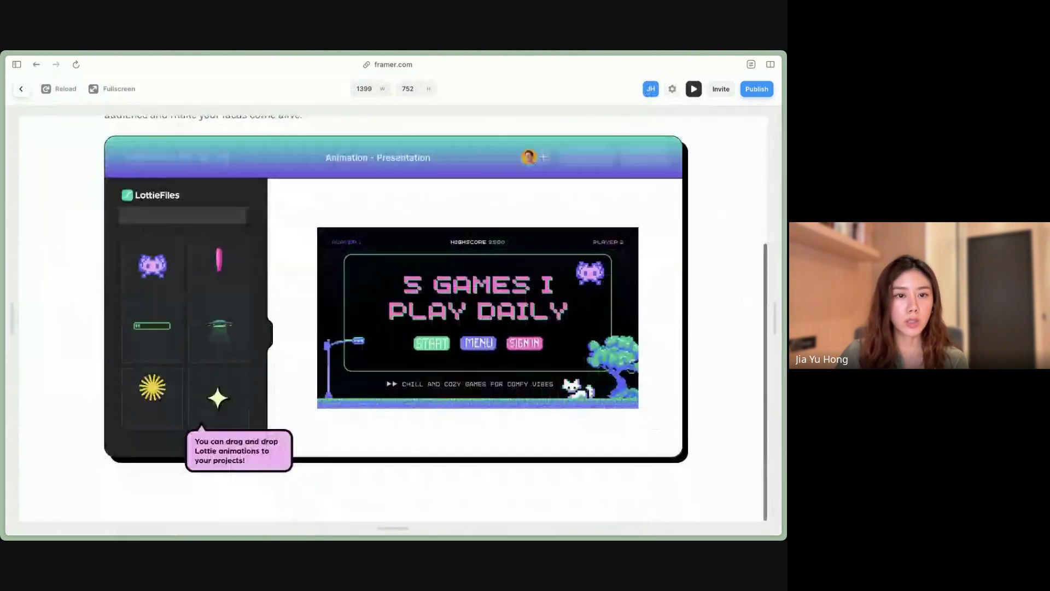
pyautogui.scroll(1, 393, 318)
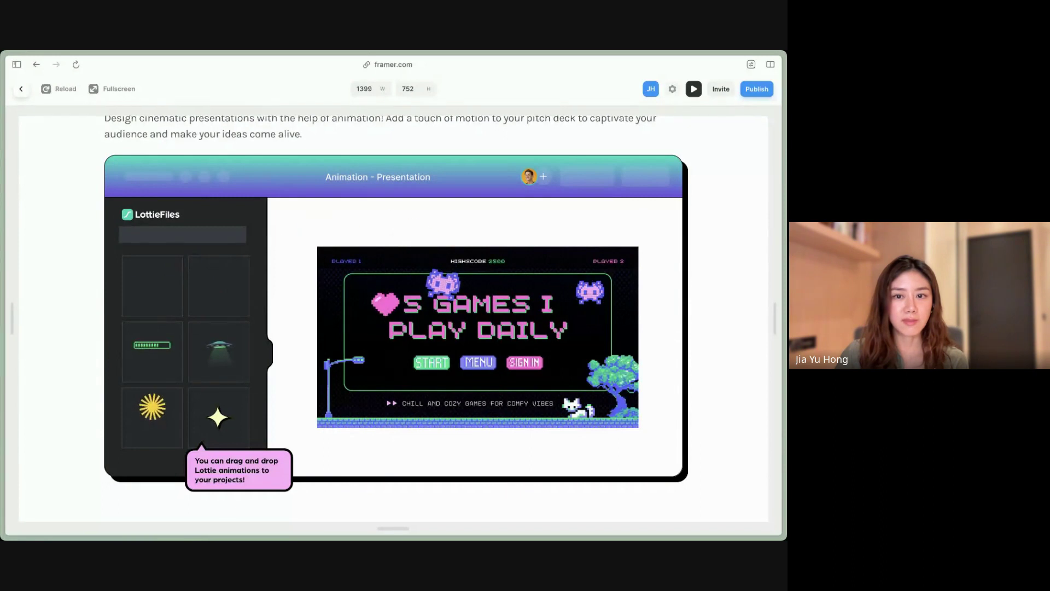
pyautogui.scroll(-1, 393, 319)
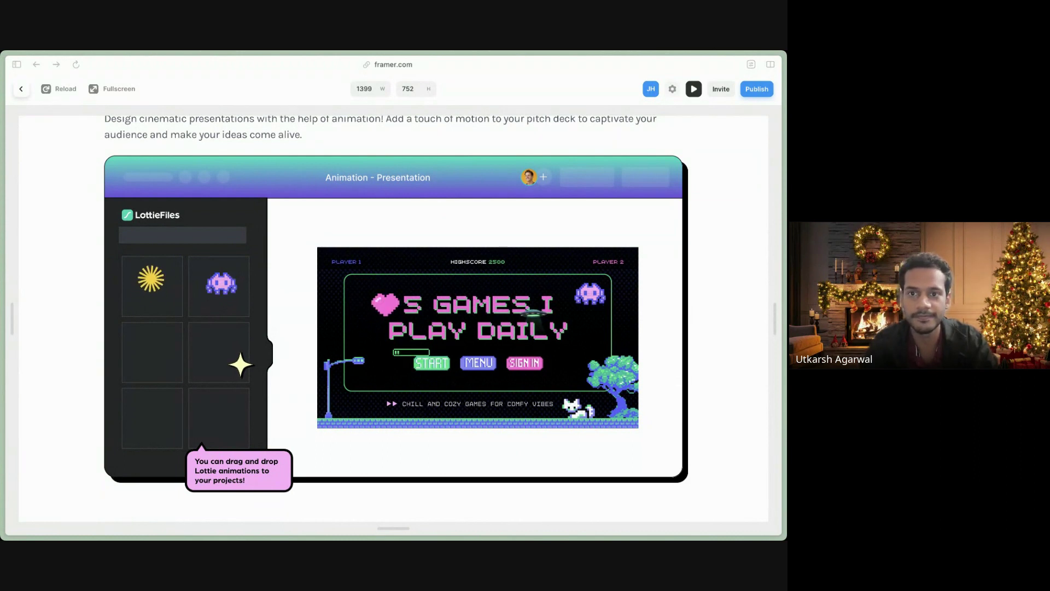
pyautogui.scroll(2, 394, 317)
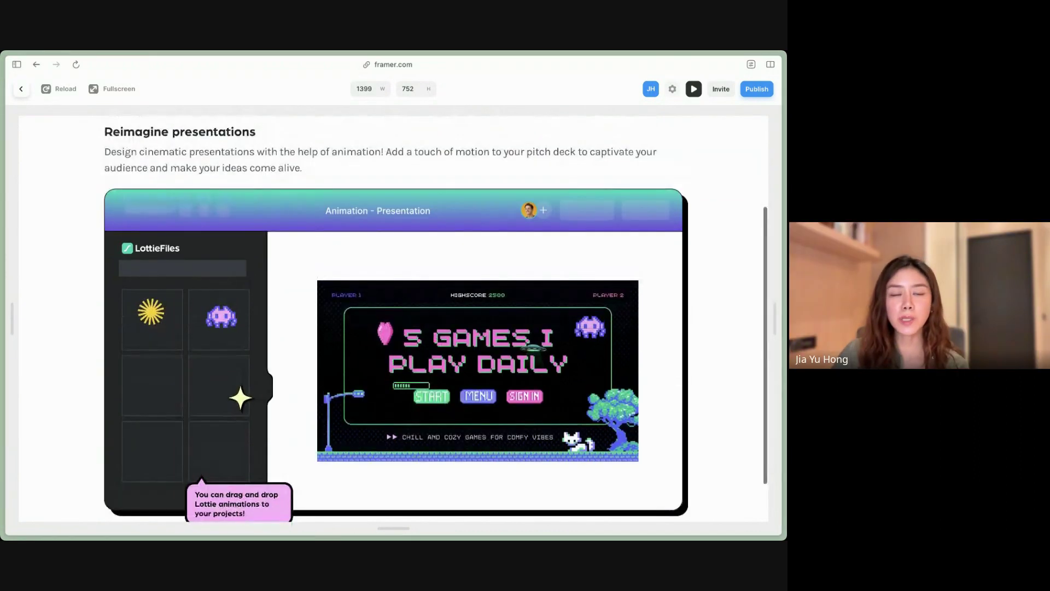
# Step: Reveal the browser's tab list and look through the open LottieFiles, Figma and Framer tabs
pyautogui.press('super+s')
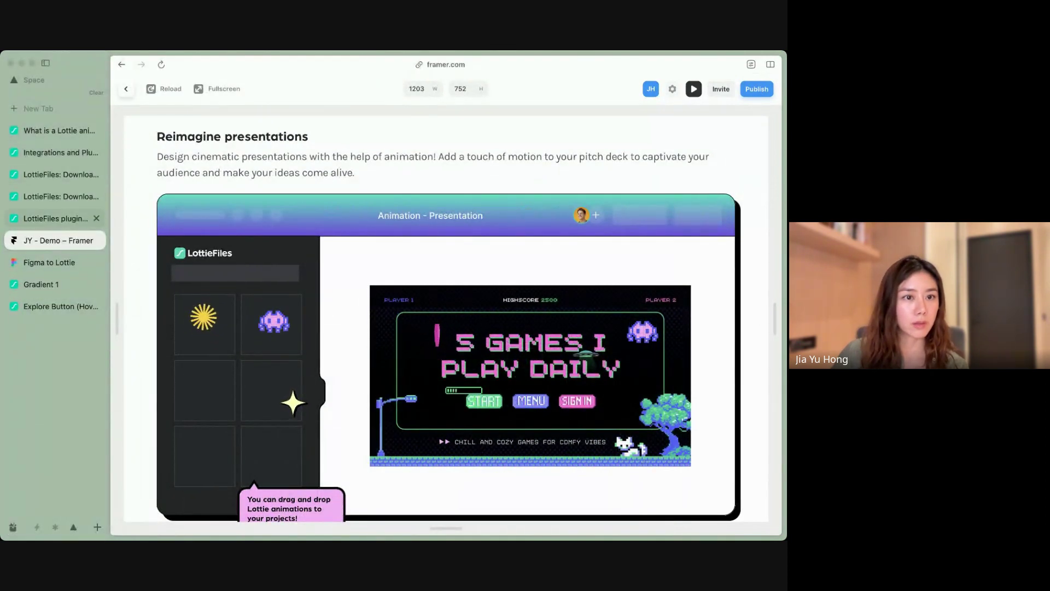
pyautogui.click(60, 219)
pyautogui.click(60, 197)
pyautogui.click(54, 153)
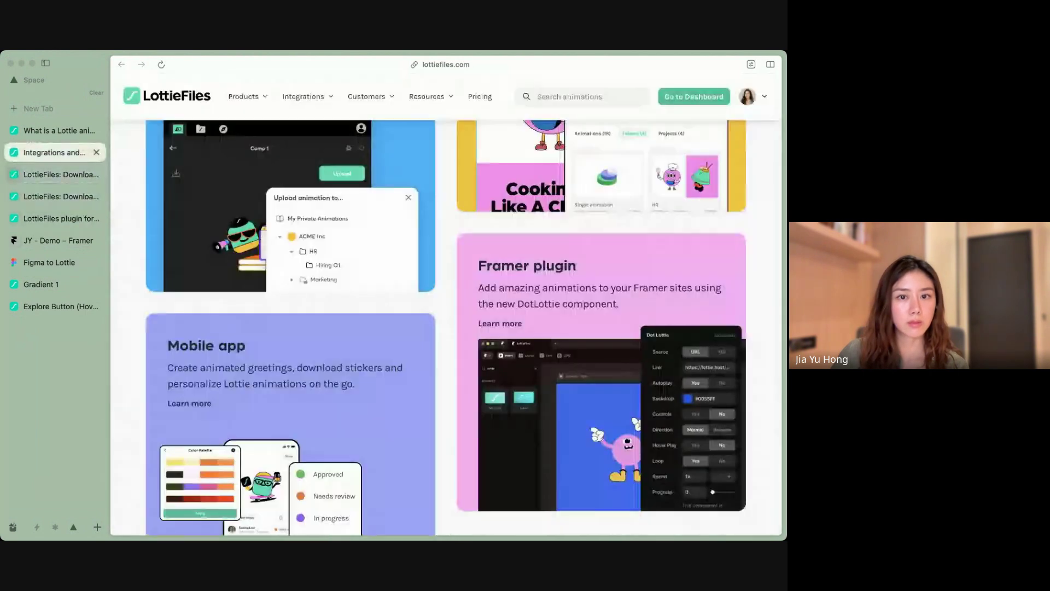
pyautogui.click(60, 175)
pyautogui.click(60, 196)
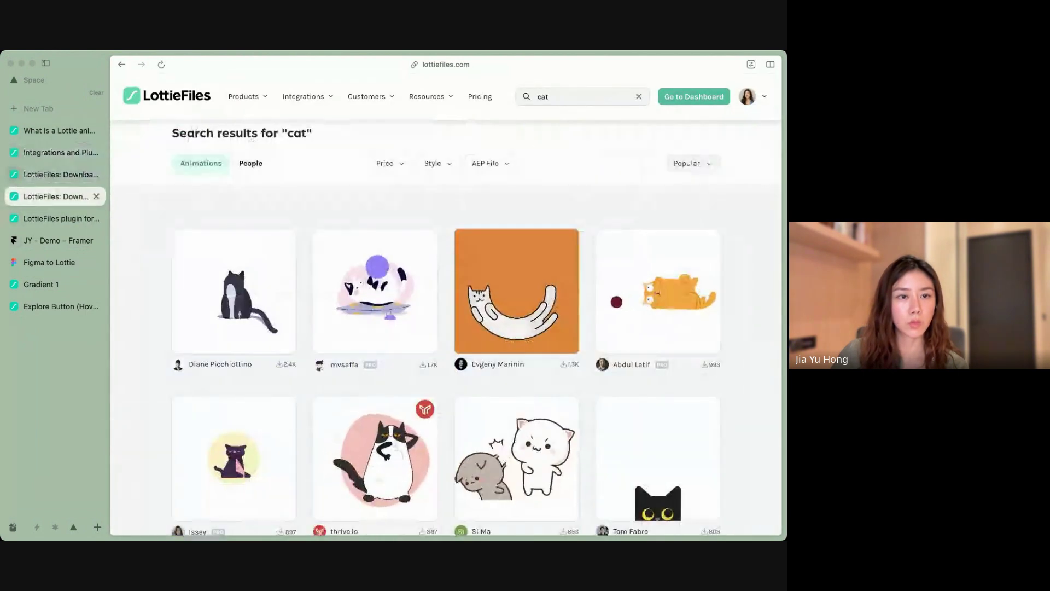
pyautogui.click(60, 219)
pyautogui.moveTo(248, 96)
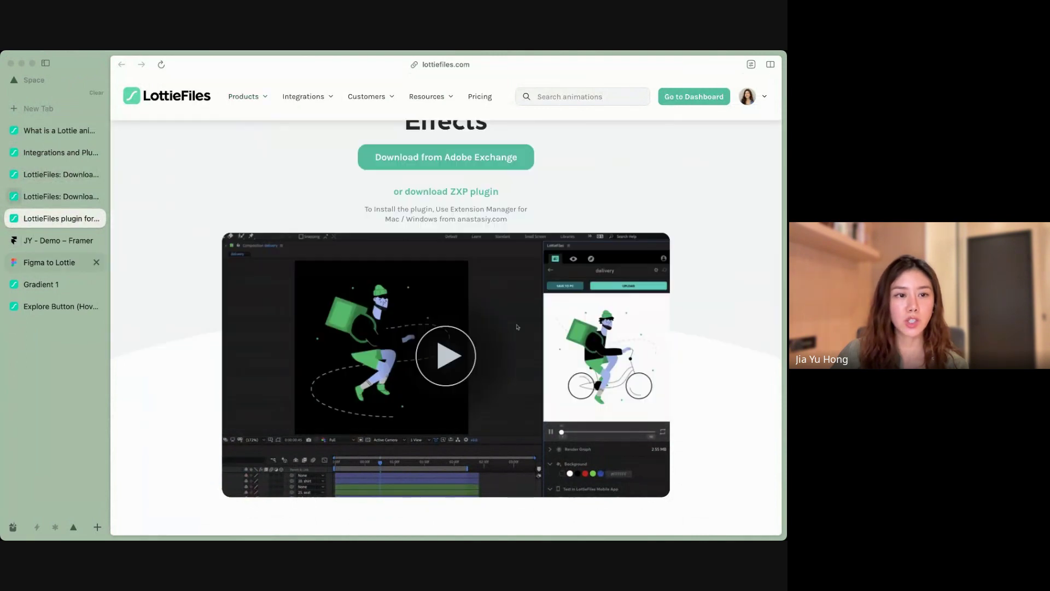
pyautogui.click(54, 262)
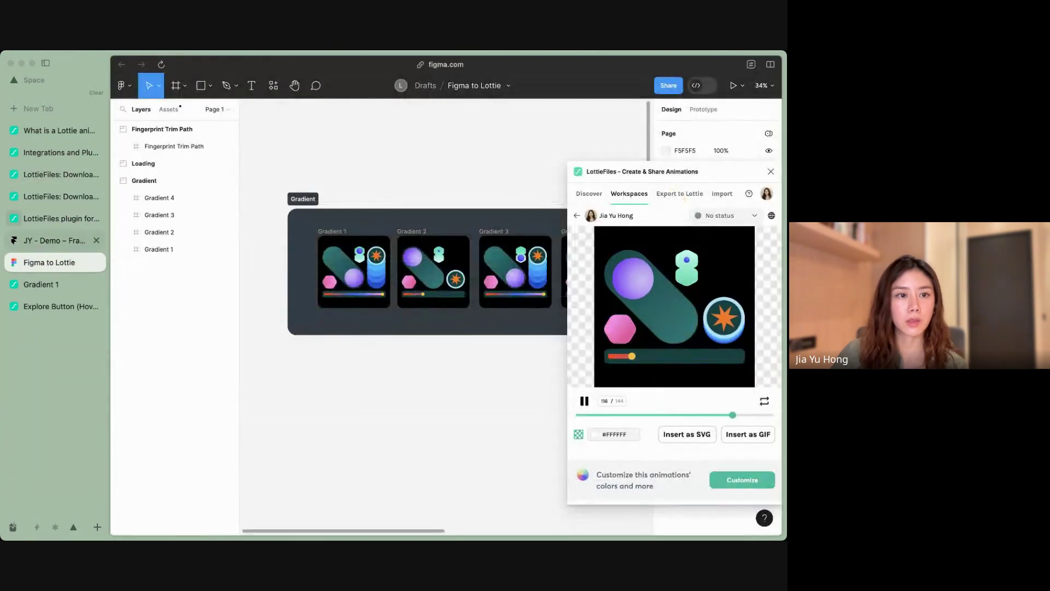
pyautogui.click(58, 240)
pyautogui.click(60, 197)
pyautogui.moveTo(430, 96)
pyautogui.press('super+l')
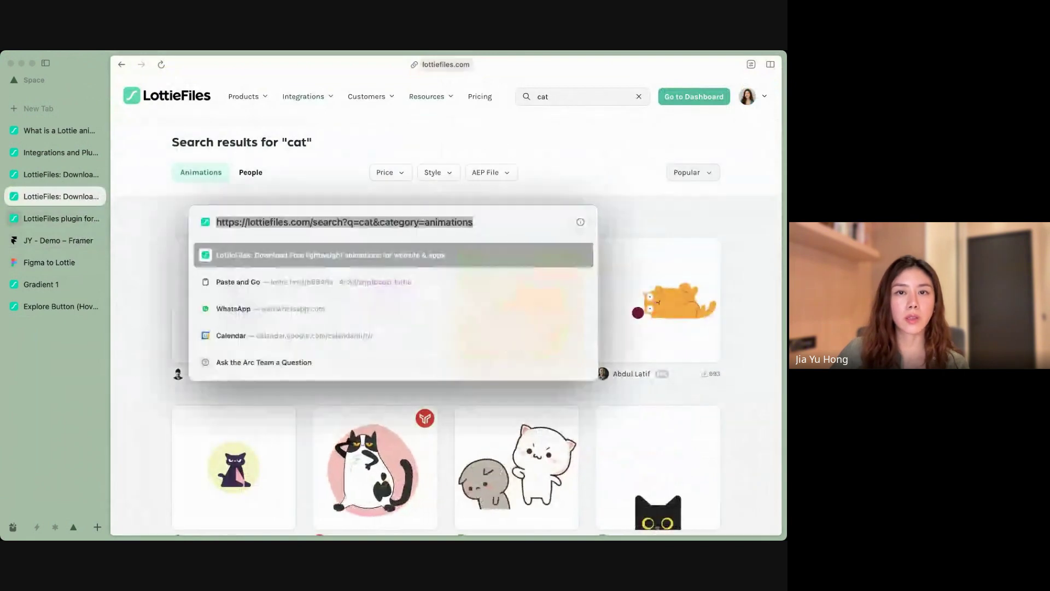
pyautogui.click(343, 222)
pyautogui.press('super+shift+Right')
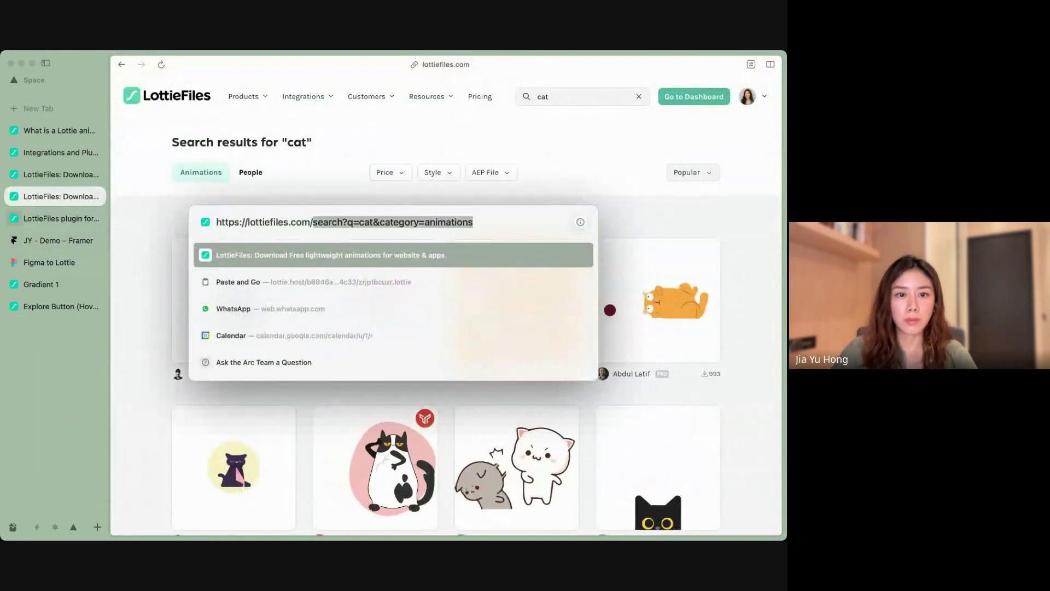
pyautogui.write('plugins/canva')
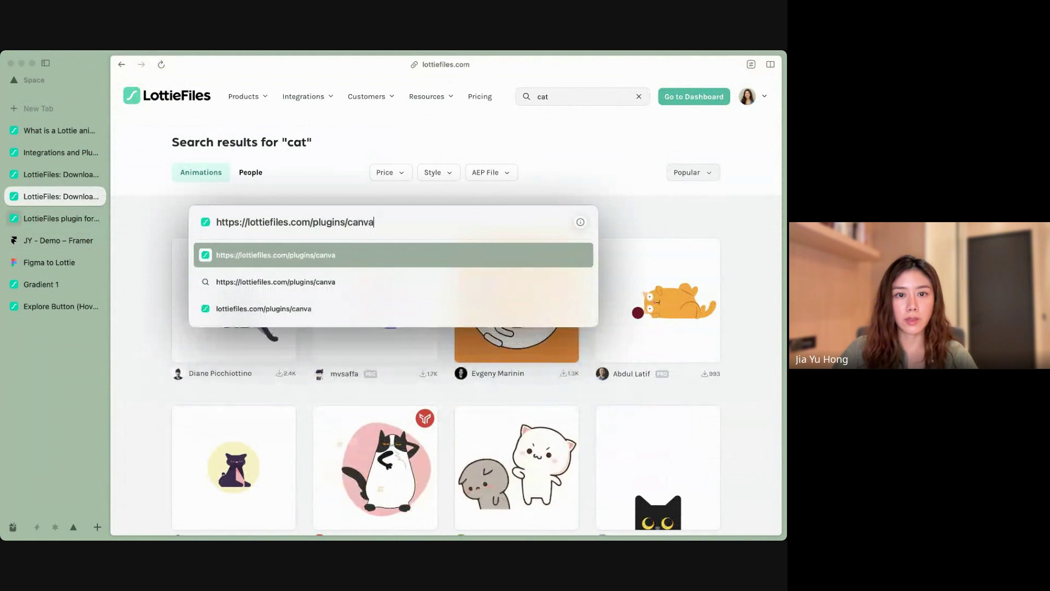
pyautogui.press('Return')
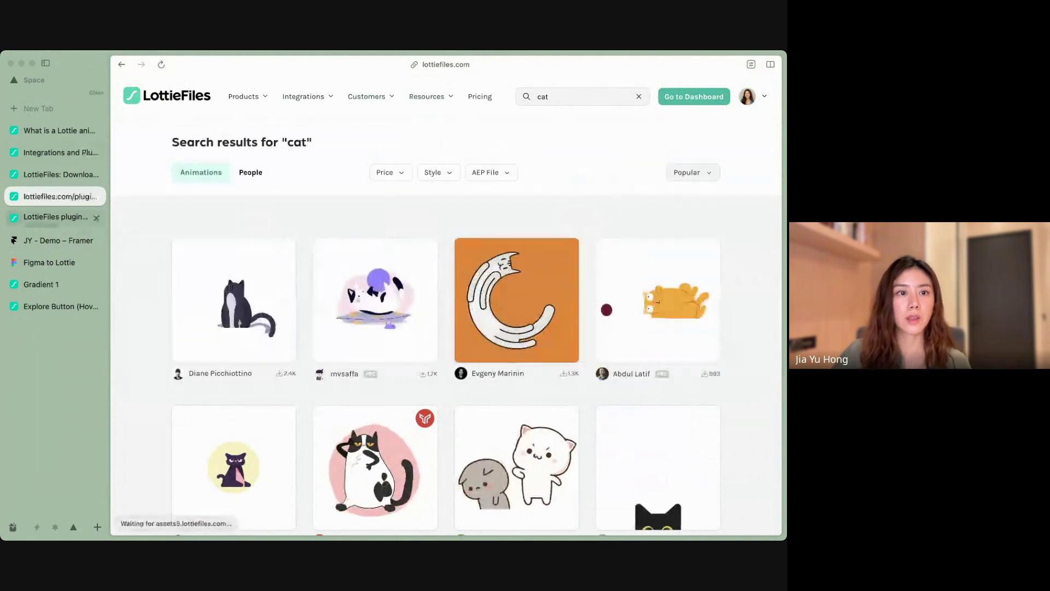
# Step: Hide the tab list and read through the LottieFiles for Canva page down to its social media sticker demo
pyautogui.press('super+s')
pyautogui.scroll(-15, 394, 328)
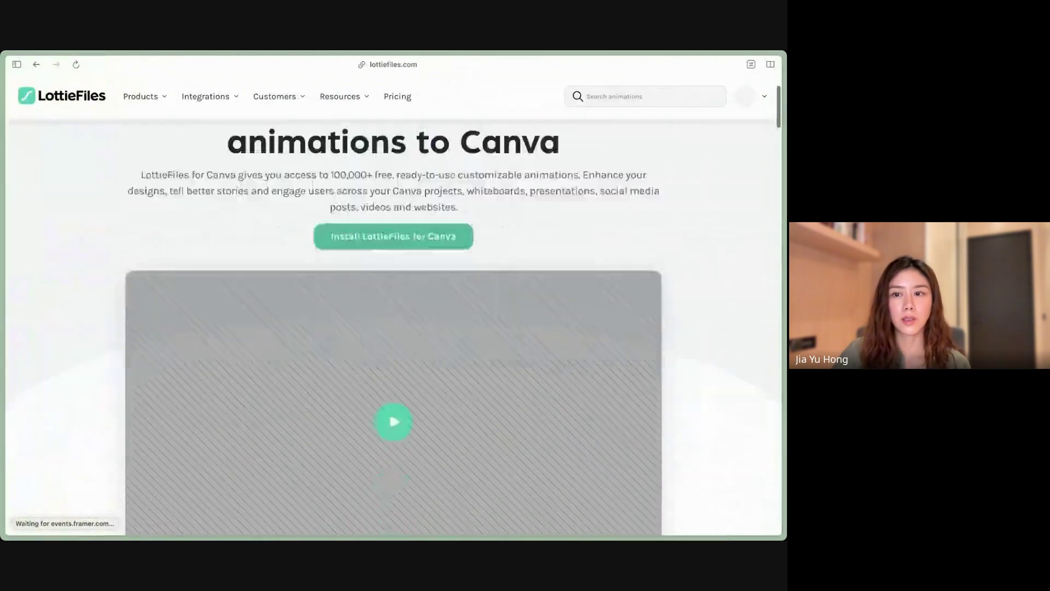
pyautogui.scroll(-1, 394, 328)
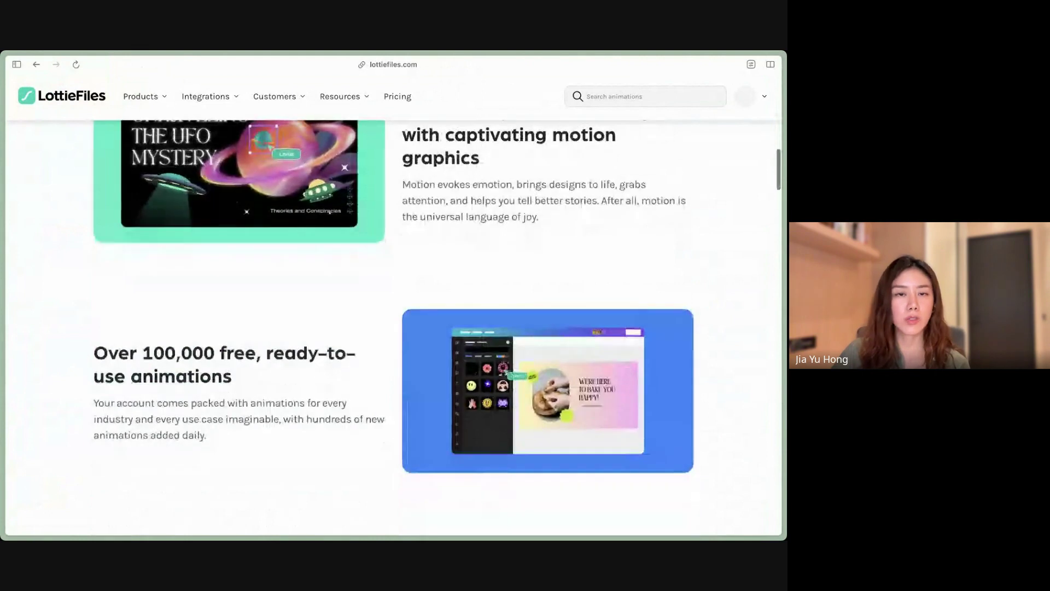
pyautogui.scroll(-18, 394, 328)
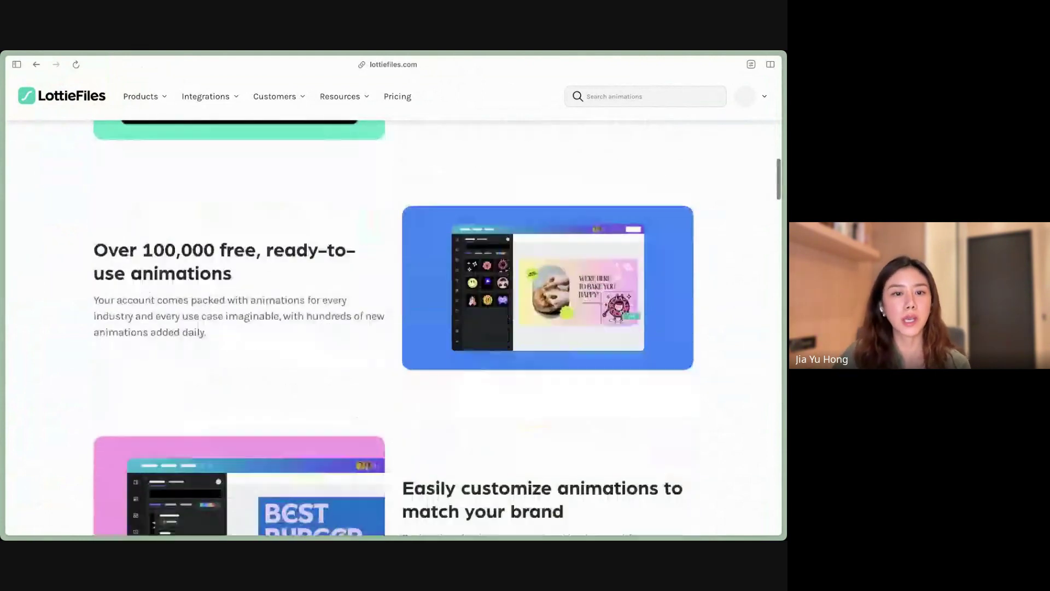
pyautogui.scroll(-10, 394, 328)
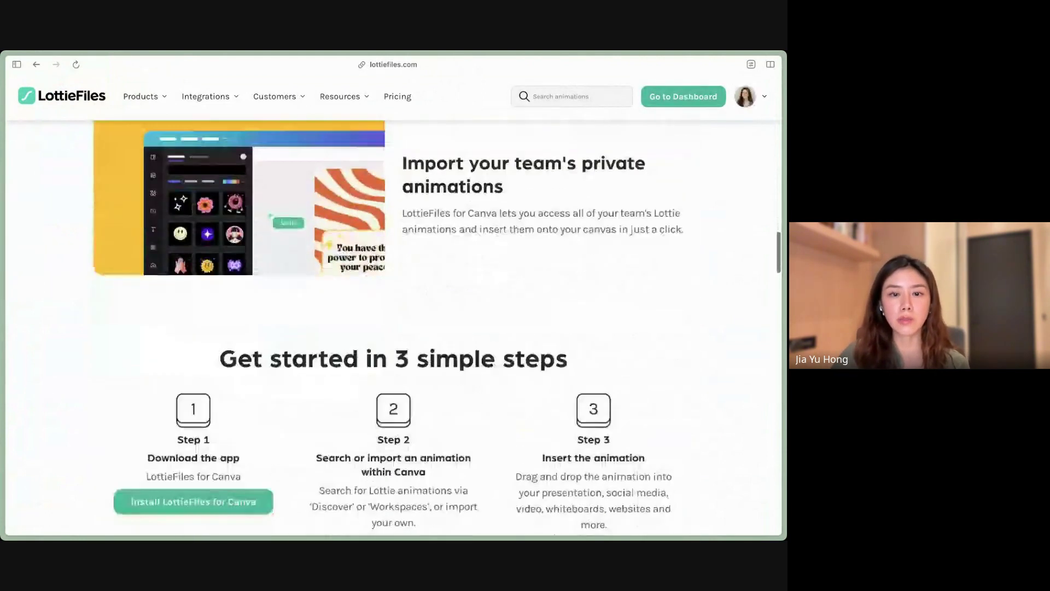
pyautogui.scroll(-1, 394, 328)
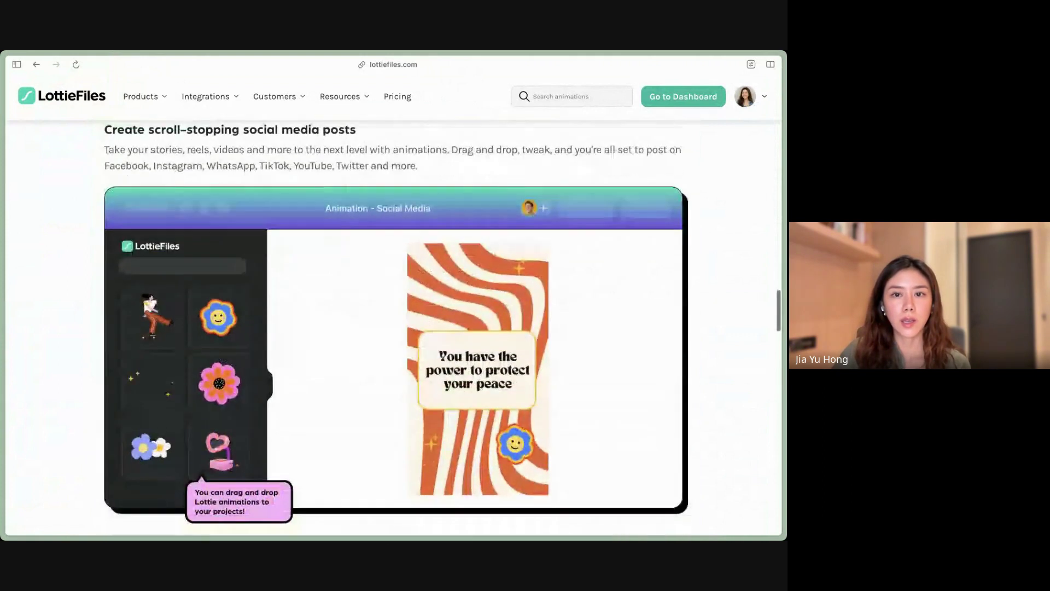
# Step: Open the developer tools, narrow the responsive viewport to 620 px, and examine the page's mobile layout around the Social Media demo
pyautogui.scroll(1, 394, 328)
pyautogui.scroll(-1, 394, 328)
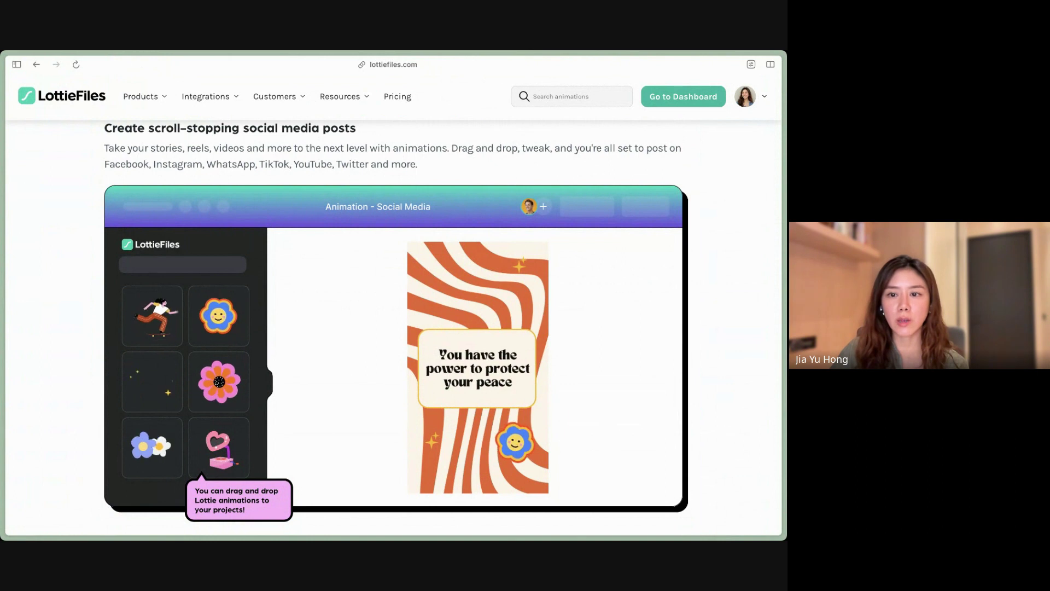
pyautogui.press('super+alt+i')
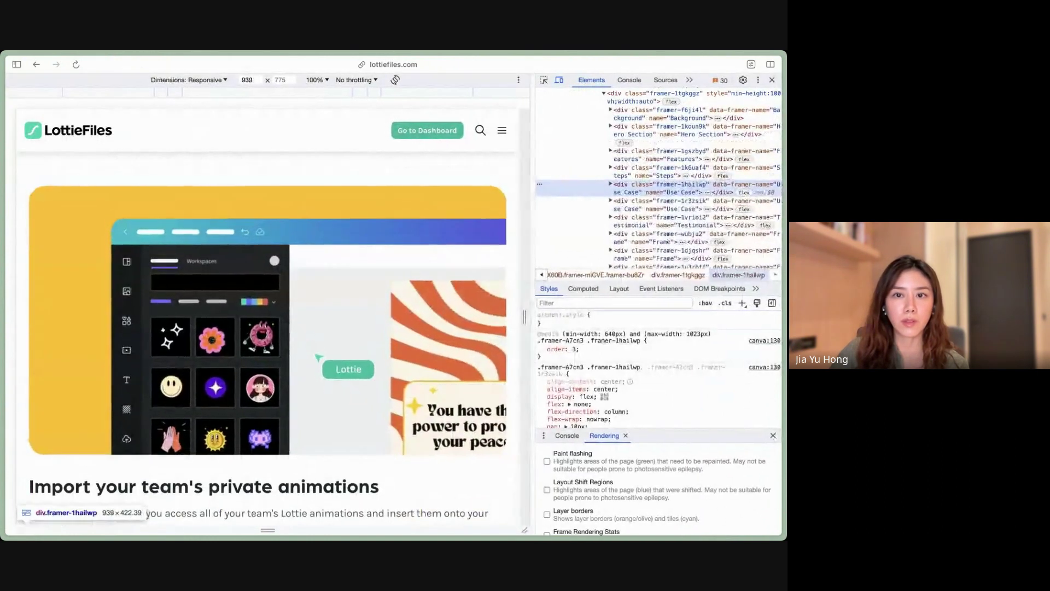
pyautogui.moveTo(524, 317); pyautogui.dragTo(439, 316)
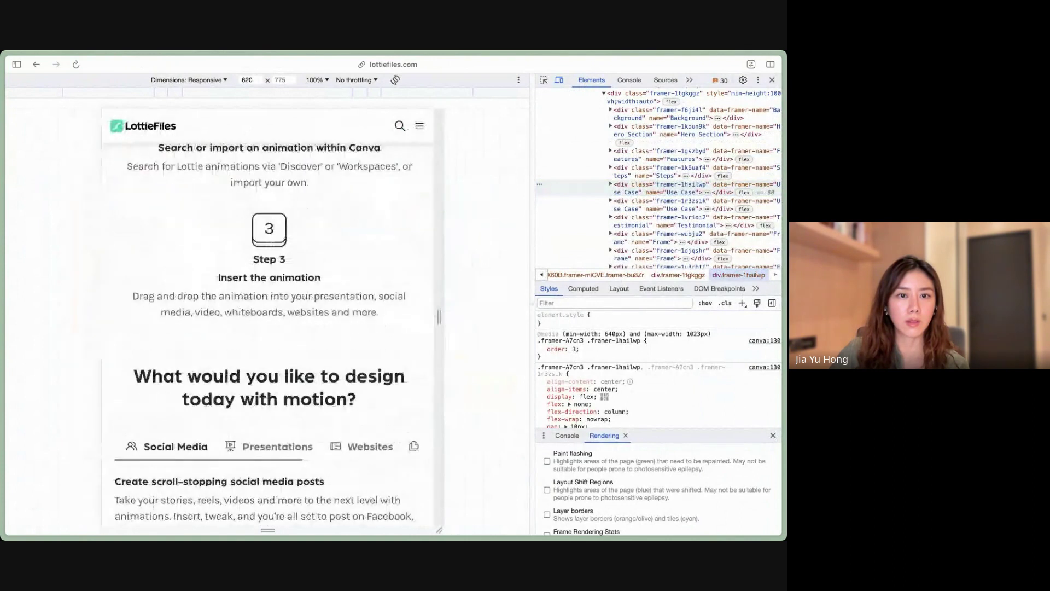
pyautogui.scroll(5, 269, 334)
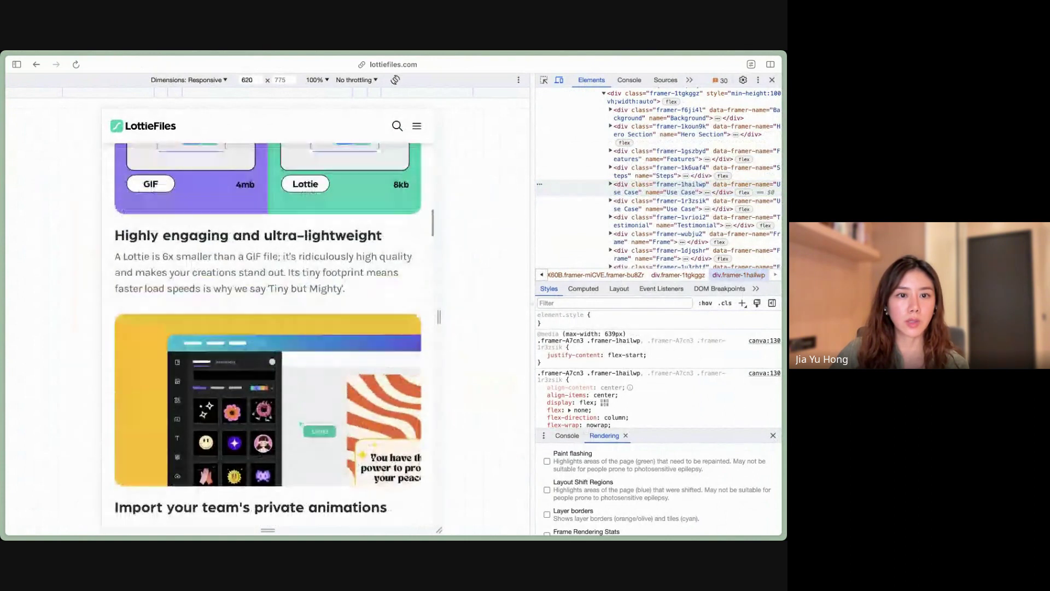
pyautogui.scroll(-10, 268, 333)
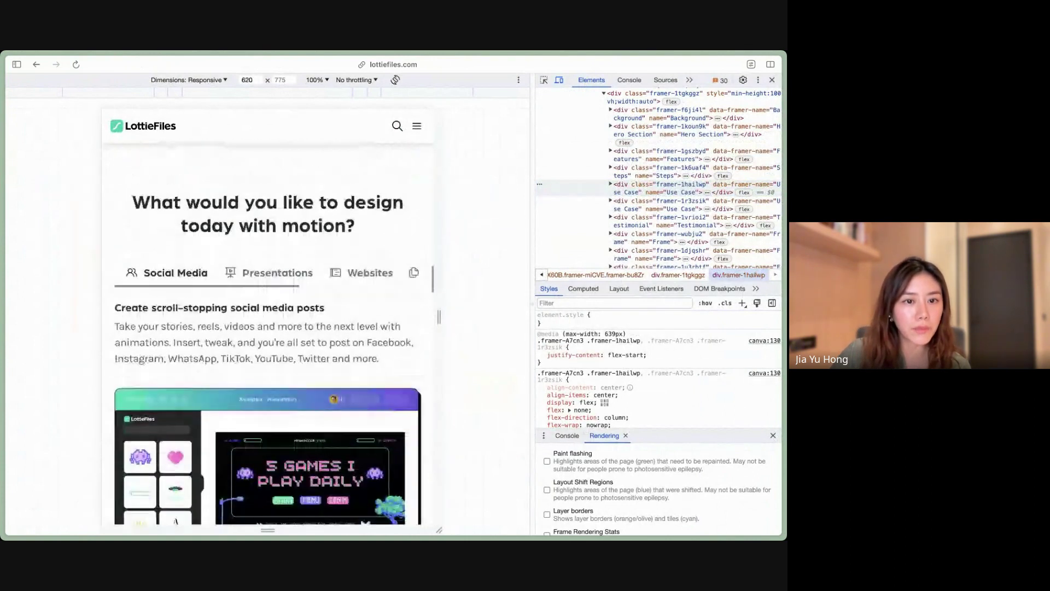
pyautogui.scroll(1, 268, 334)
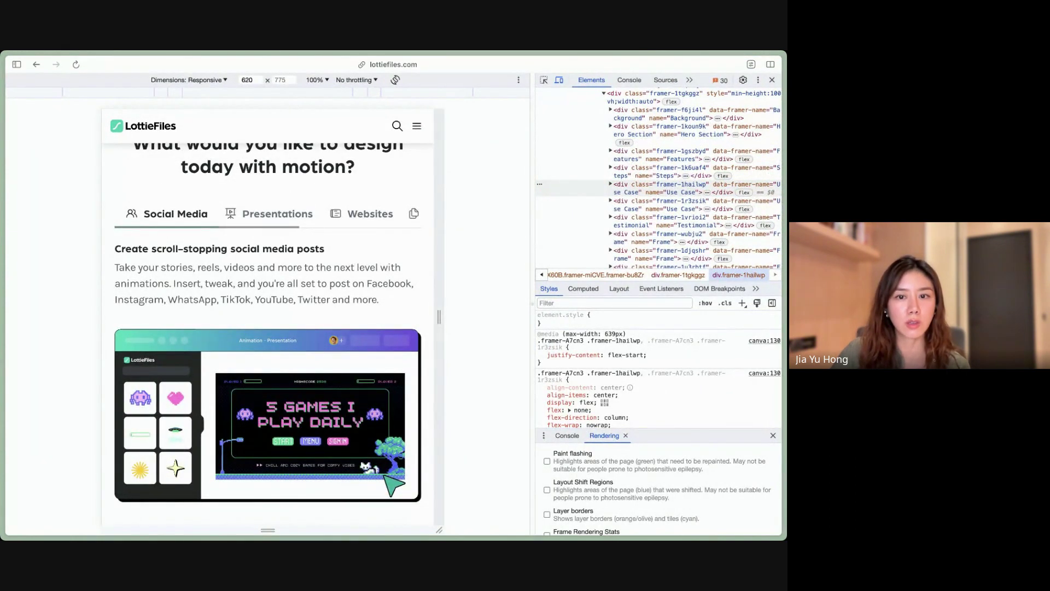
# Step: Widen the responsive viewport to 939 px and examine the tablet layout of the "What would you like to design today with motion?" section
pyautogui.moveTo(439, 317); pyautogui.dragTo(525, 316)
pyautogui.scroll(-5, 268, 329)
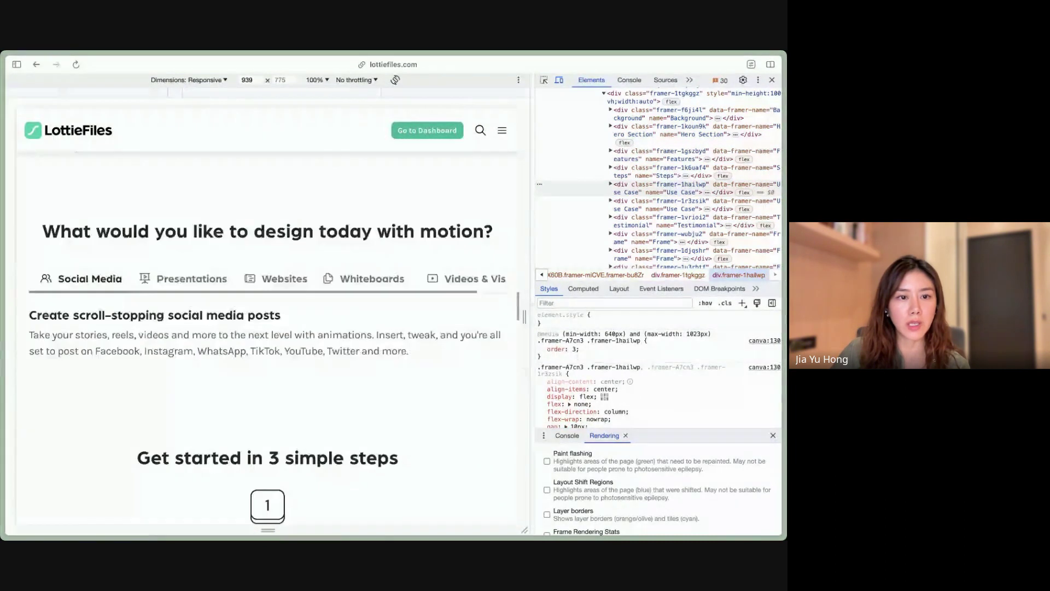
pyautogui.scroll(3, 268, 329)
pyautogui.scroll(1, 268, 328)
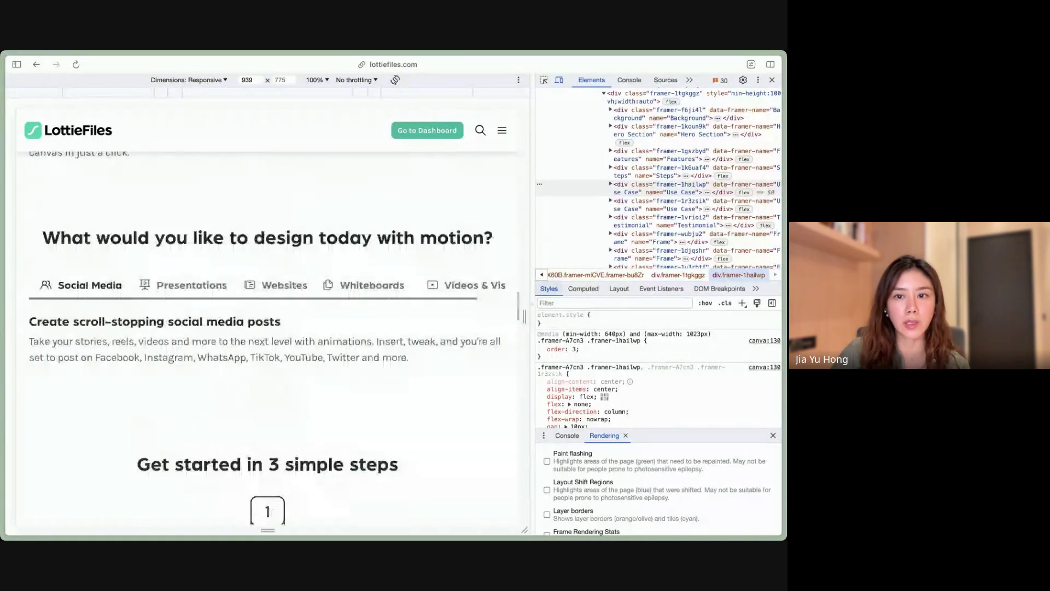
# Step: Close the developer tools and return to the social media sticker demo in the full desktop layout
pyautogui.click(772, 80)
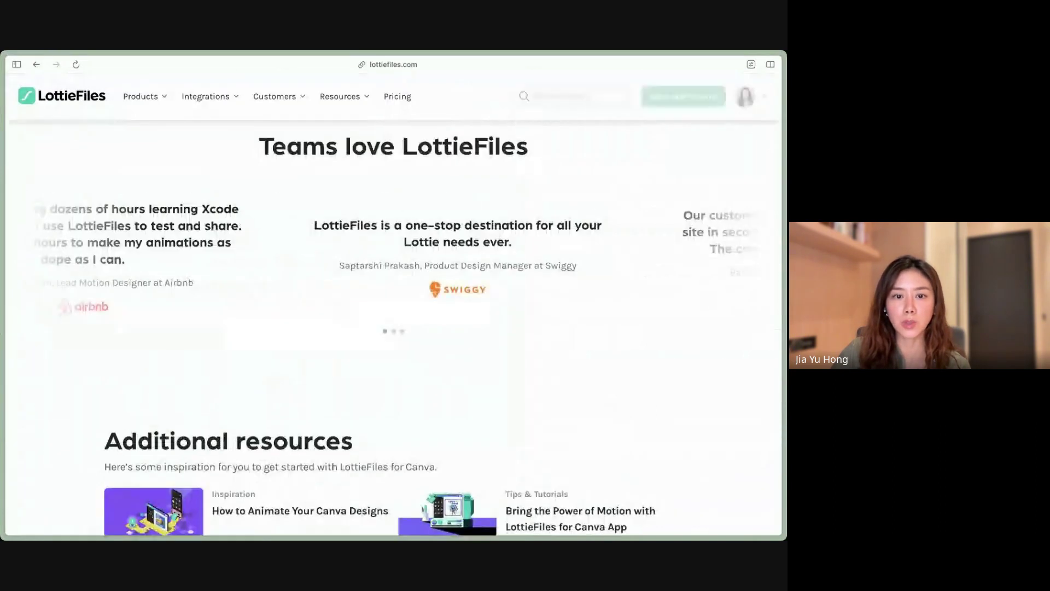
pyautogui.scroll(-3, 394, 306)
pyautogui.scroll(15, 394, 306)
pyautogui.scroll(-2, 397, 328)
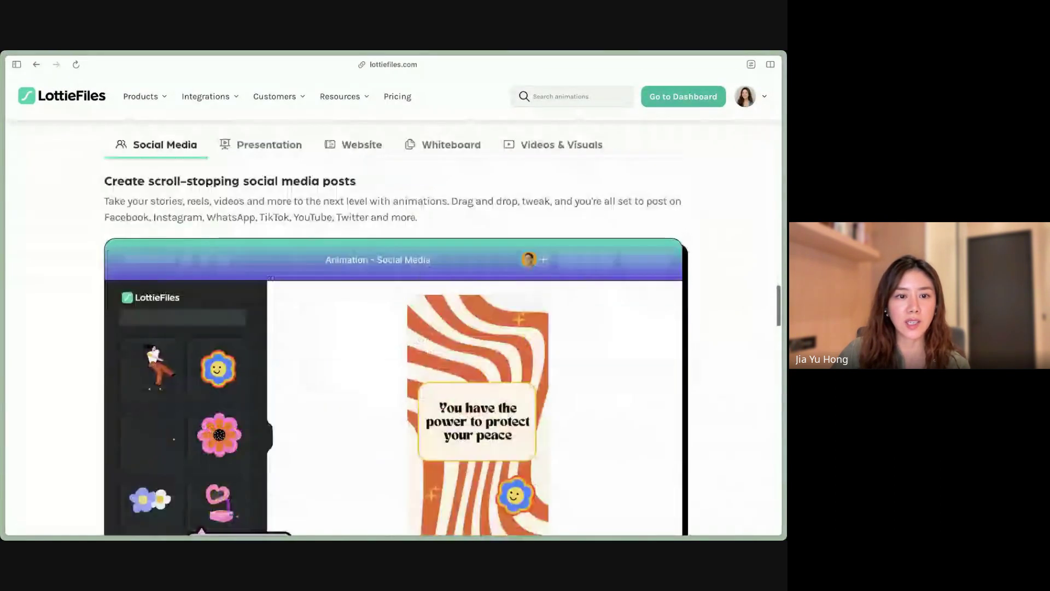
pyautogui.scroll(-1, 397, 328)
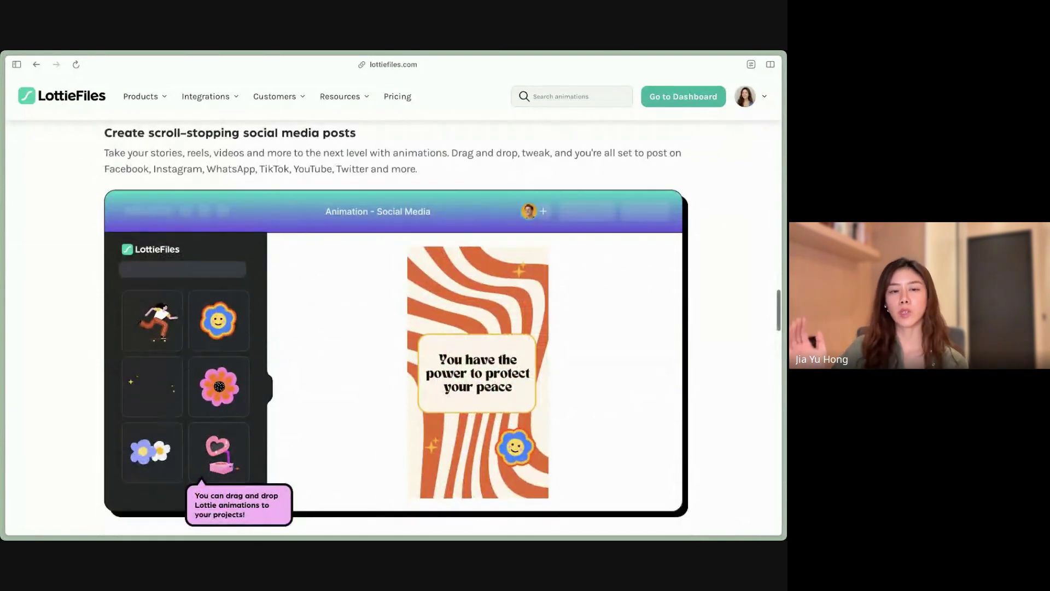